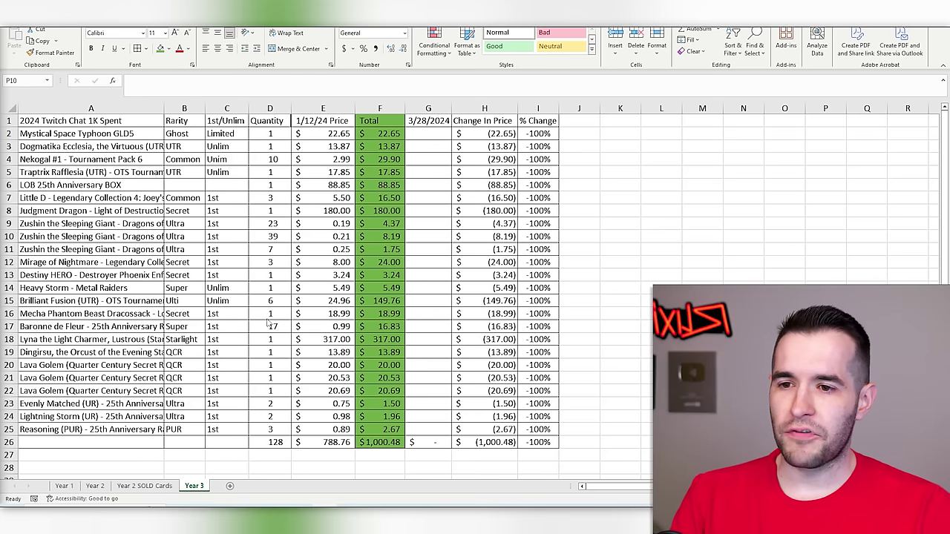
- Find the 1st Edition Blue-Eyes White Dragon price on TCGplayer and enter 4.55 in F28
{"action": "left_click", "coordinate": [62, 493]}
{"action": "left_click", "coordinate": [62, 490]}
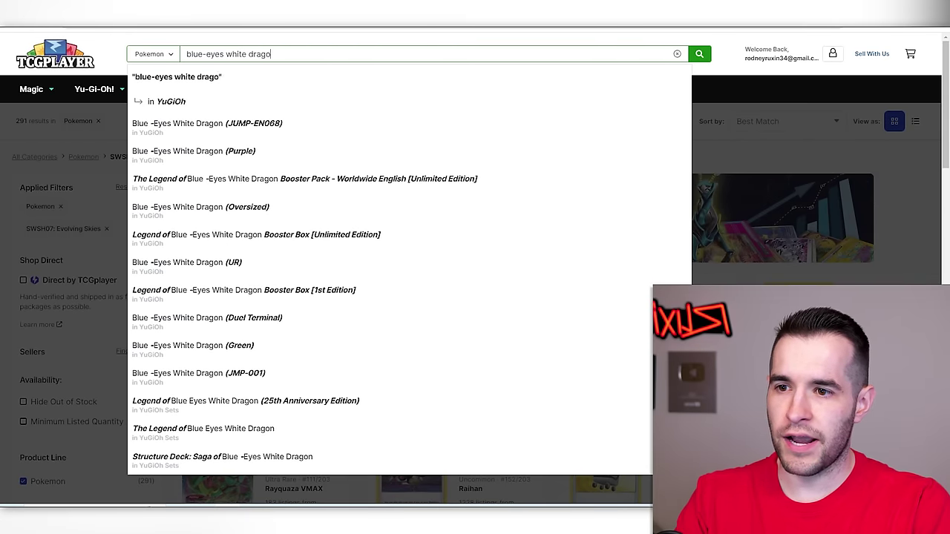
{"action": "type", "text": "n (tr"}
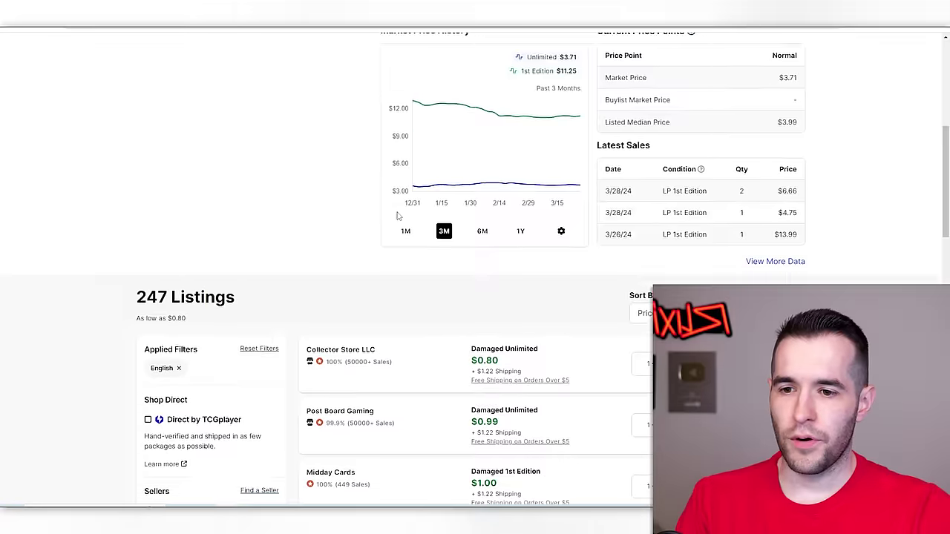
{"action": "scroll", "coordinate": [161, 204], "scroll_direction": "down", "scroll_amount": 10}
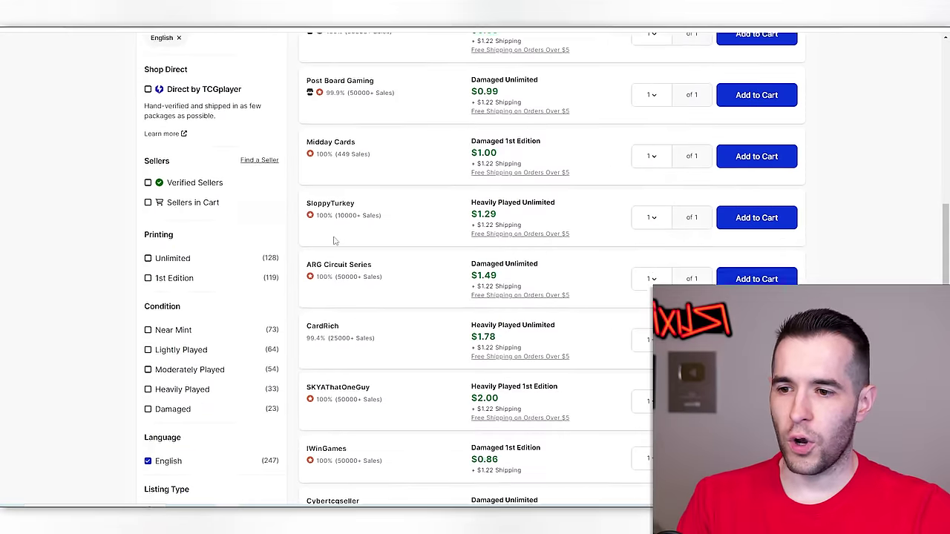
{"action": "left_click", "coordinate": [149, 179]}
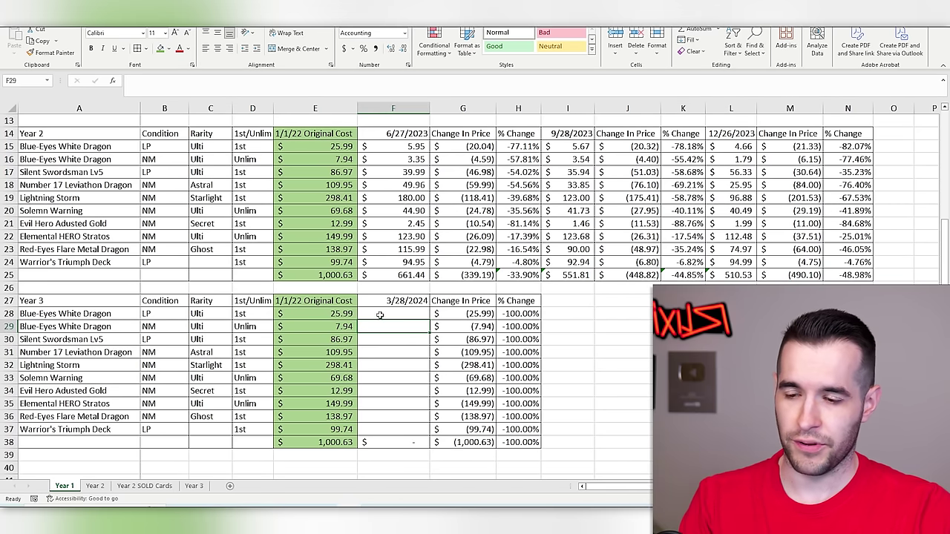
{"action": "type", "text": "4.55"}
{"action": "key", "text": "Return"}
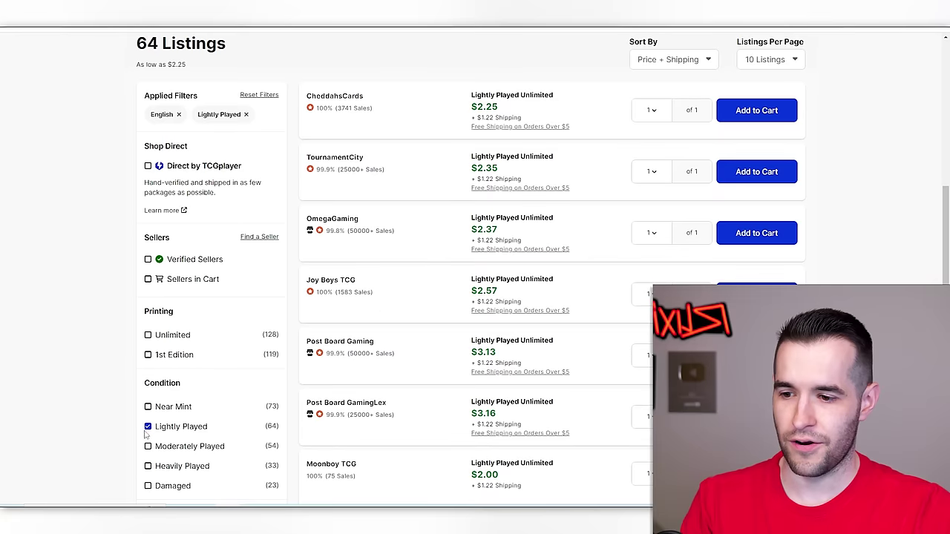
- Switch the filter to Near Mint and enter 3.35 for the second copy in F29
{"action": "left_click", "coordinate": [148, 423]}
{"action": "left_click", "coordinate": [148, 404]}
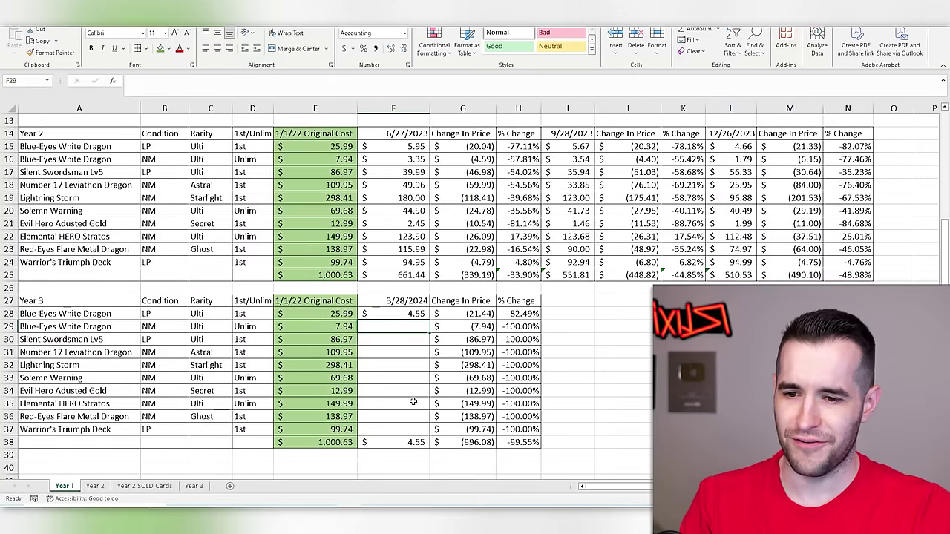
{"action": "type", "text": "3.35"}
{"action": "key", "text": "Return"}
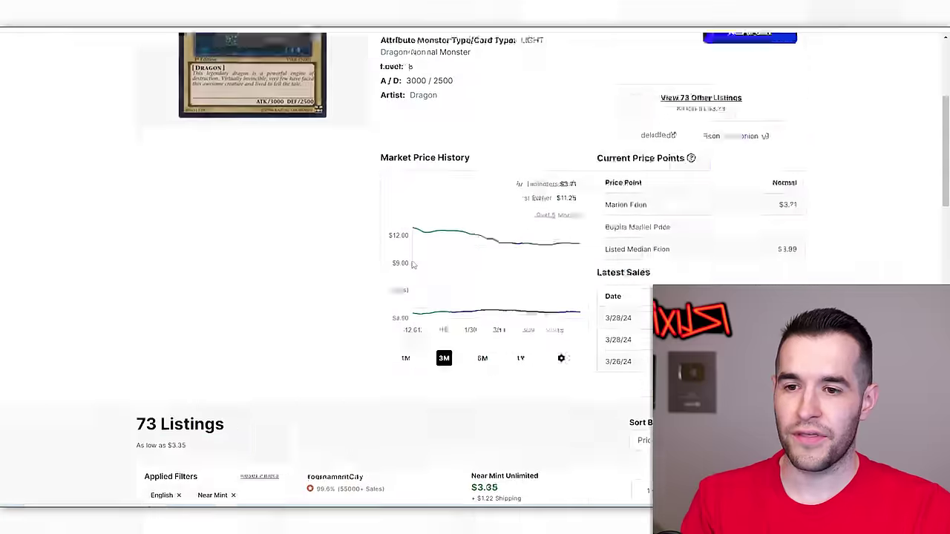
- Open the Silent Swordsman LV5 (UTR) page and filter it to 1st Edition to get $56.22
{"action": "scroll", "coordinate": [357, 88], "scroll_direction": "up", "scroll_amount": 10}
{"action": "left_click", "coordinate": [367, 56]}
{"action": "type", "text": "Silent swords"}
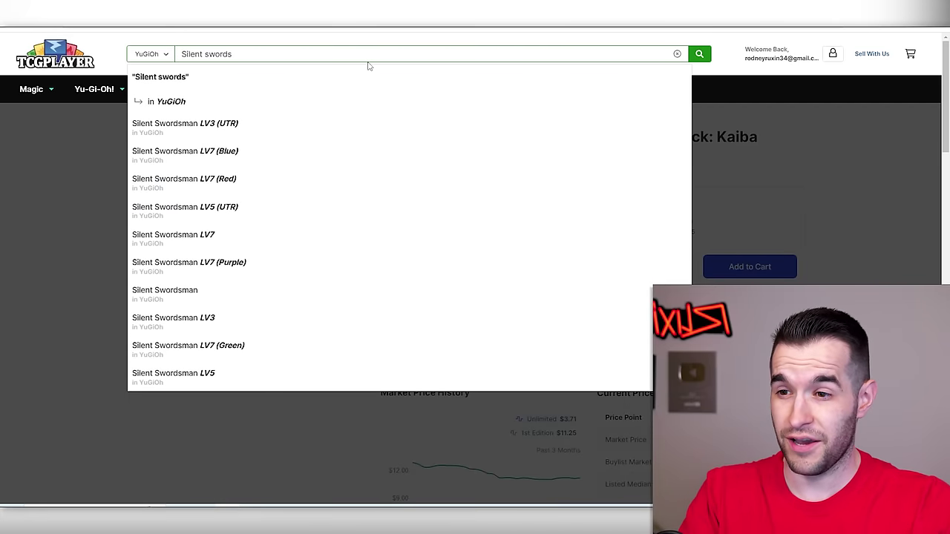
{"action": "left_click", "coordinate": [279, 216]}
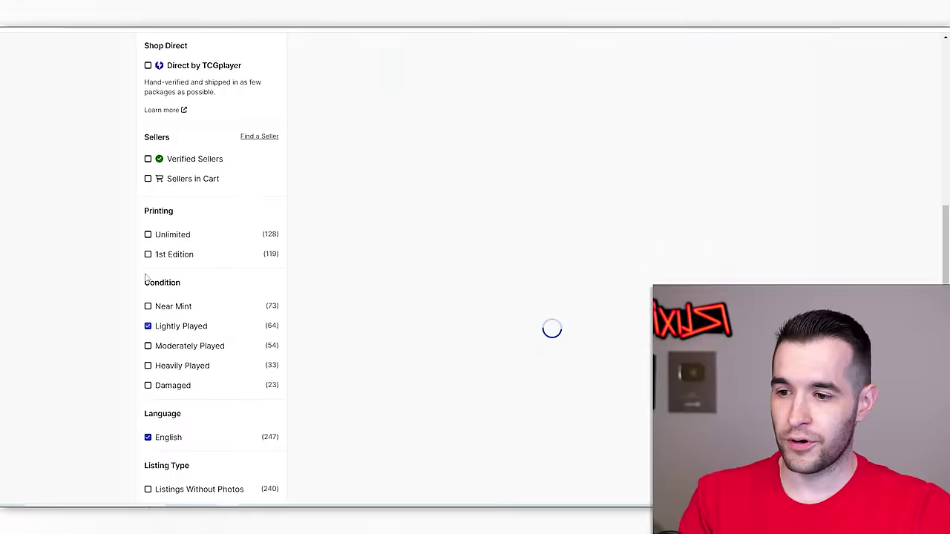
{"action": "left_click", "coordinate": [148, 254]}
{"action": "scroll", "coordinate": [110, 270], "scroll_direction": "up", "scroll_amount": 2}
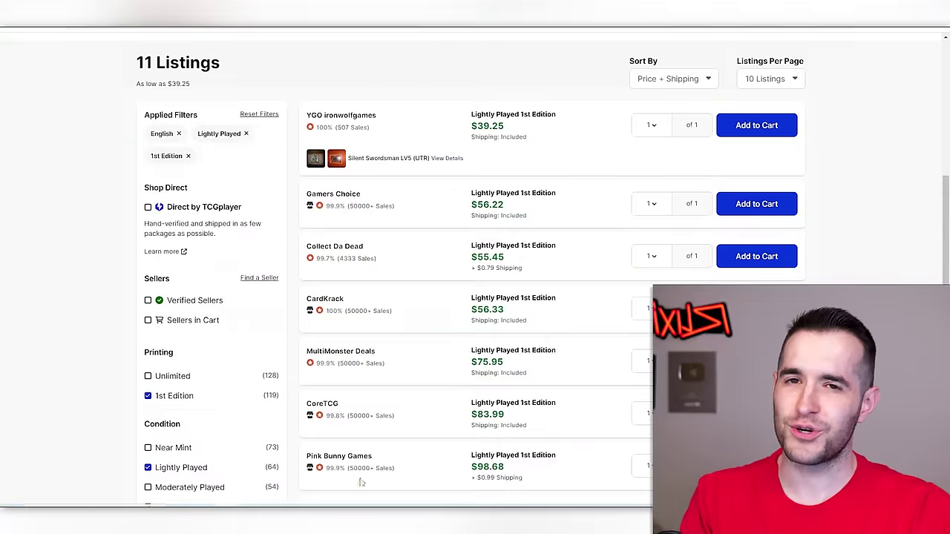
- Filter Number 17: Leviathan Dragon (Astral) to Near Mint 1st Edition and enter 34.95 in F31
{"action": "scroll", "coordinate": [364, 290], "scroll_direction": "up", "scroll_amount": 10}
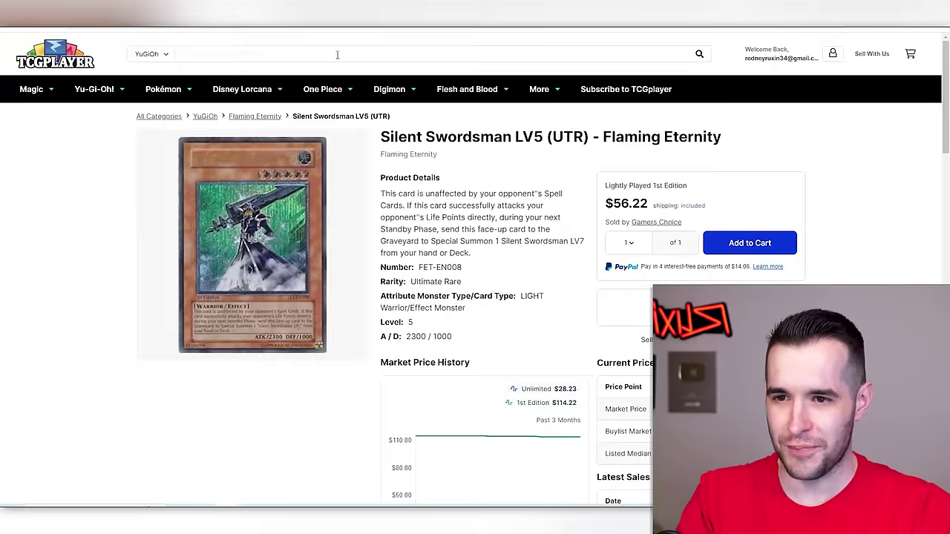
{"action": "left_click", "coordinate": [341, 53]}
{"action": "type", "text": "leviatha"}
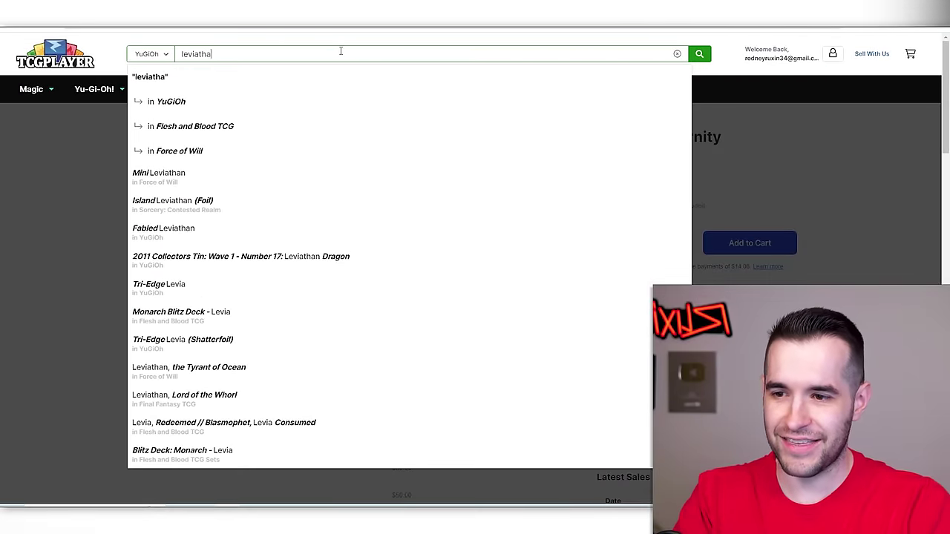
{"action": "type", "text": "n dra"}
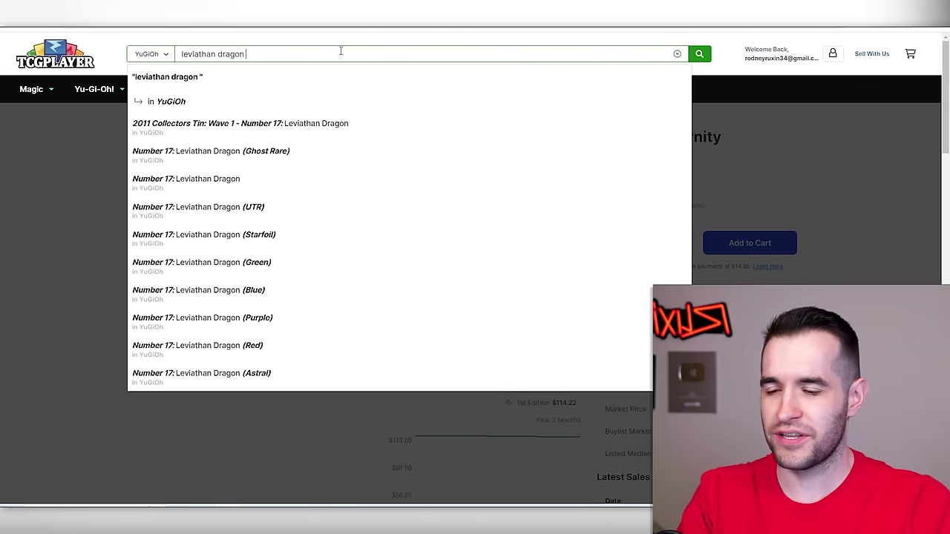
{"action": "type", "text": "gon"}
{"action": "left_click", "coordinate": [280, 375]}
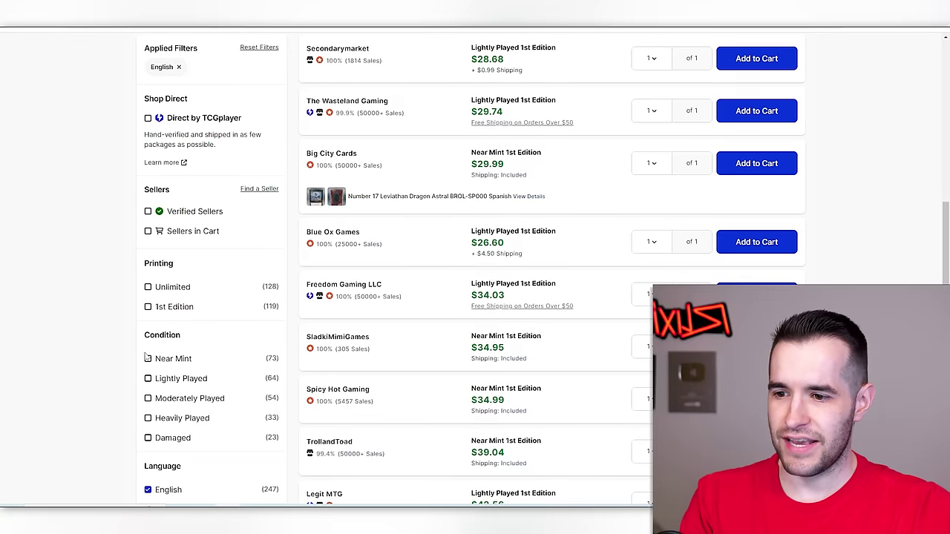
{"action": "left_click", "coordinate": [149, 359]}
{"action": "left_click", "coordinate": [148, 306]}
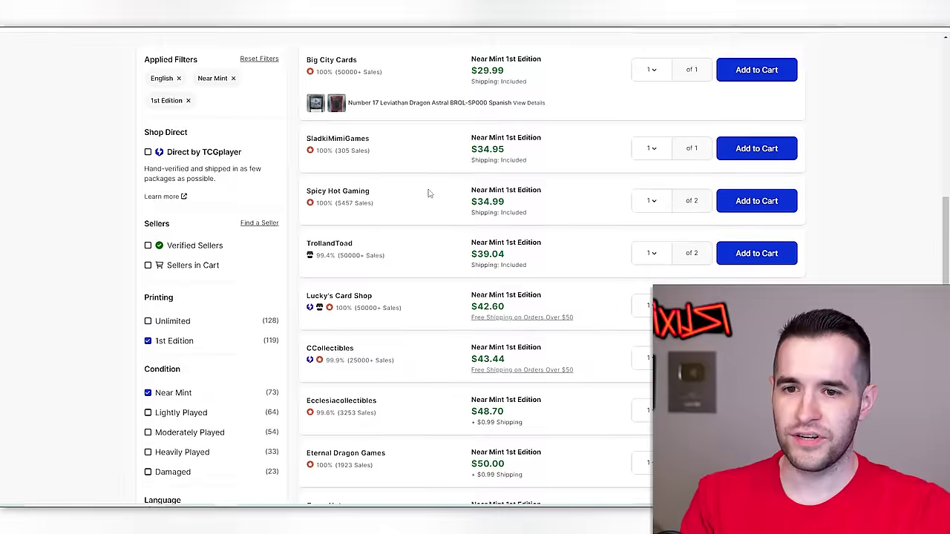
{"action": "scroll", "coordinate": [460, 194], "scroll_direction": "up", "scroll_amount": 1}
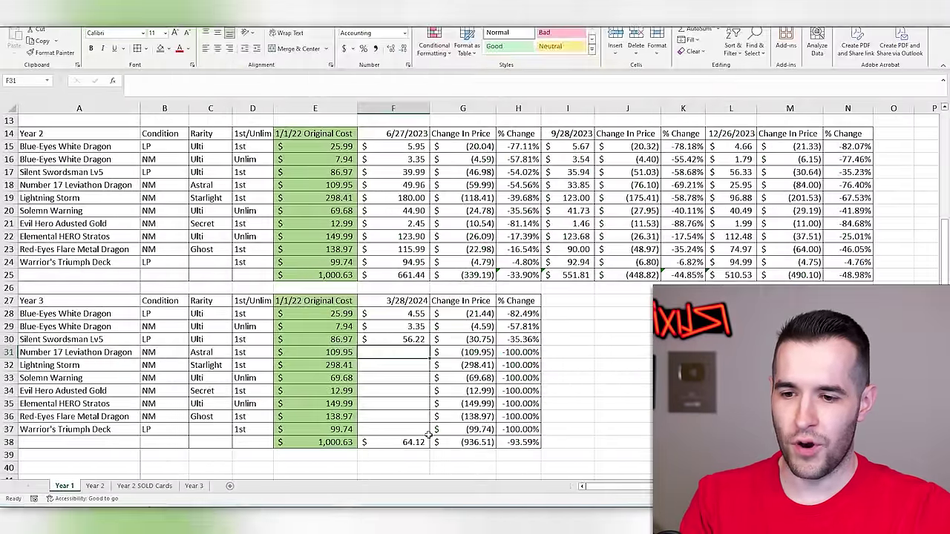
{"action": "type", "text": "34.95"}
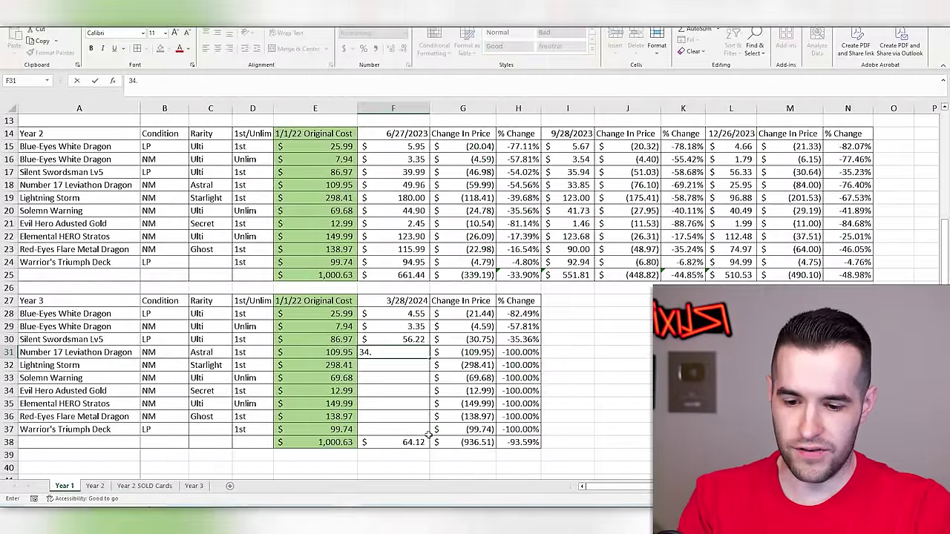
{"action": "key", "text": "Return"}
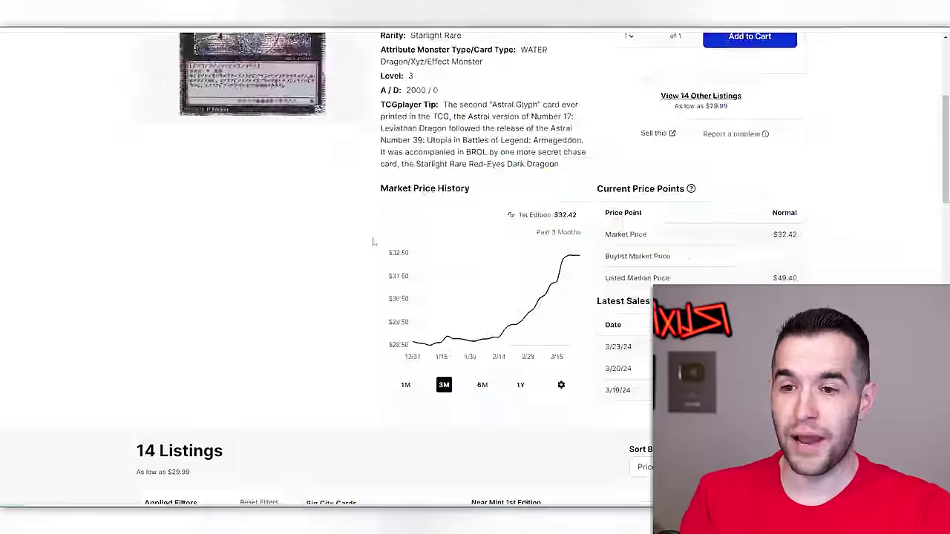
- Check Lightning Storm (Starlight Rare) prices, type 79 for F32, and search for Solemn Warning
{"action": "scroll", "coordinate": [375, 223], "scroll_direction": "up", "scroll_amount": 4}
{"action": "left_click", "coordinate": [326, 58]}
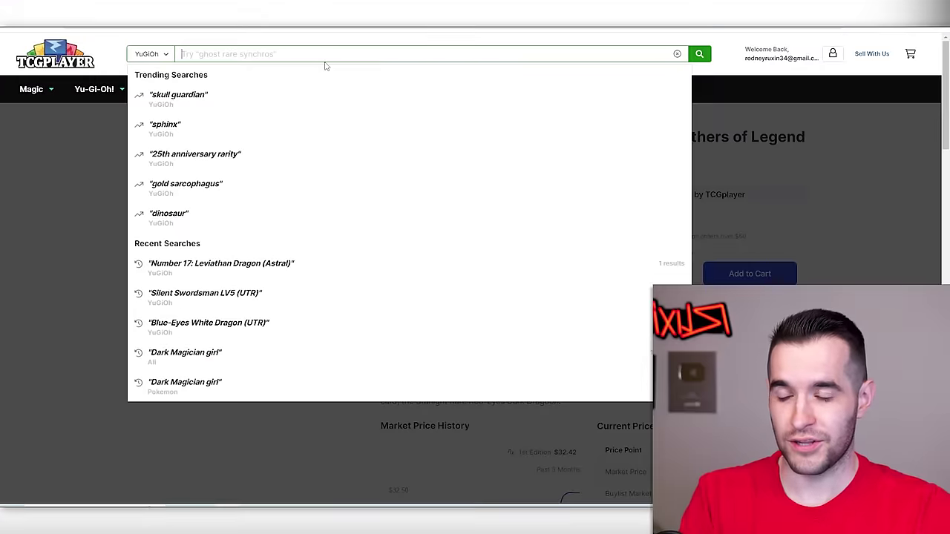
{"action": "type", "text": "lights"}
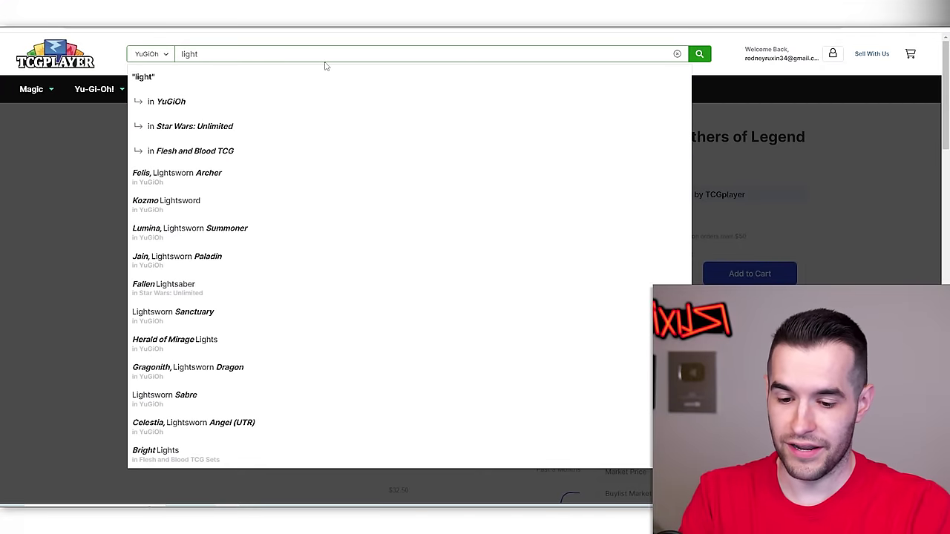
{"action": "type", "text": "ning storm"}
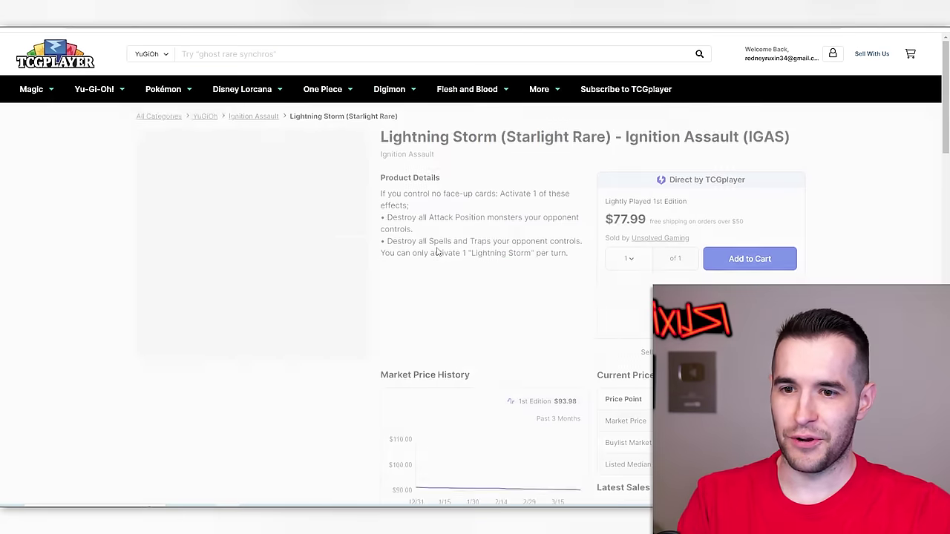
{"action": "scroll", "coordinate": [463, 161], "scroll_direction": "down", "scroll_amount": 5}
{"action": "scroll", "coordinate": [445, 155], "scroll_direction": "up", "scroll_amount": 2}
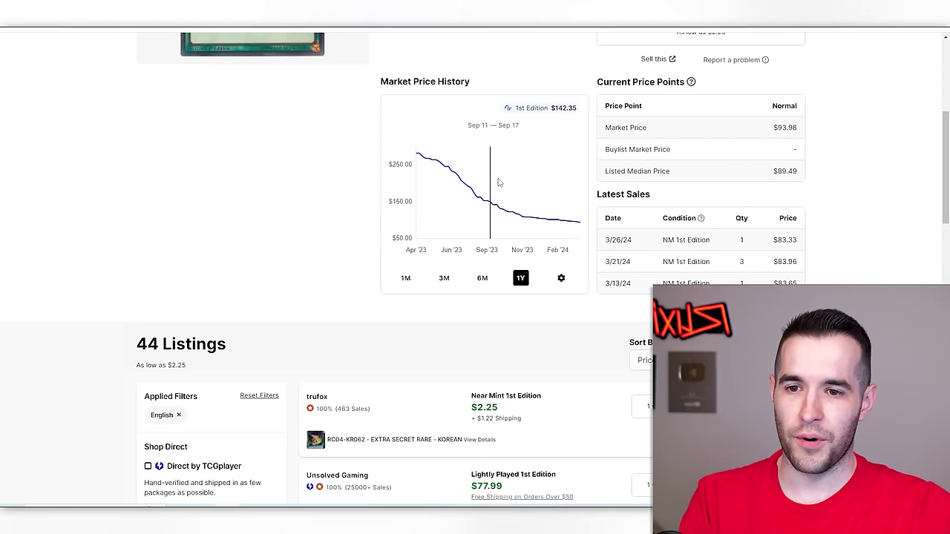
{"action": "scroll", "coordinate": [496, 280], "scroll_direction": "down", "scroll_amount": 4}
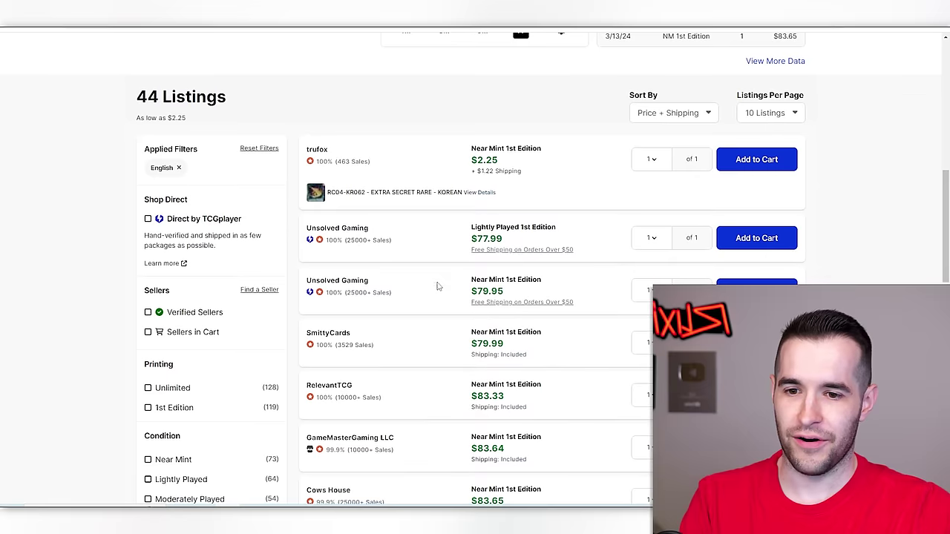
{"action": "scroll", "coordinate": [445, 274], "scroll_direction": "down", "scroll_amount": 1}
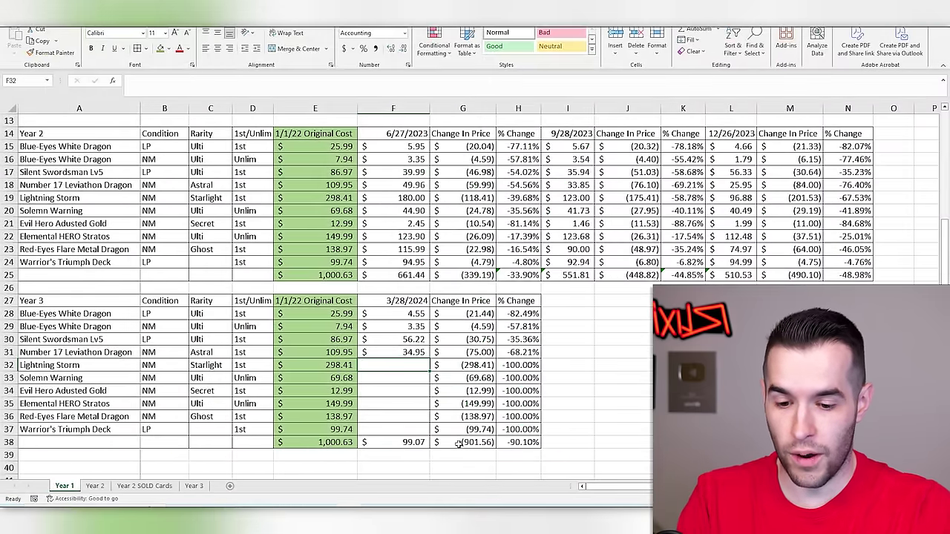
{"action": "type", "text": "79"}
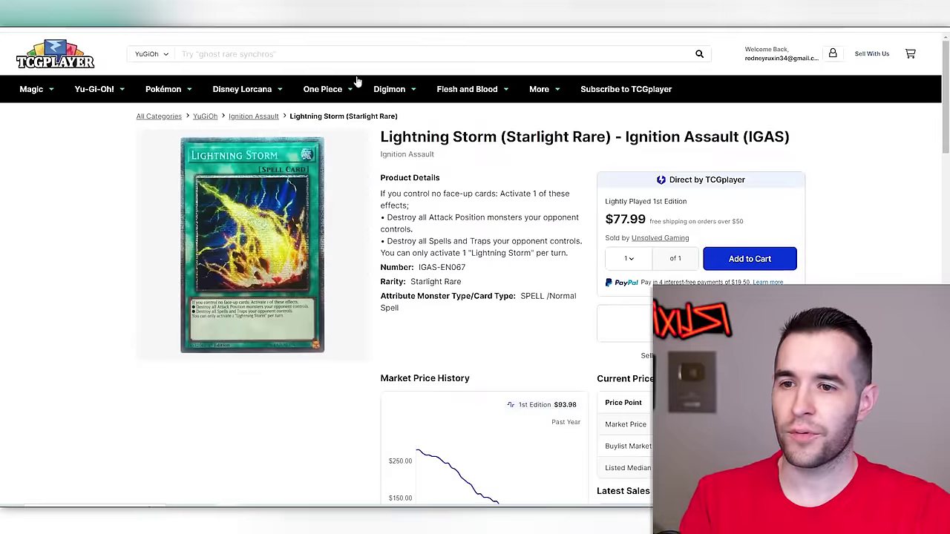
{"action": "left_click", "coordinate": [367, 55]}
{"action": "type", "text": "warningg"}
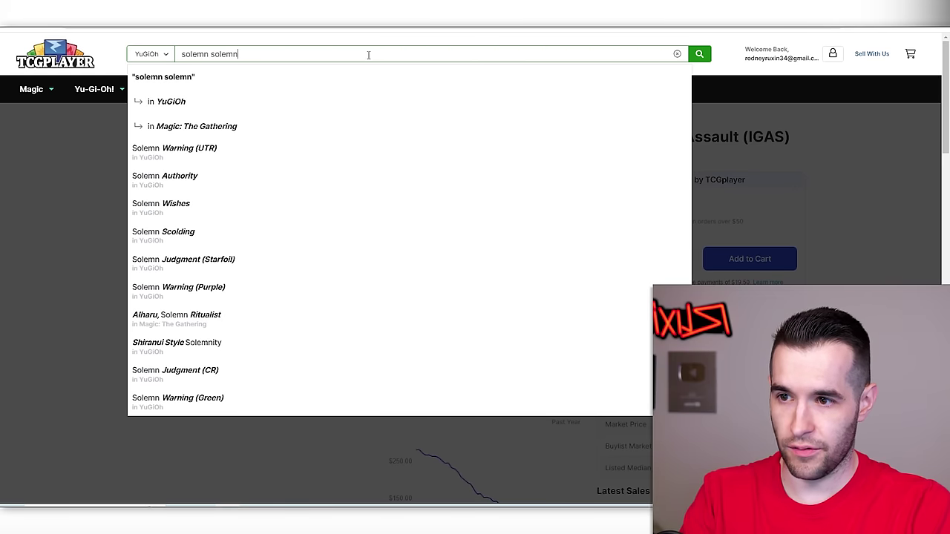
- Open the Solemn Warning (UTR) page and filter its listings to Near Mint
{"action": "left_click", "coordinate": [287, 147]}
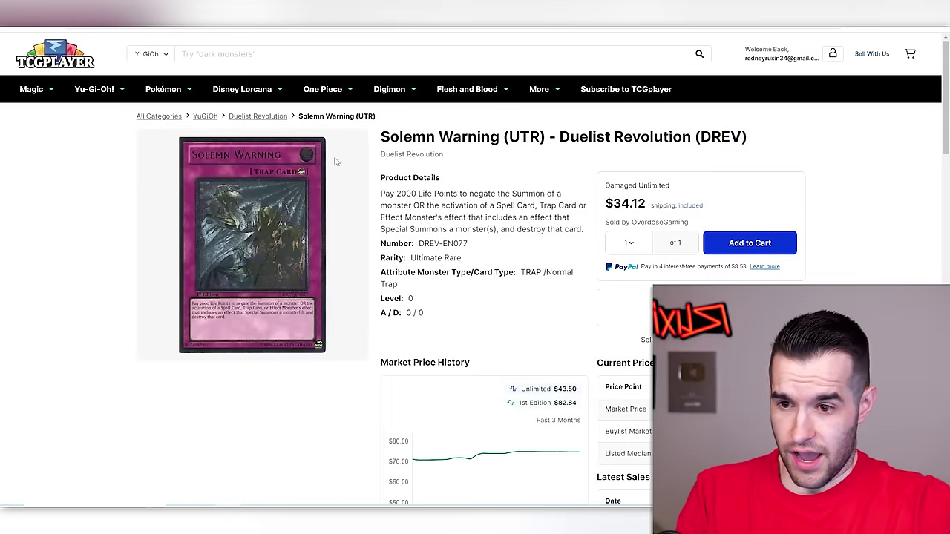
{"action": "scroll", "coordinate": [233, 218], "scroll_direction": "down", "scroll_amount": 5}
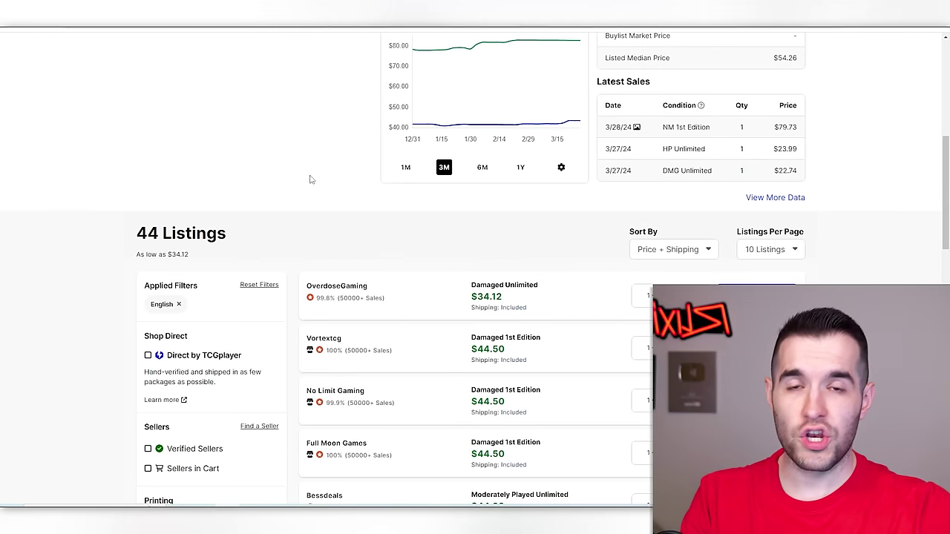
{"action": "scroll", "coordinate": [317, 174], "scroll_direction": "down", "scroll_amount": 3}
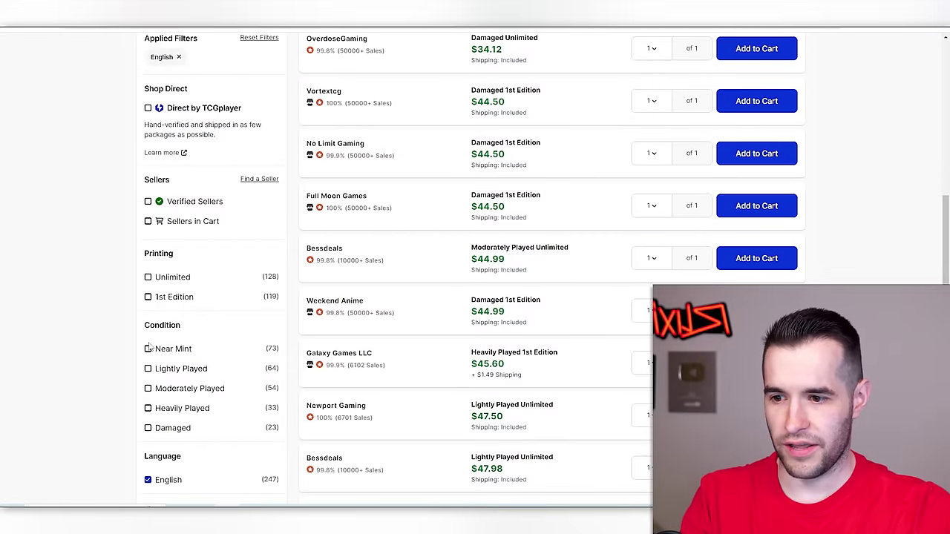
{"action": "left_click", "coordinate": [149, 348]}
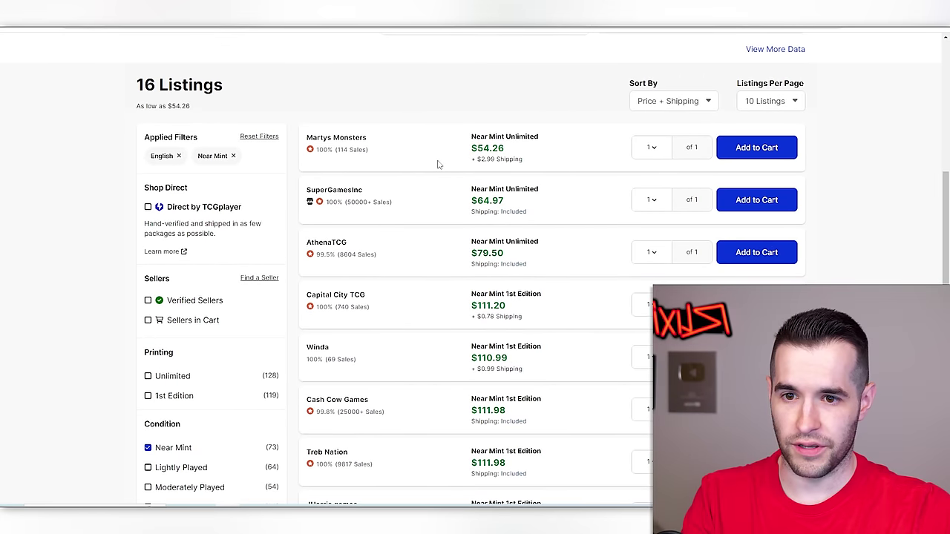
{"action": "scroll", "coordinate": [519, 208], "scroll_direction": "up", "scroll_amount": 2}
{"action": "scroll", "coordinate": [483, 206], "scroll_direction": "down", "scroll_amount": 1}
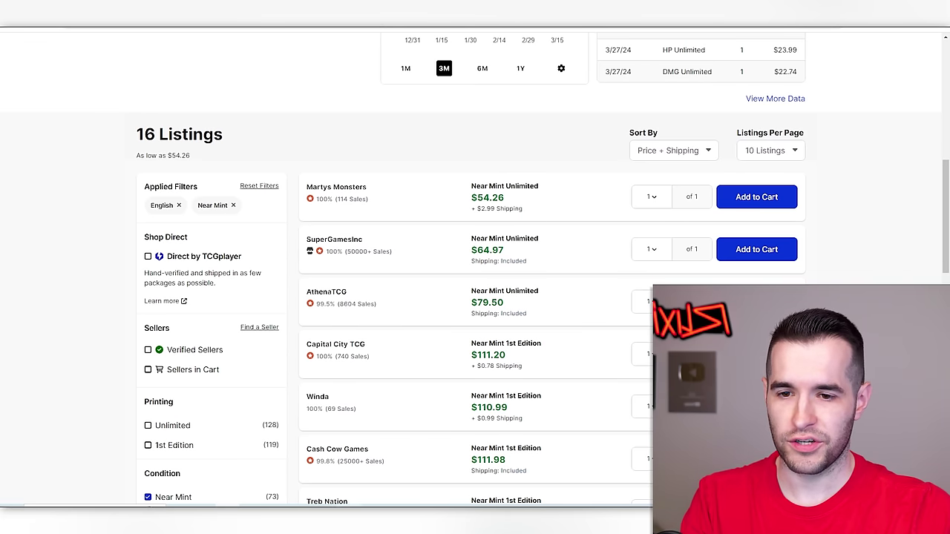
- Enter 56.26 for Solemn Warning in F33 and return to TCGplayer
{"action": "mouse_move", "coordinate": [349, 522]}
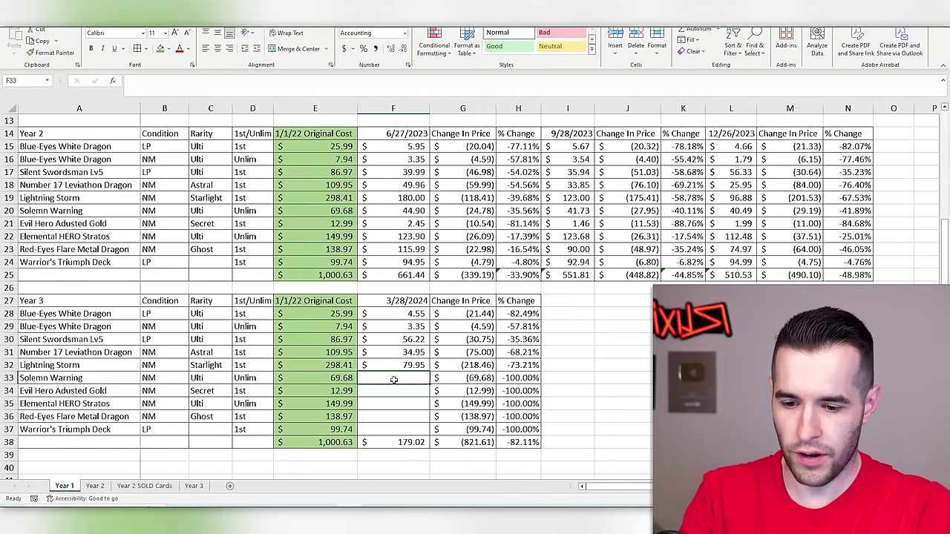
{"action": "type", "text": "56.26"}
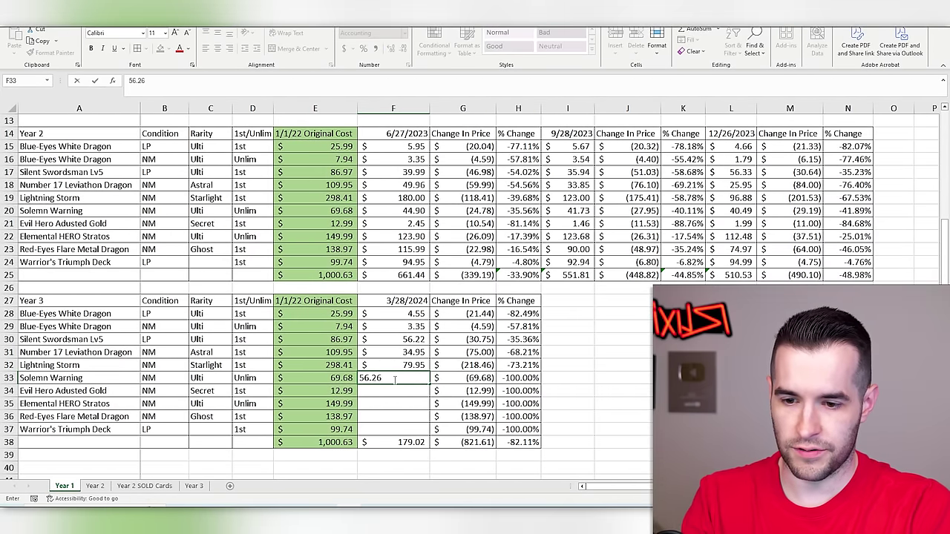
{"action": "key", "text": "Return"}
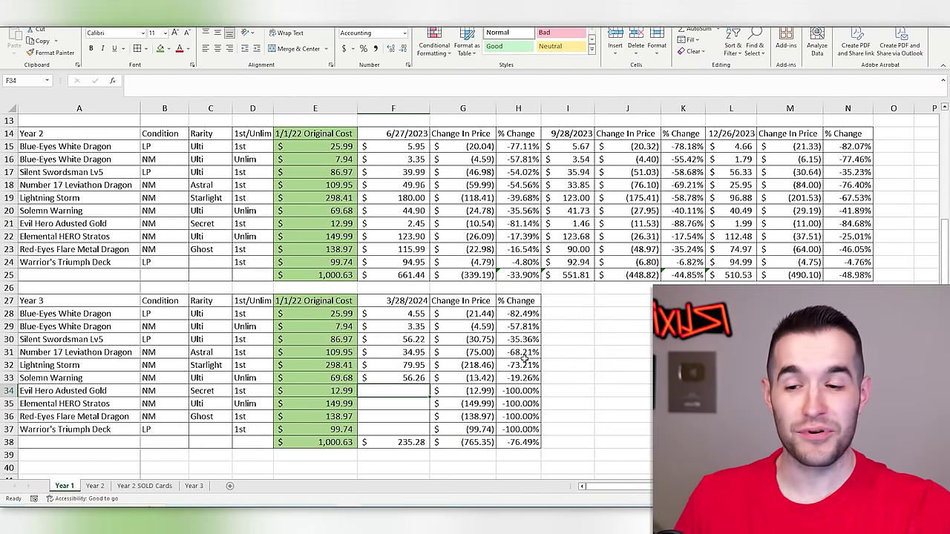
{"action": "key", "text": "alt+Tab"}
- Look up the Brothers of Legend Evil HERO Adusted Gold and enter 2.98 in F34
{"action": "scroll", "coordinate": [475, 267], "scroll_direction": "up", "scroll_amount": 2}
{"action": "left_click", "coordinate": [333, 55]}
{"action": "type", "text": "adusted gol"}
{"action": "left_click", "coordinate": [283, 138]}
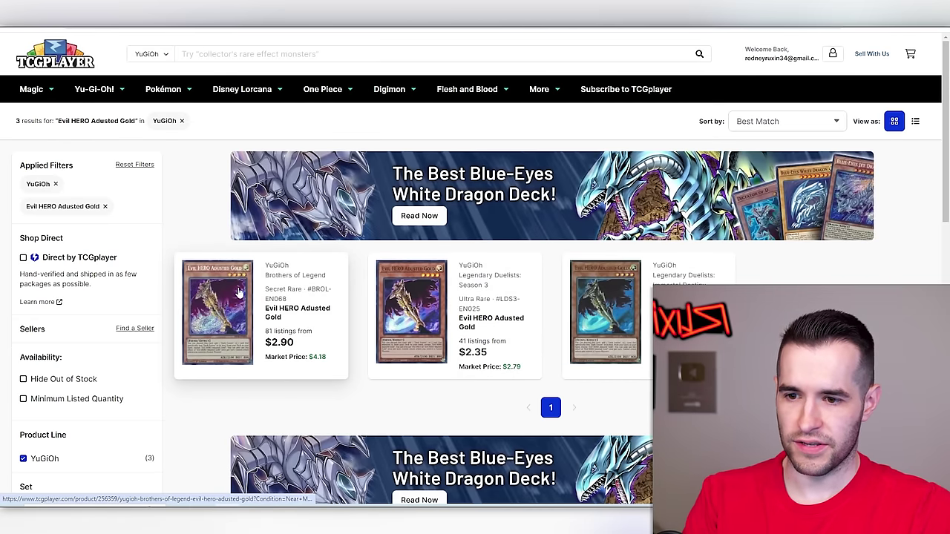
{"action": "left_click", "coordinate": [240, 282]}
{"action": "scroll", "coordinate": [364, 257], "scroll_direction": "down", "scroll_amount": 8}
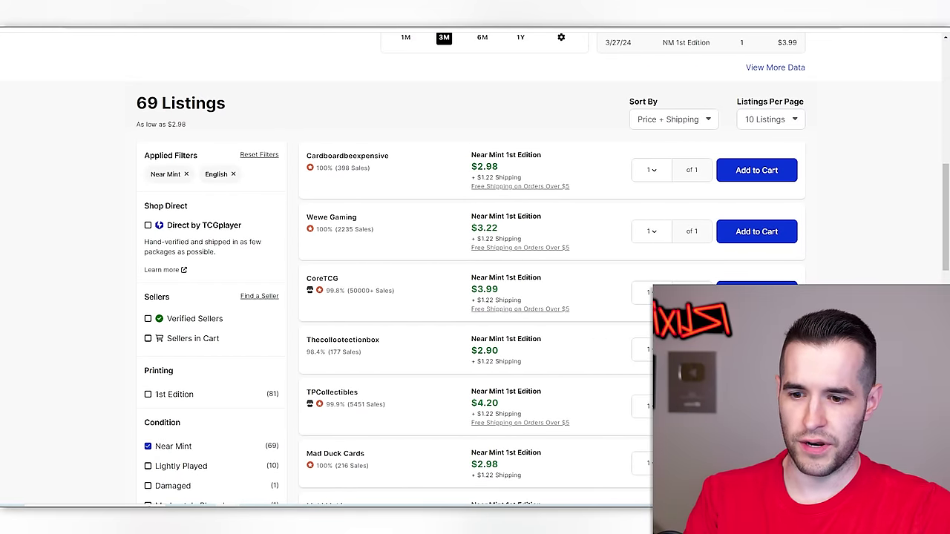
{"action": "key", "text": "alt+Tab"}
{"action": "key", "text": "Return"}
{"action": "key", "text": "alt+Tab"}
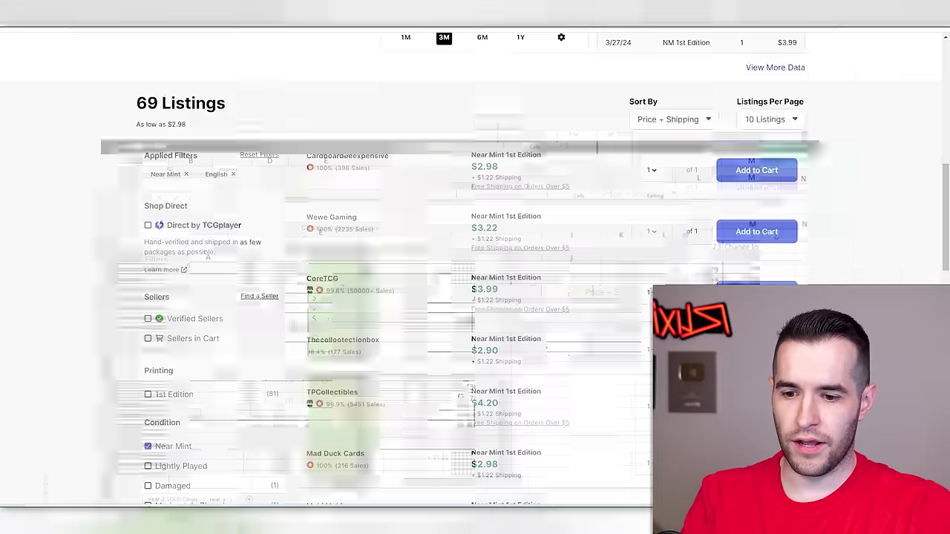
- Search TCGplayer for Elemental HERO Stratos
{"action": "scroll", "coordinate": [340, 148], "scroll_direction": "up", "scroll_amount": 8}
{"action": "left_click", "coordinate": [340, 59]}
{"action": "type", "text": "elemental strat"}
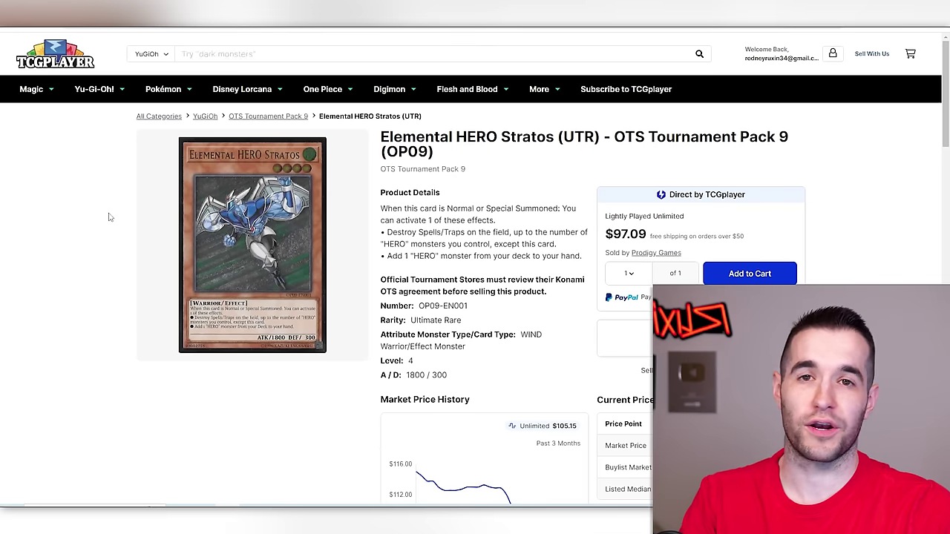
- Filter Elemental HERO Stratos to Near Mint and enter 99.95 in F35
{"action": "scroll", "coordinate": [108, 216], "scroll_direction": "down", "scroll_amount": 9}
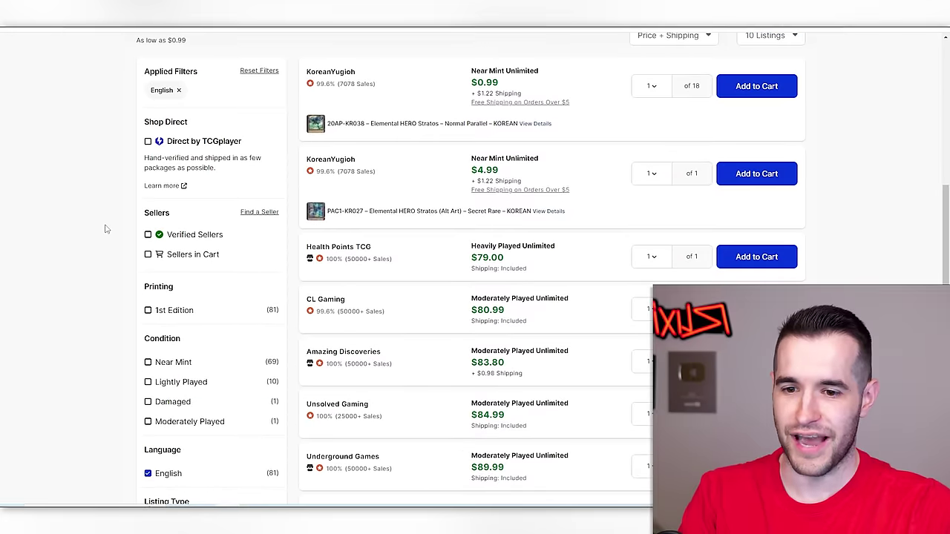
{"action": "scroll", "coordinate": [106, 229], "scroll_direction": "down", "scroll_amount": 3}
{"action": "left_click", "coordinate": [149, 213]}
{"action": "scroll", "coordinate": [127, 202], "scroll_direction": "up", "scroll_amount": 3}
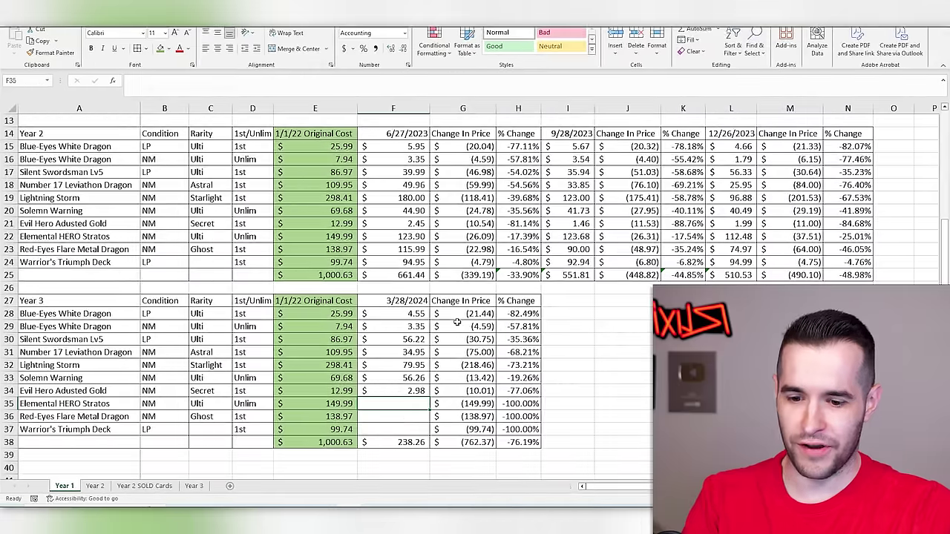
{"action": "type", "text": "99"}
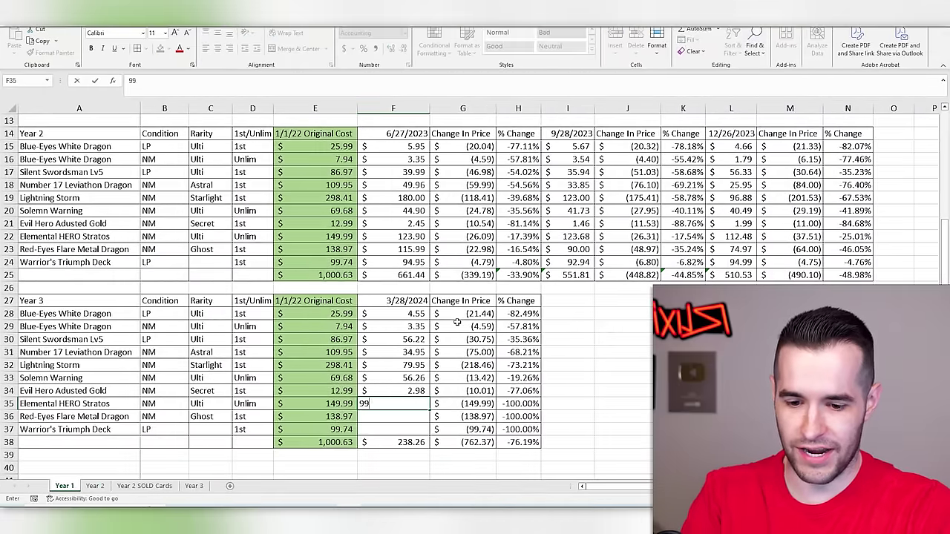
{"action": "type", "text": ".95"}
{"action": "key", "text": "Return"}
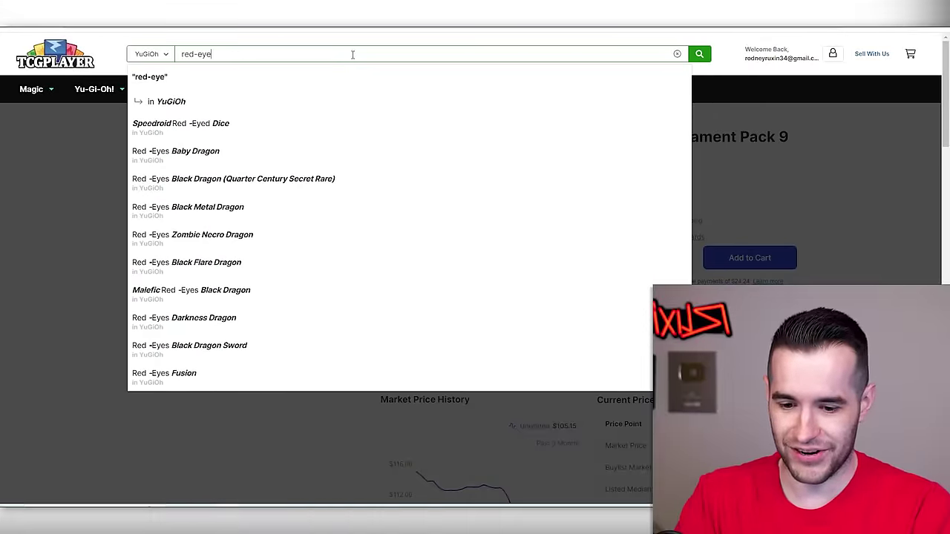
- Search Red-Eyes Flare Metal Dragon and limit listings to 1st Edition copies
{"action": "type", "text": "etal"}
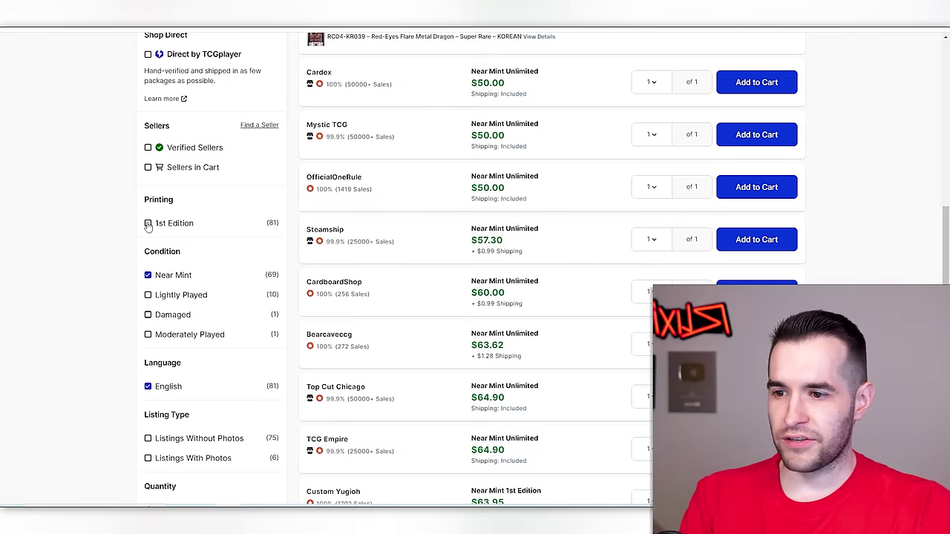
{"action": "left_click", "coordinate": [148, 223]}
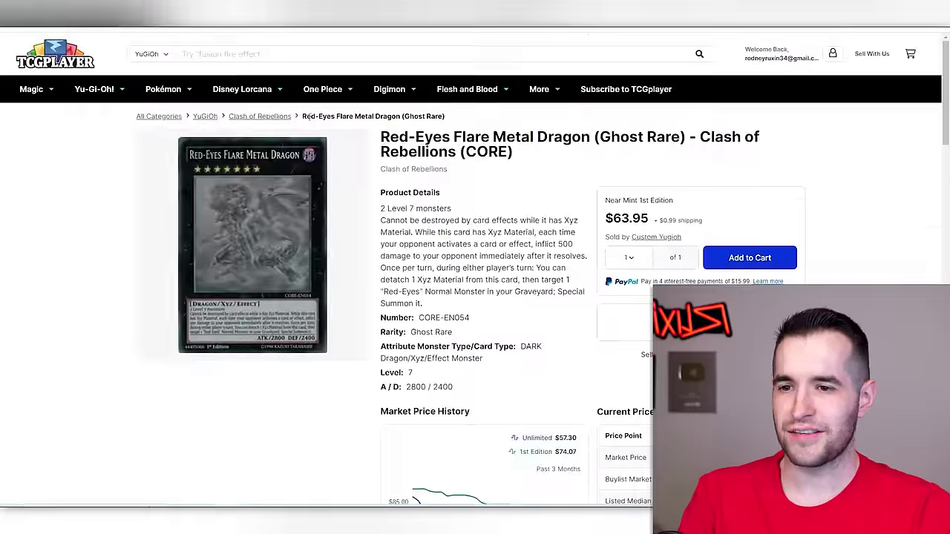
- Open the Warrior's Triumph Structure Deck [1st Edition] page and review its listings
{"action": "left_click", "coordinate": [299, 50]}
{"action": "type", "text": "w"}
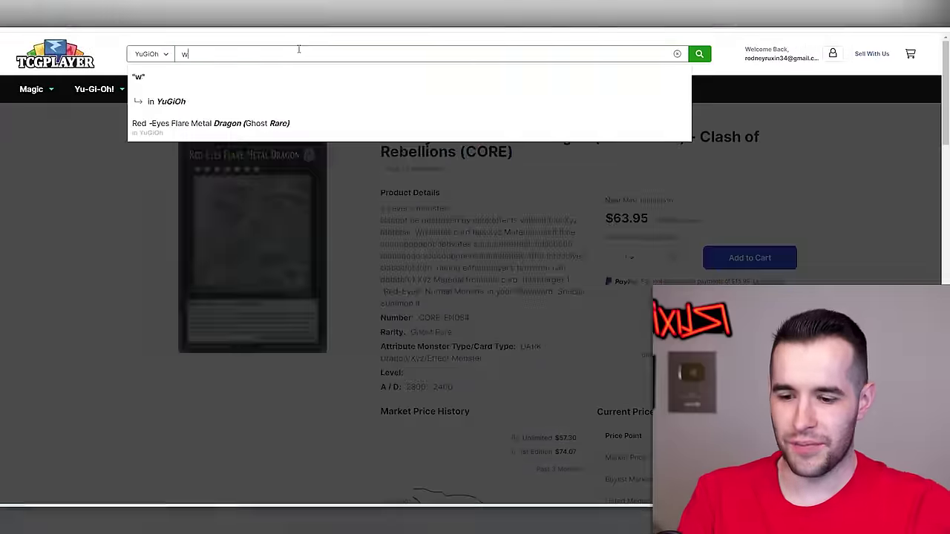
{"action": "type", "text": "arrior's triumph"}
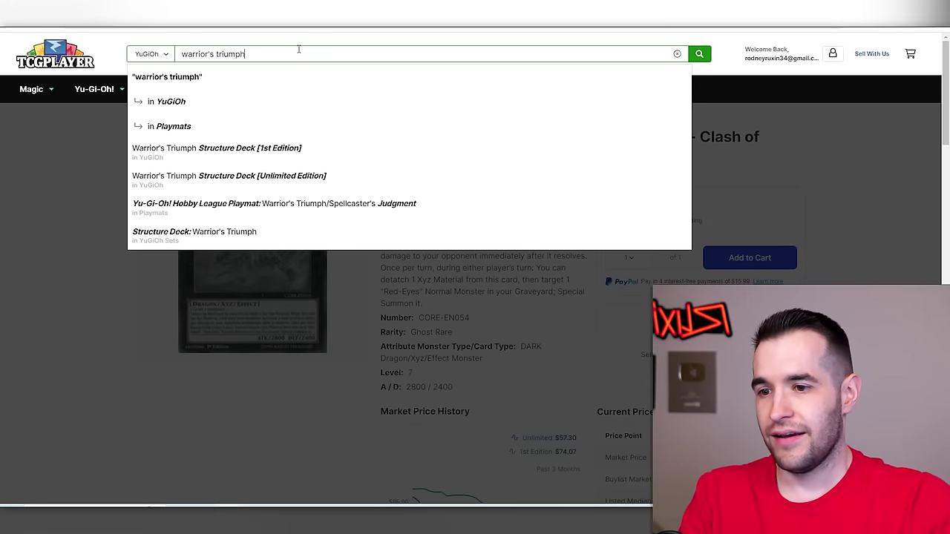
{"action": "left_click", "coordinate": [288, 148]}
{"action": "scroll", "coordinate": [426, 222], "scroll_direction": "down", "scroll_amount": 5}
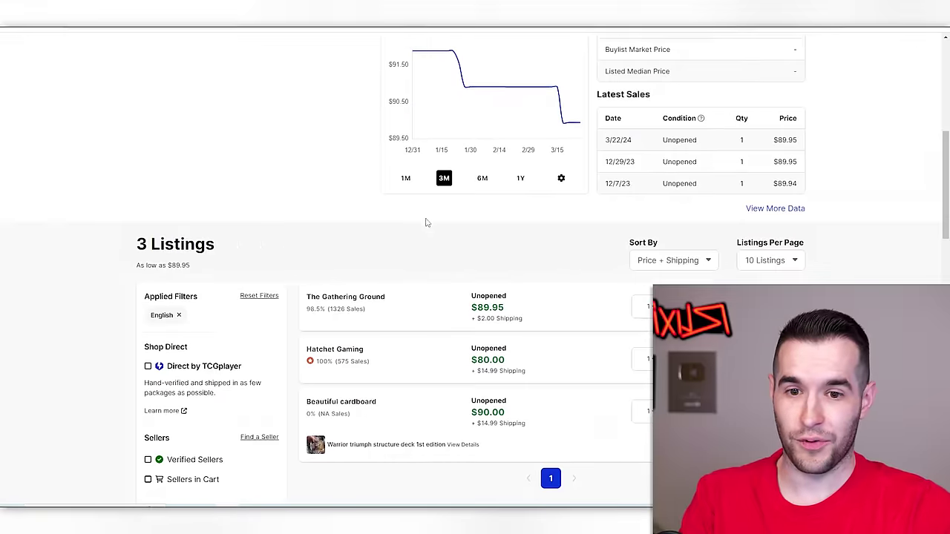
{"action": "scroll", "coordinate": [426, 223], "scroll_direction": "down", "scroll_amount": 2}
{"action": "scroll", "coordinate": [438, 221], "scroll_direction": "up", "scroll_amount": 1}
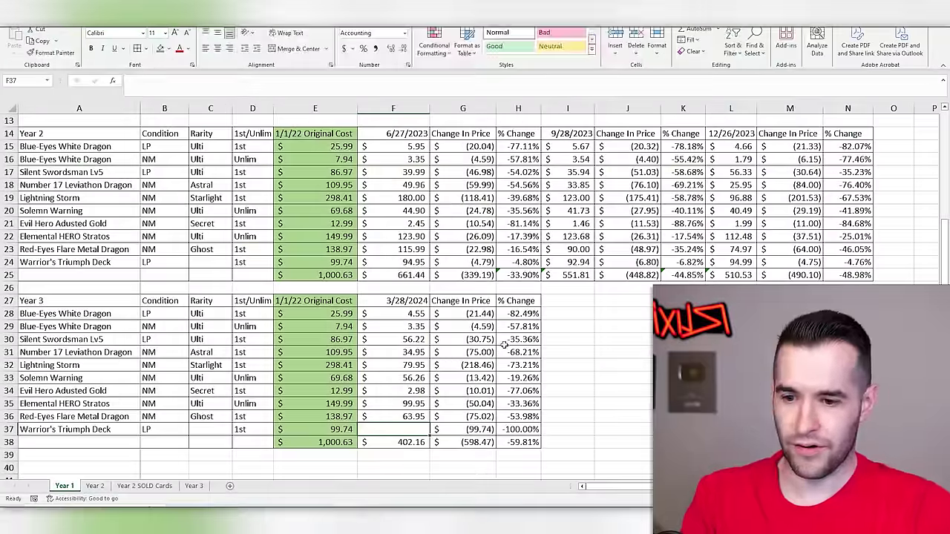
- Enter 90.99 for Warrior's Triumph Deck in F37, updating the F38 total
{"action": "type", "text": "95."}
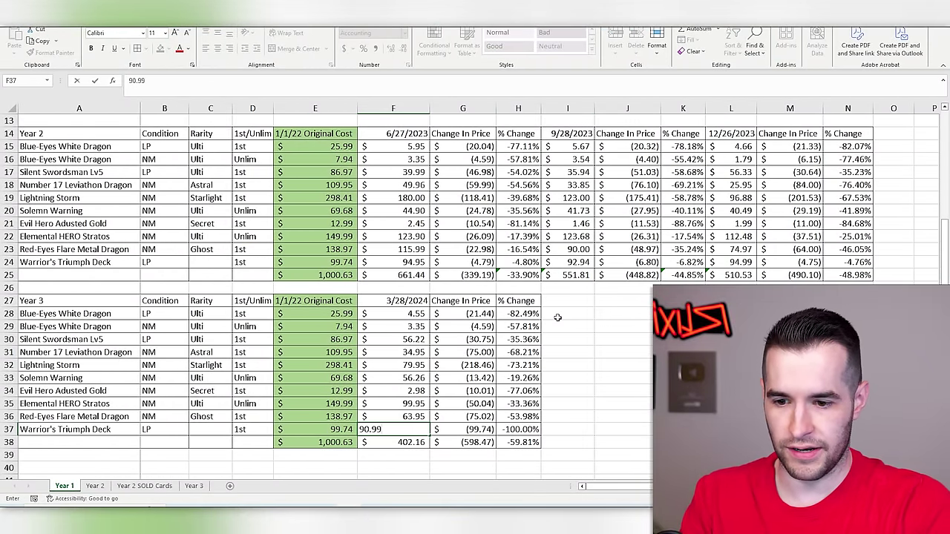
{"action": "type", "text": "99"}
{"action": "key", "text": "Return"}
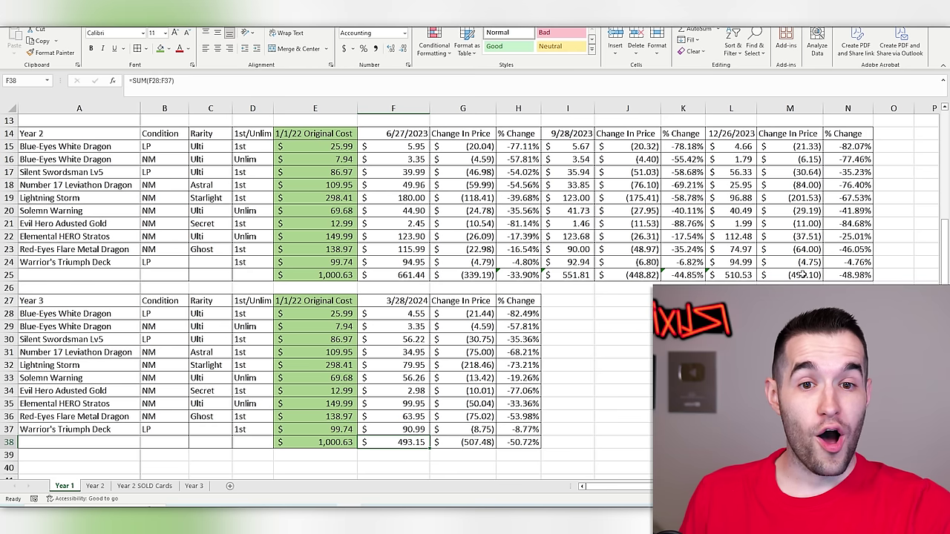
{"action": "left_click", "coordinate": [802, 274]}
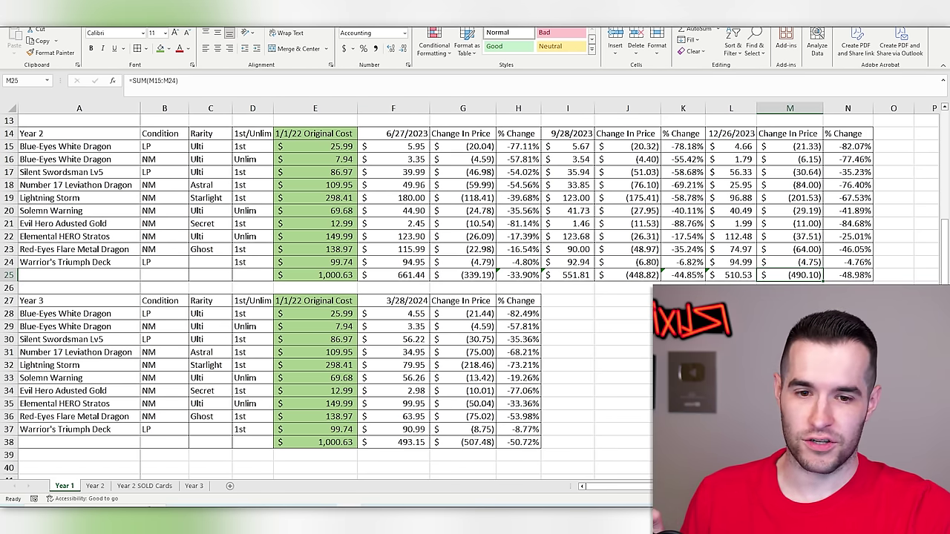
{"action": "left_click", "coordinate": [749, 276]}
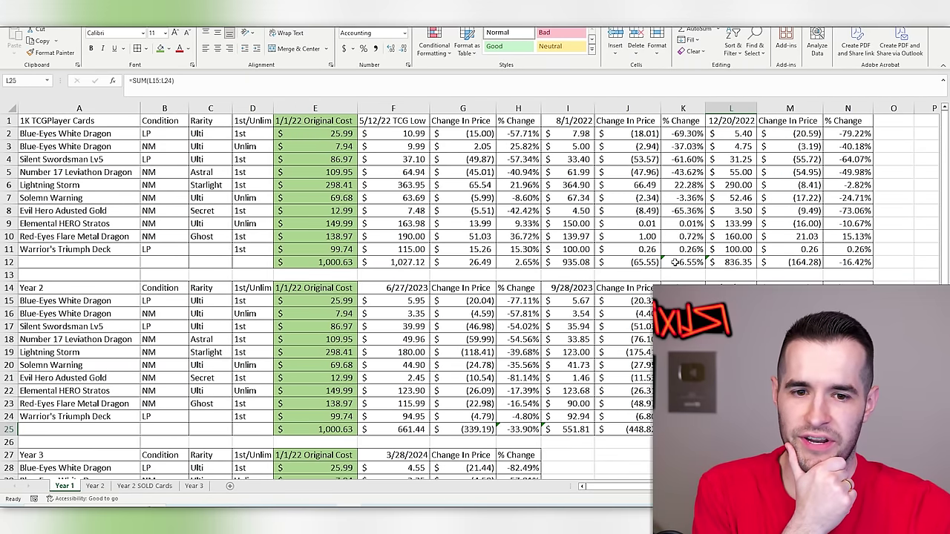
{"action": "scroll", "coordinate": [596, 322], "scroll_direction": "down", "scroll_amount": 2}
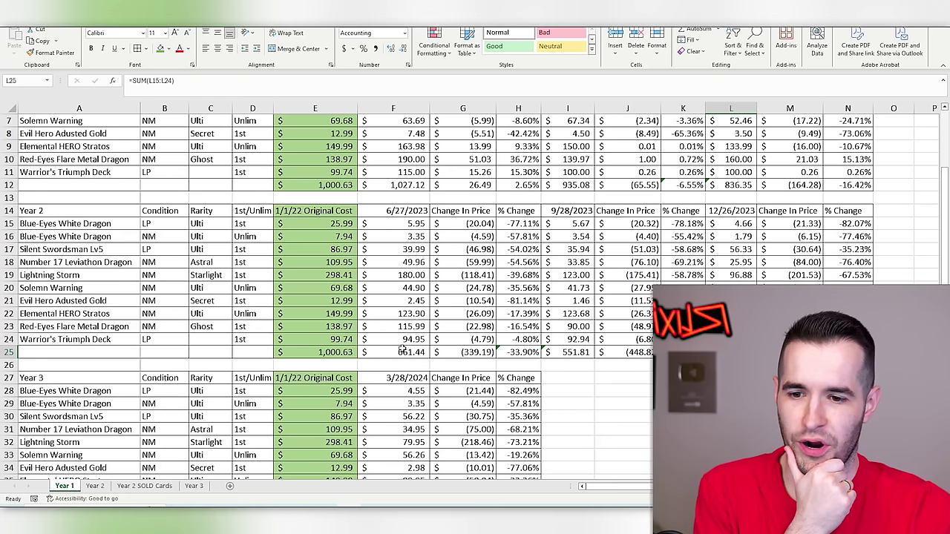
{"action": "left_click", "coordinate": [401, 352]}
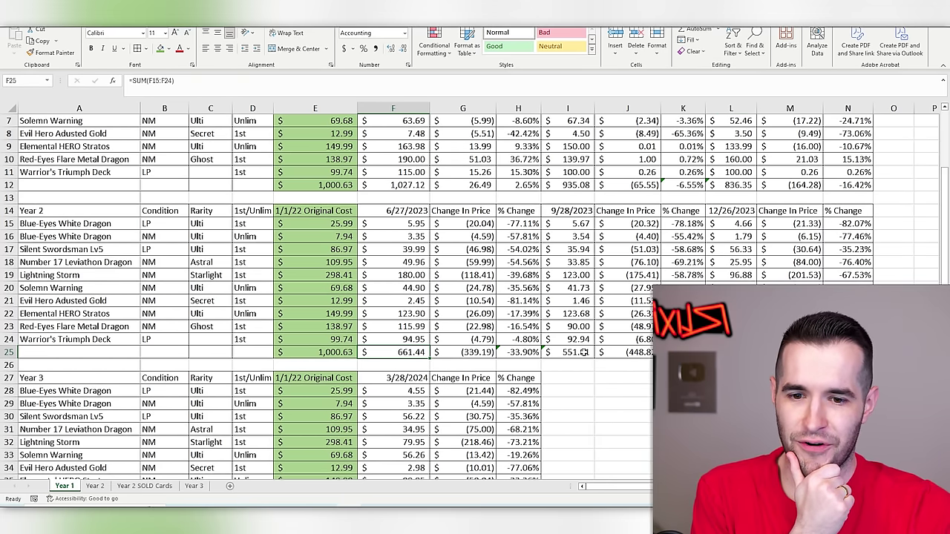
{"action": "scroll", "coordinate": [587, 353], "scroll_direction": "down", "scroll_amount": 4}
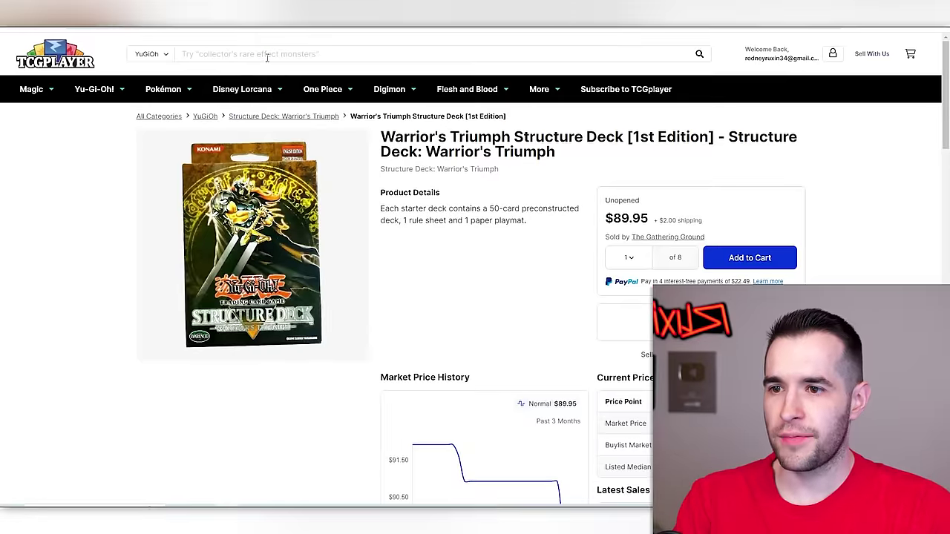
- Look up the 2021 Tin Sky Striker Ace - Roze on TCGplayer and enter 0.72 in G24
{"action": "left_click", "coordinate": [267, 54]}
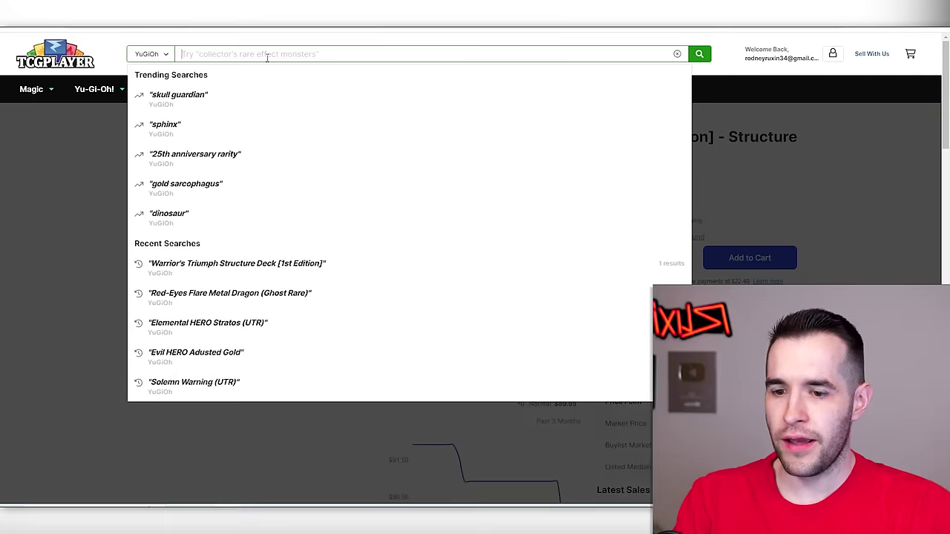
{"action": "type", "text": "sky striker ace"}
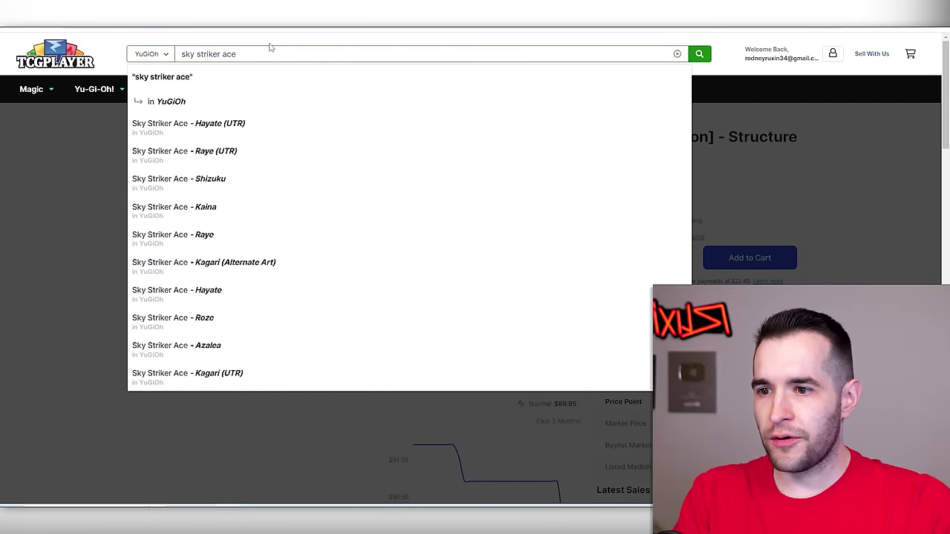
{"action": "left_click", "coordinate": [245, 318]}
{"action": "left_click", "coordinate": [322, 264]}
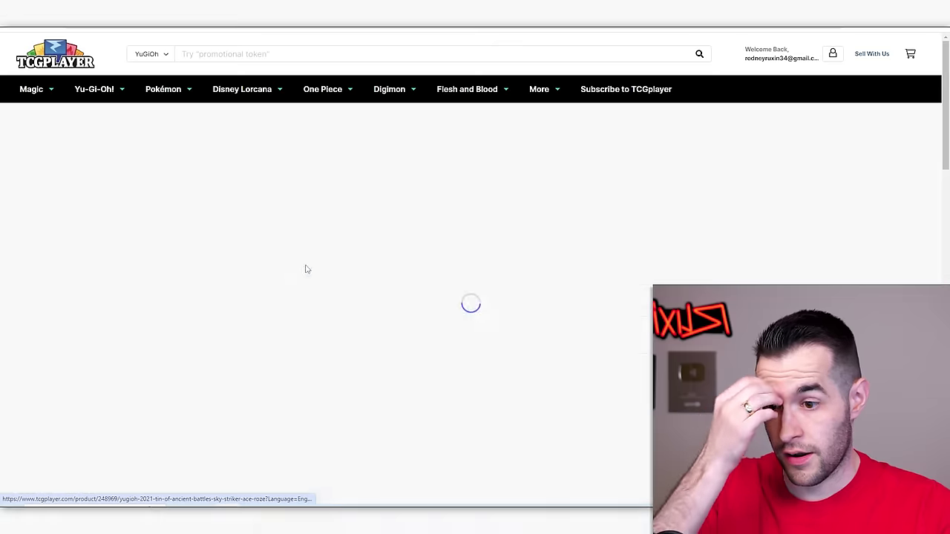
{"action": "scroll", "coordinate": [503, 253], "scroll_direction": "down", "scroll_amount": 7}
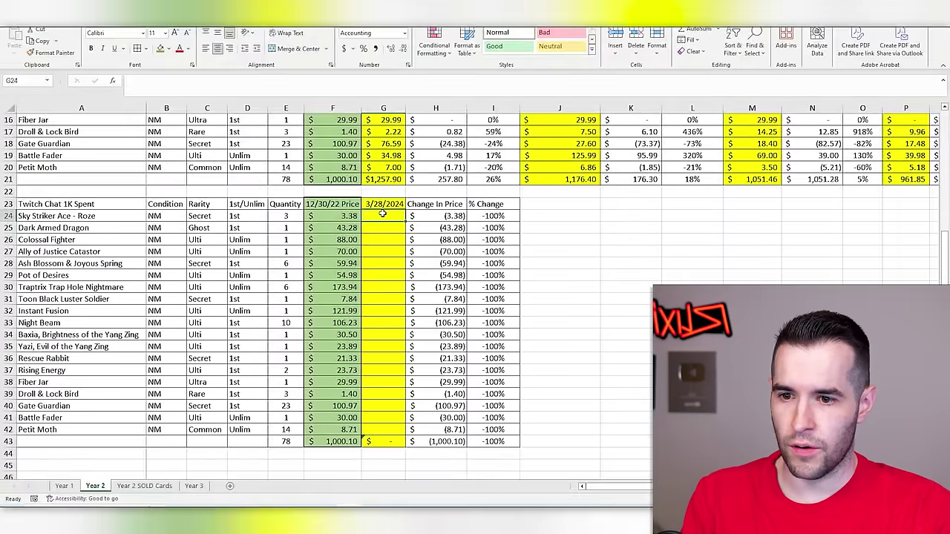
{"action": "type", "text": "0.72"}
{"action": "key", "text": "Return"}
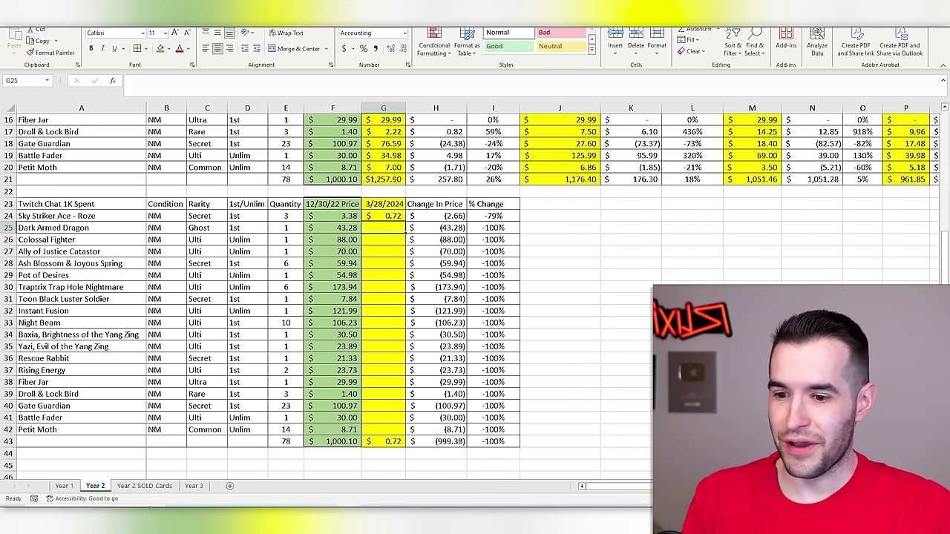
{"action": "key", "text": "alt+Tab"}
{"action": "scroll", "coordinate": [319, 84], "scroll_direction": "up", "scroll_amount": 10}
- Filter Dark Armed Dragon (Ghost Rare) listings to Near Mint and enter 34.95 in G25
{"action": "left_click", "coordinate": [334, 55]}
{"action": "type", "text": "da"}
{"action": "left_click", "coordinate": [334, 56]}
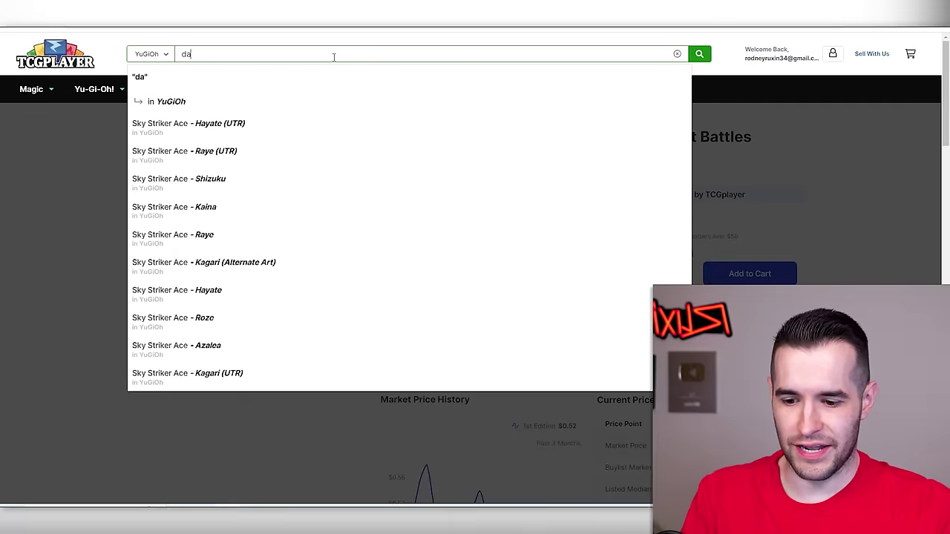
{"action": "type", "text": "rk armed dragon"}
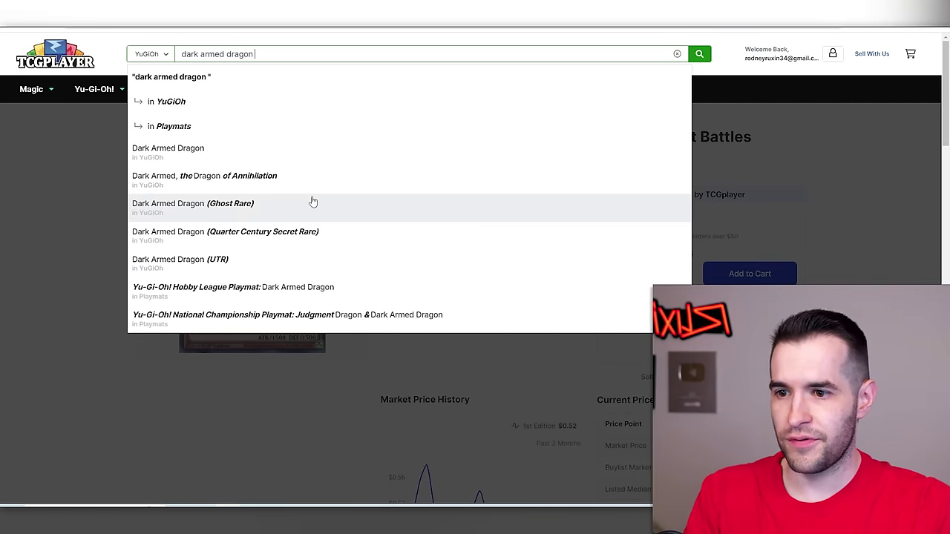
{"action": "left_click", "coordinate": [311, 203]}
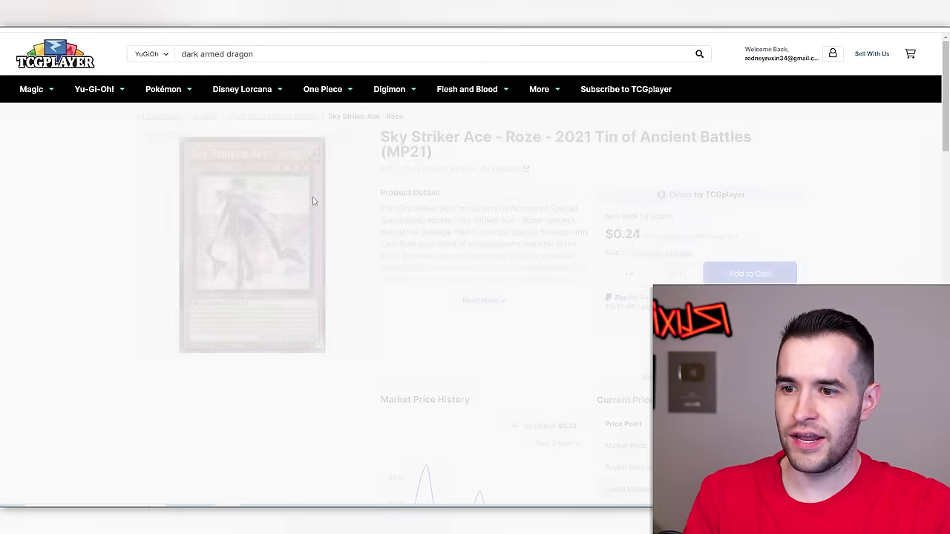
{"action": "scroll", "coordinate": [430, 218], "scroll_direction": "down", "scroll_amount": 9}
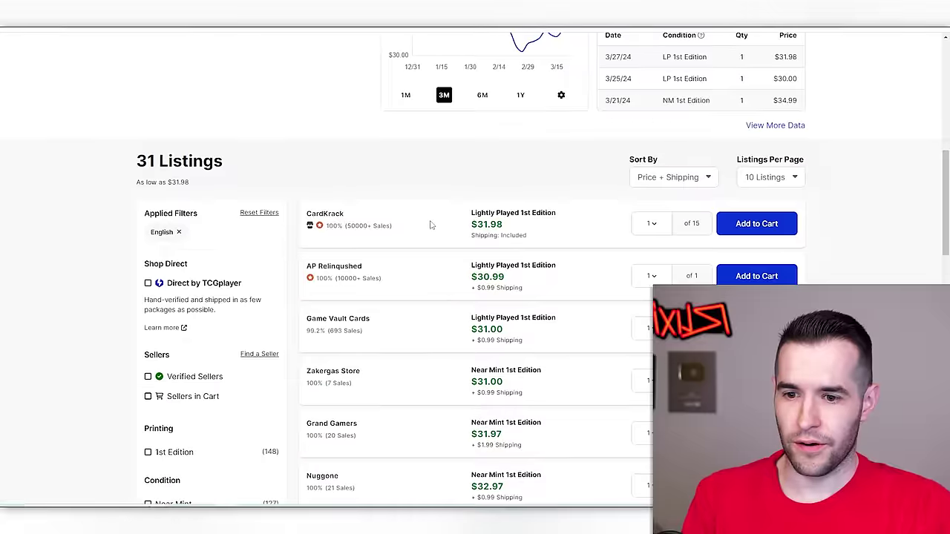
{"action": "left_click", "coordinate": [149, 307]}
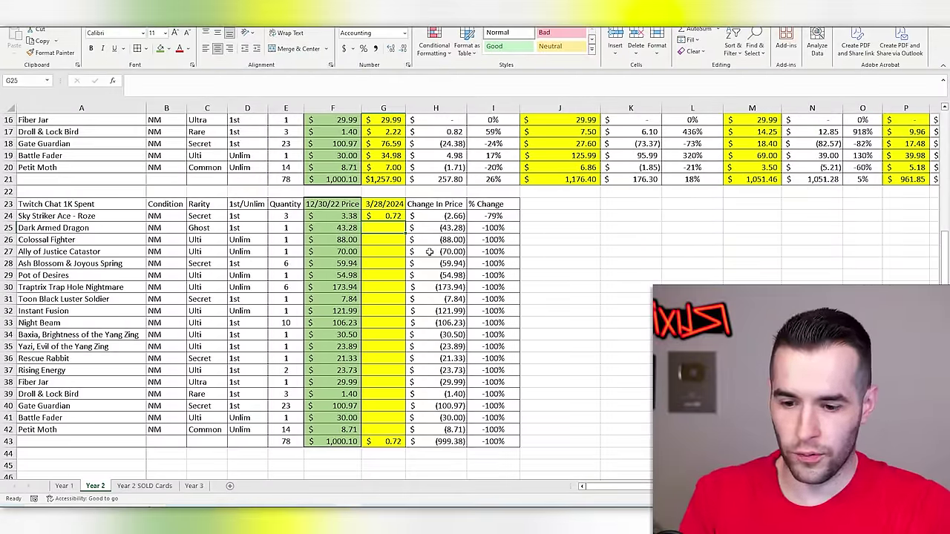
{"action": "type", "text": "34.95"}
{"action": "key", "text": "Return"}
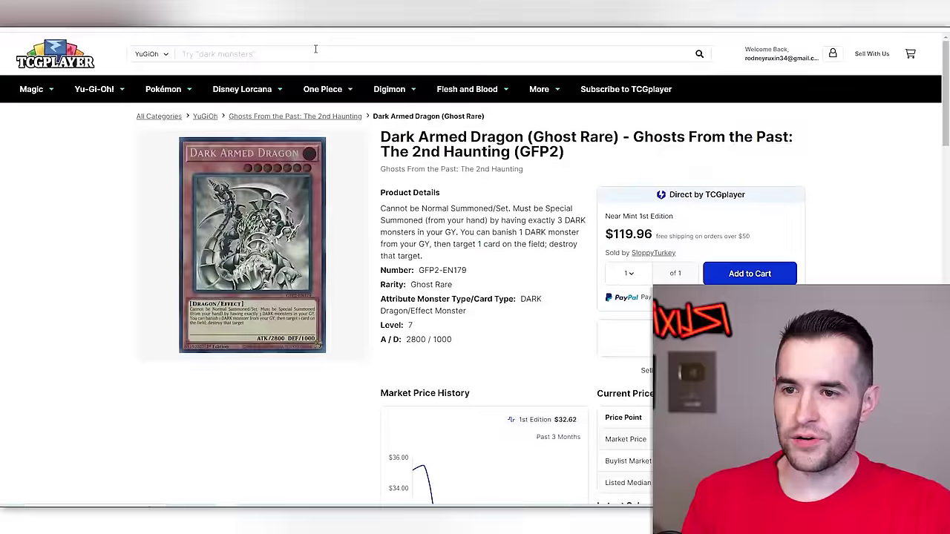
- Open the Colossal Fighter (UTR) product page and show only Near Mint listings
{"action": "left_click", "coordinate": [315, 54]}
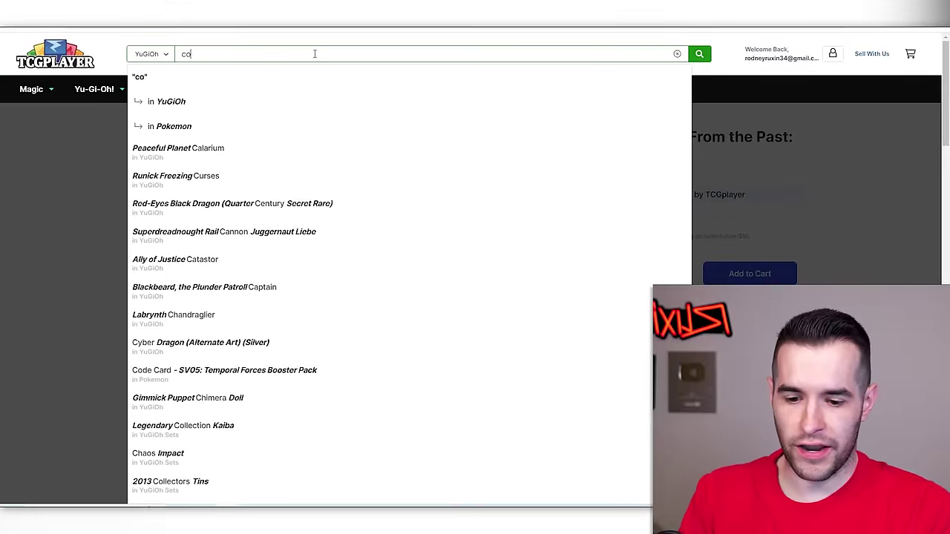
{"action": "type", "text": "lossal fighter"}
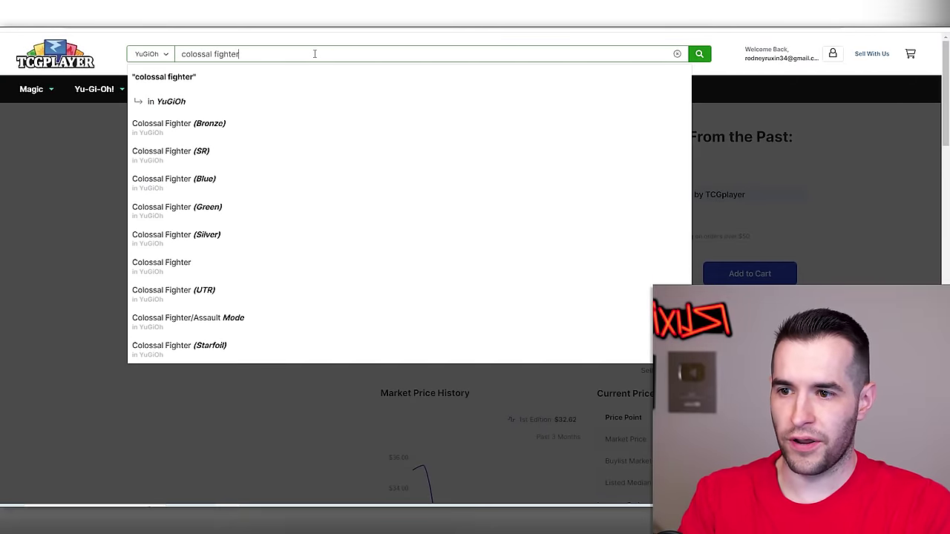
{"action": "left_click", "coordinate": [254, 290]}
{"action": "scroll", "coordinate": [380, 230], "scroll_direction": "down", "scroll_amount": 1}
{"action": "scroll", "coordinate": [380, 230], "scroll_direction": "down", "scroll_amount": 15}
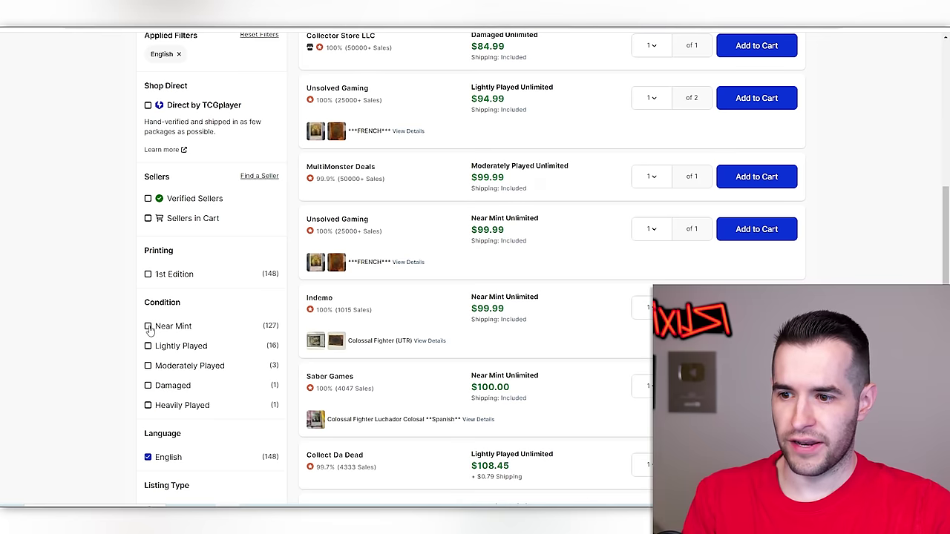
{"action": "left_click", "coordinate": [148, 326]}
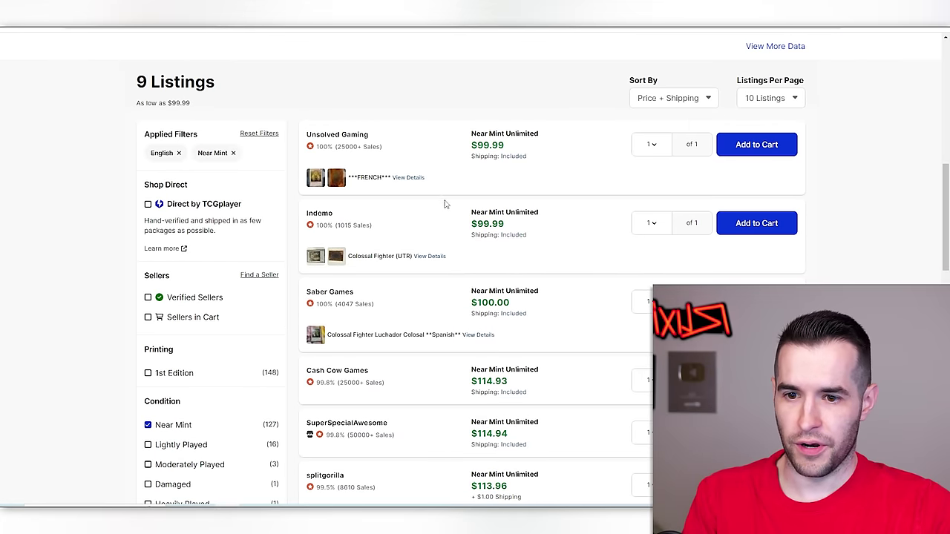
- Inspect a Colossal Fighter listing's details and its enlarged card-back photo
{"action": "scroll", "coordinate": [363, 207], "scroll_direction": "down", "scroll_amount": 1}
{"action": "left_click", "coordinate": [436, 207]}
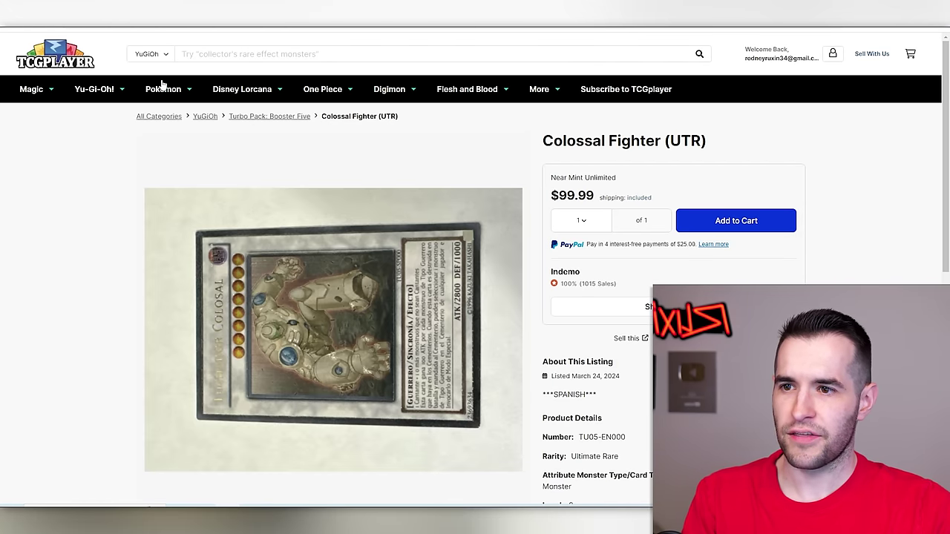
{"action": "key", "text": "alt+Left"}
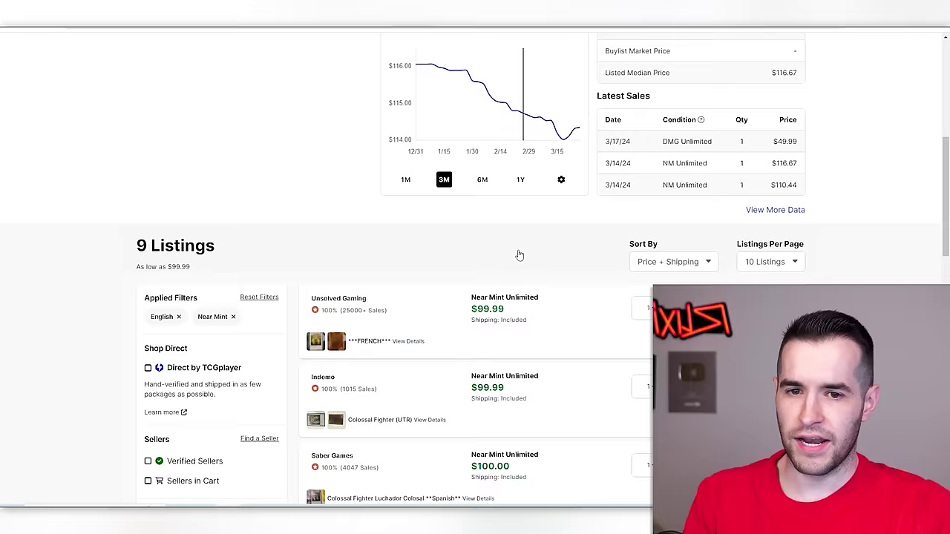
{"action": "scroll", "coordinate": [520, 253], "scroll_direction": "down", "scroll_amount": 1}
{"action": "scroll", "coordinate": [386, 285], "scroll_direction": "down", "scroll_amount": 2}
{"action": "mouse_move", "coordinate": [336, 198]}
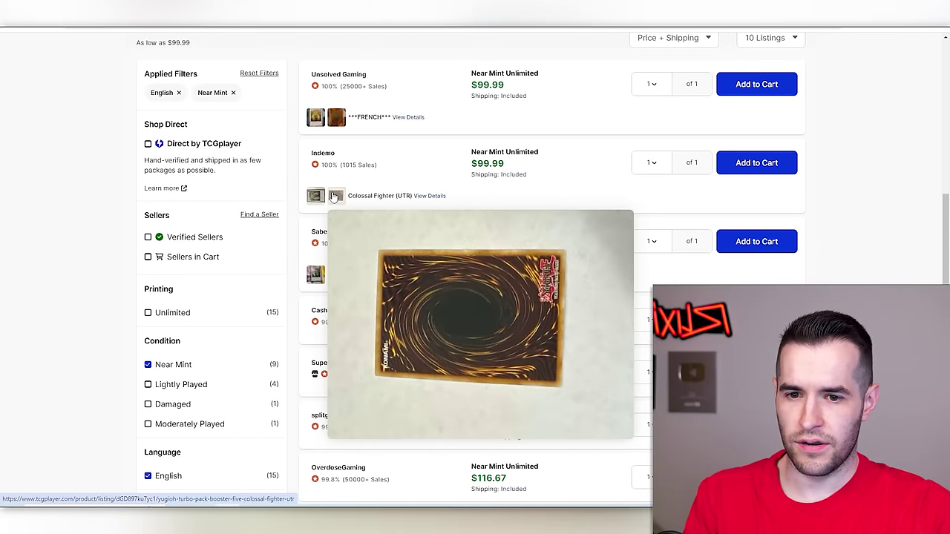
{"action": "left_click", "coordinate": [334, 196]}
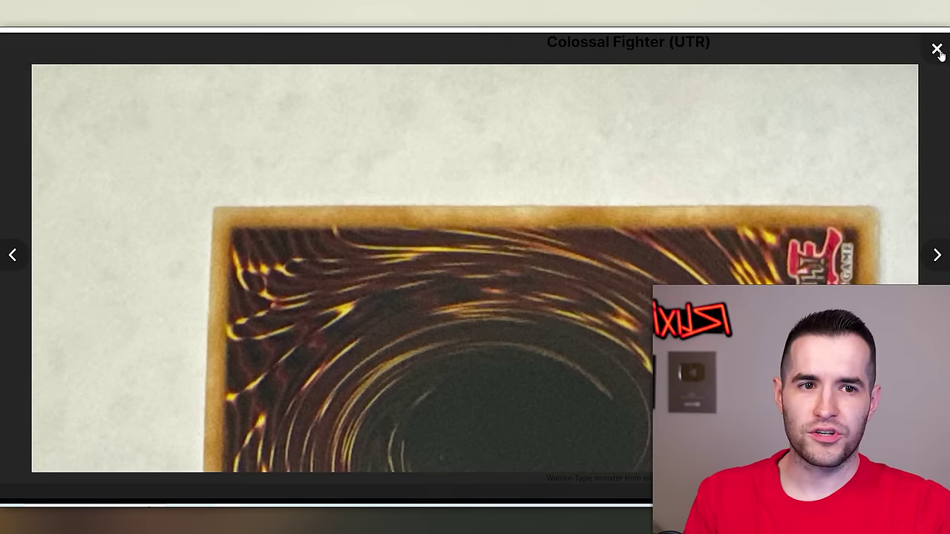
{"action": "left_click", "coordinate": [937, 50]}
{"action": "left_click", "coordinate": [18, 28]}
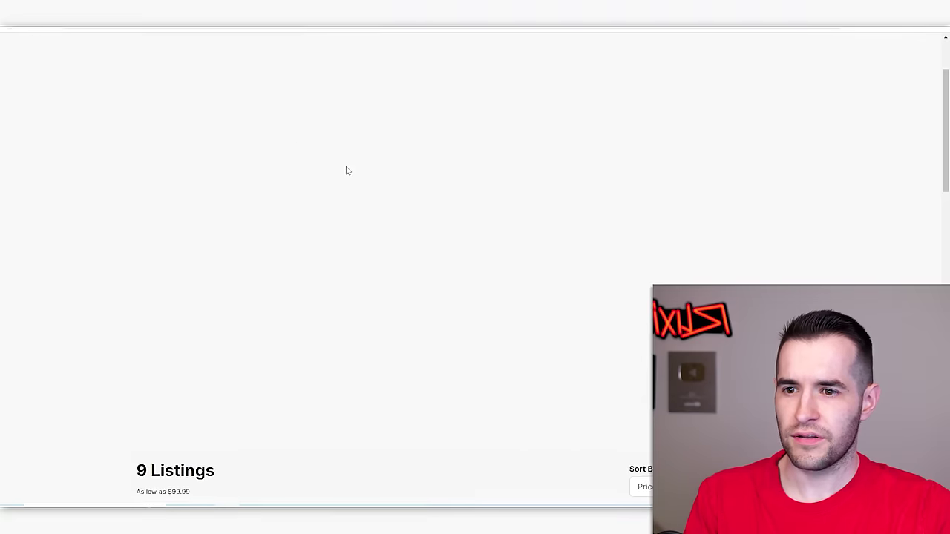
- Review Colossal Fighter's sales history and enter 114.93 in G26
{"action": "scroll", "coordinate": [685, 215], "scroll_direction": "down", "scroll_amount": 1}
{"action": "left_click", "coordinate": [701, 401]}
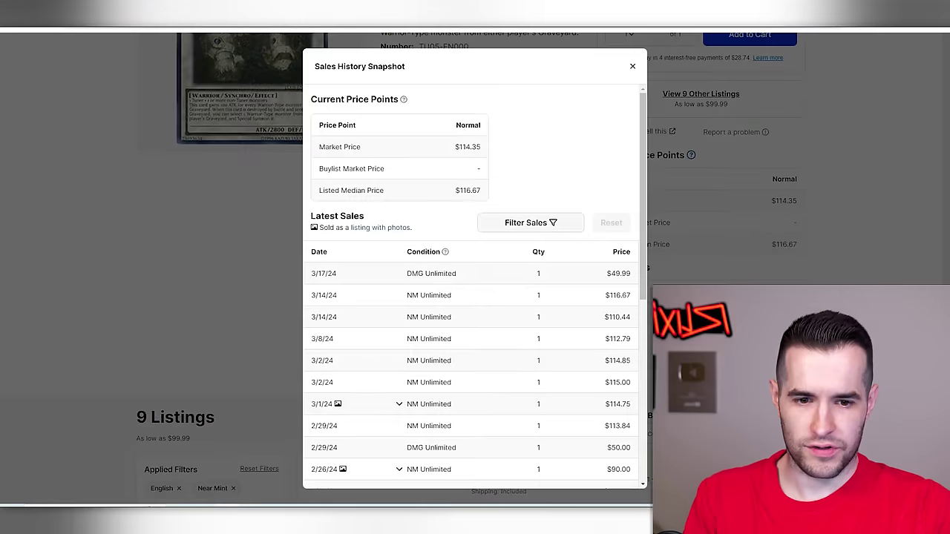
{"action": "scroll", "coordinate": [529, 315], "scroll_direction": "down", "scroll_amount": 1}
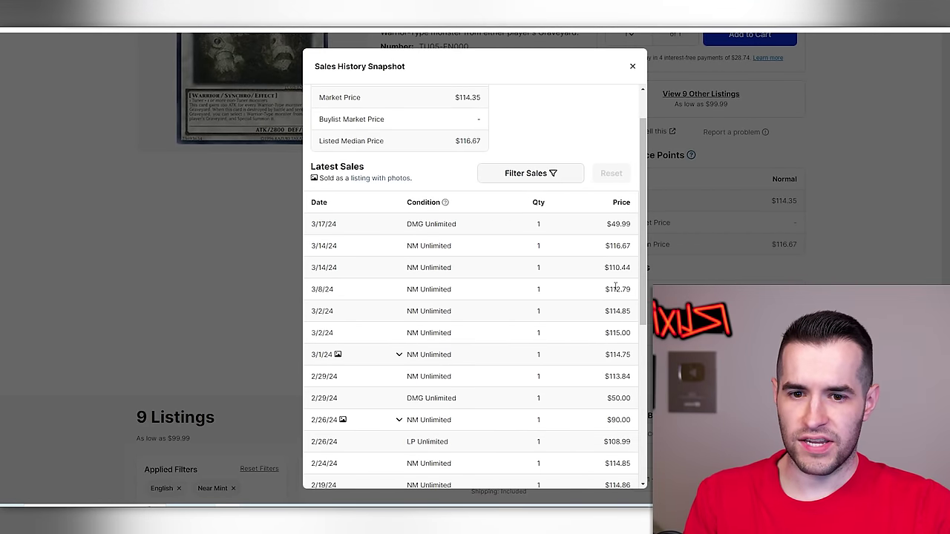
{"action": "left_click", "coordinate": [633, 67]}
{"action": "scroll", "coordinate": [446, 252], "scroll_direction": "down", "scroll_amount": 5}
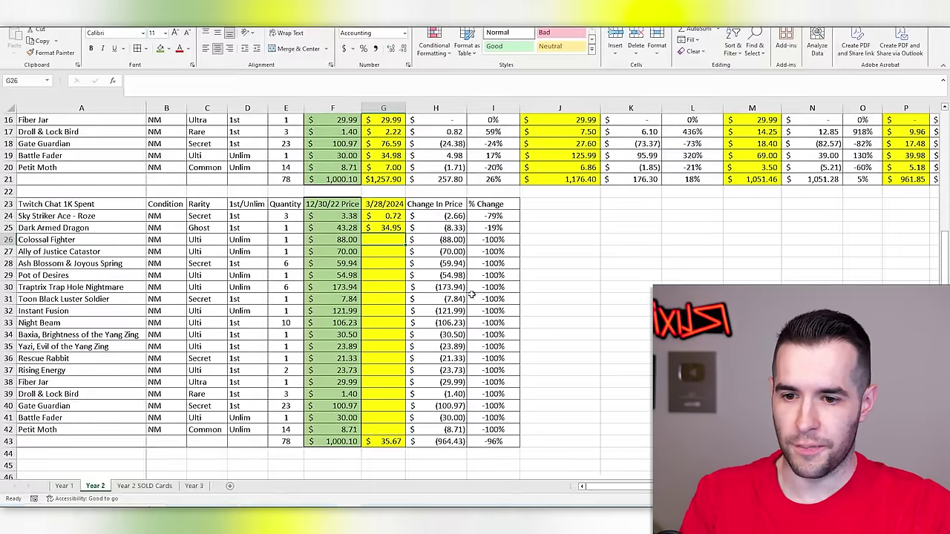
{"action": "type", "text": "114.93"}
{"action": "key", "text": "Return"}
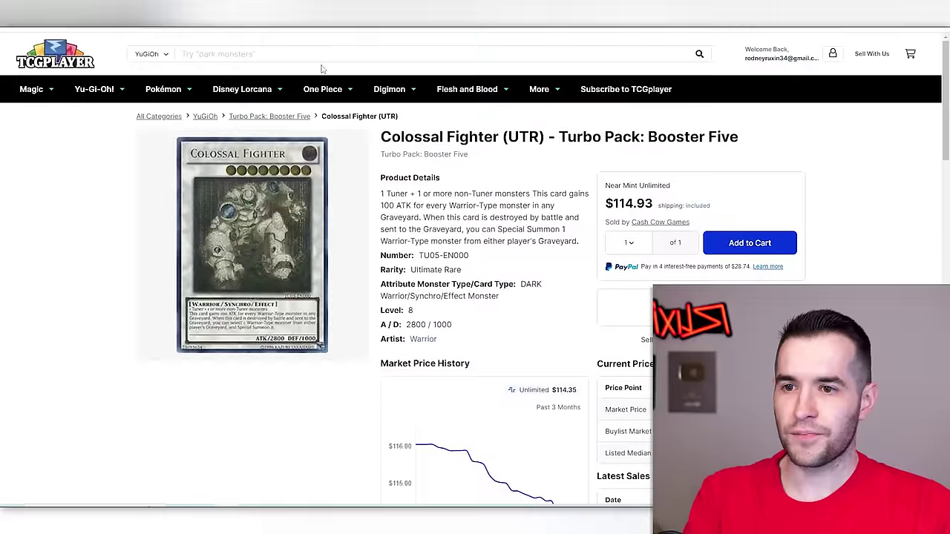
- Open Ally of Justice Catastor (UTR) on TCGplayer and show only Near Mint listings
{"action": "left_click", "coordinate": [323, 54]}
{"action": "type", "text": "ally of justic"}
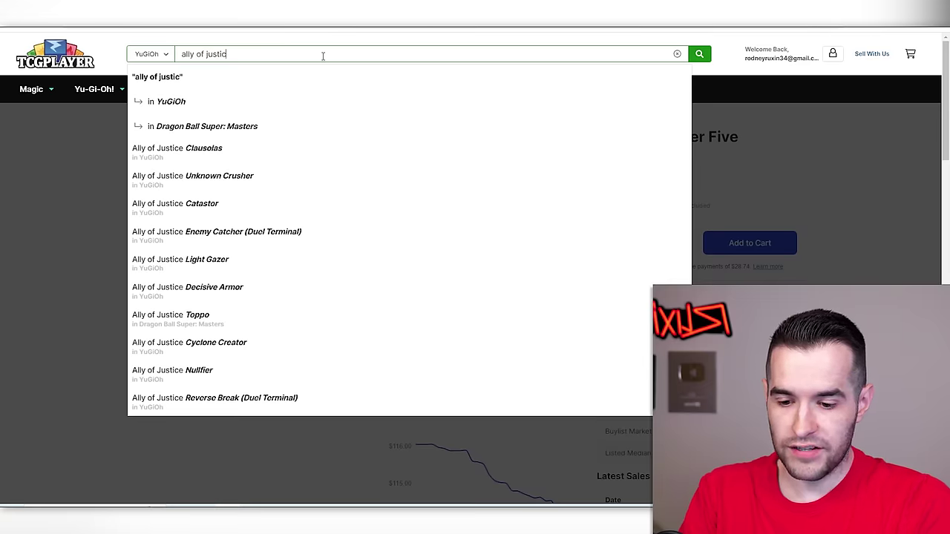
{"action": "type", "text": "e cata"}
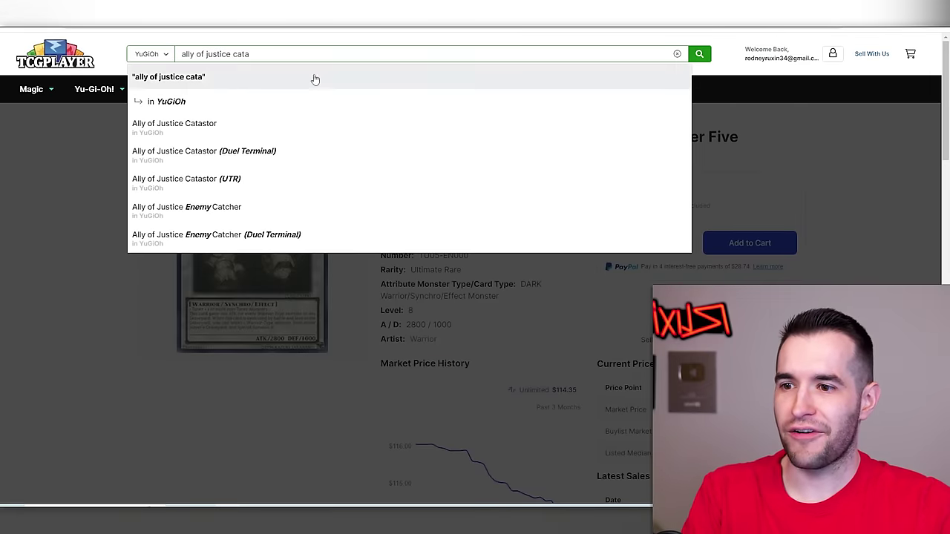
{"action": "left_click", "coordinate": [320, 177]}
{"action": "scroll", "coordinate": [372, 209], "scroll_direction": "down", "scroll_amount": 5}
{"action": "scroll", "coordinate": [371, 209], "scroll_direction": "down", "scroll_amount": 3}
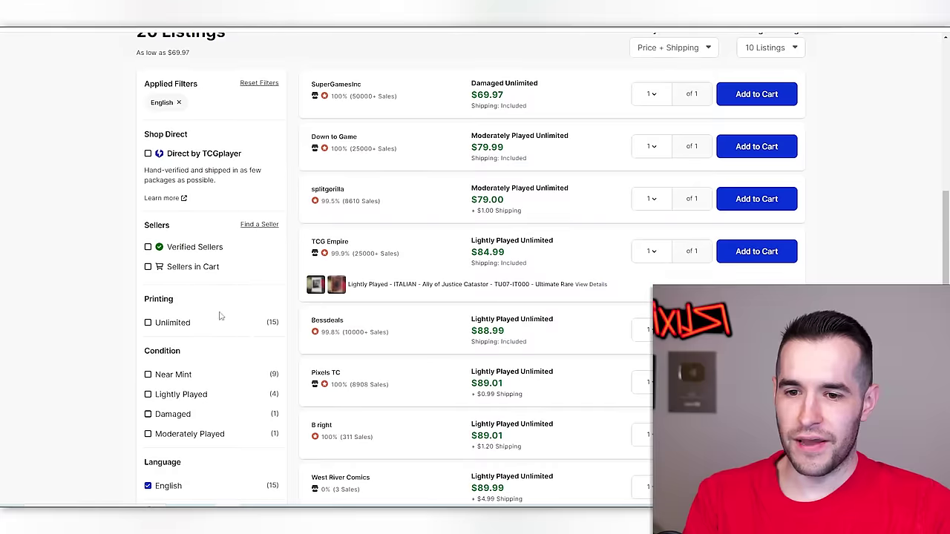
{"action": "left_click", "coordinate": [148, 374]}
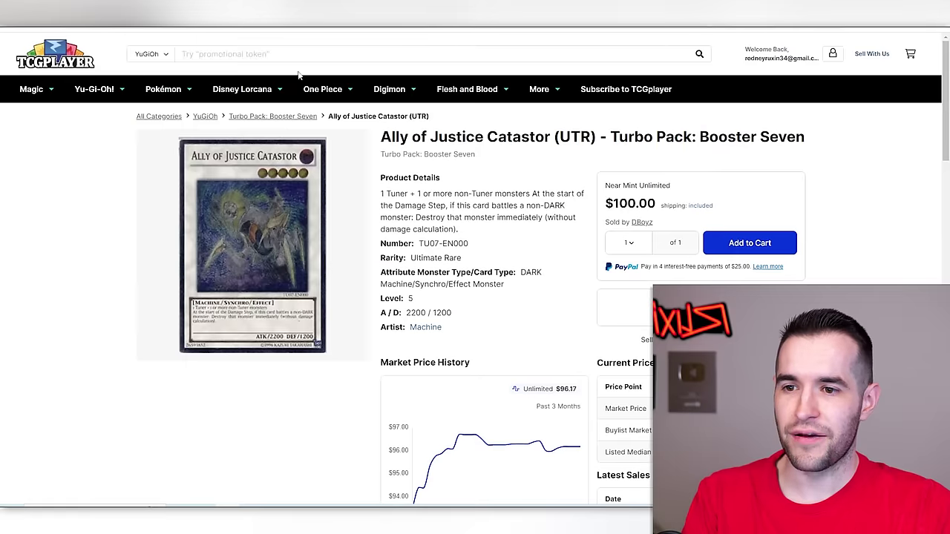
- Check the 2022 Tin of the Pharaoh's Gods Ash Blossom & Joyous Spring listings and enter 35.94 in G28
{"action": "left_click", "coordinate": [303, 56]}
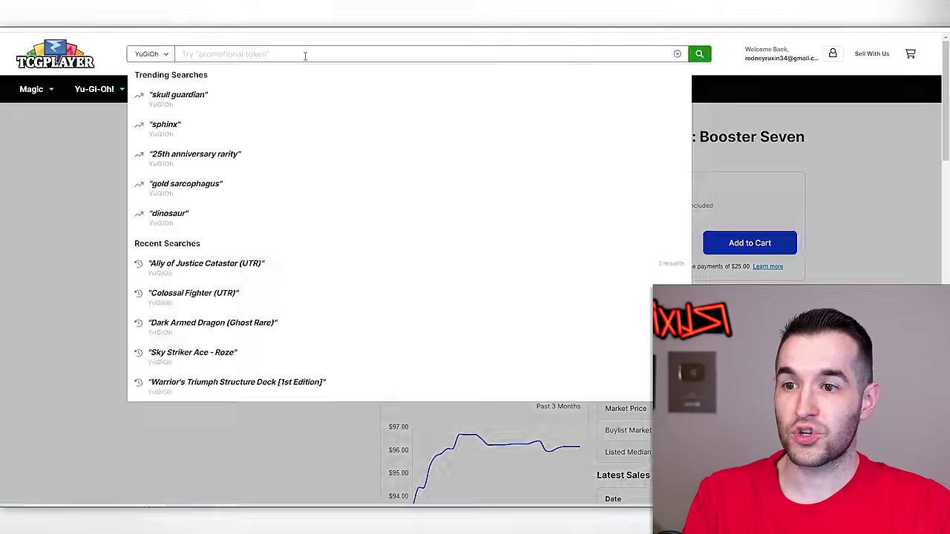
{"action": "type", "text": "ash bvlo"}
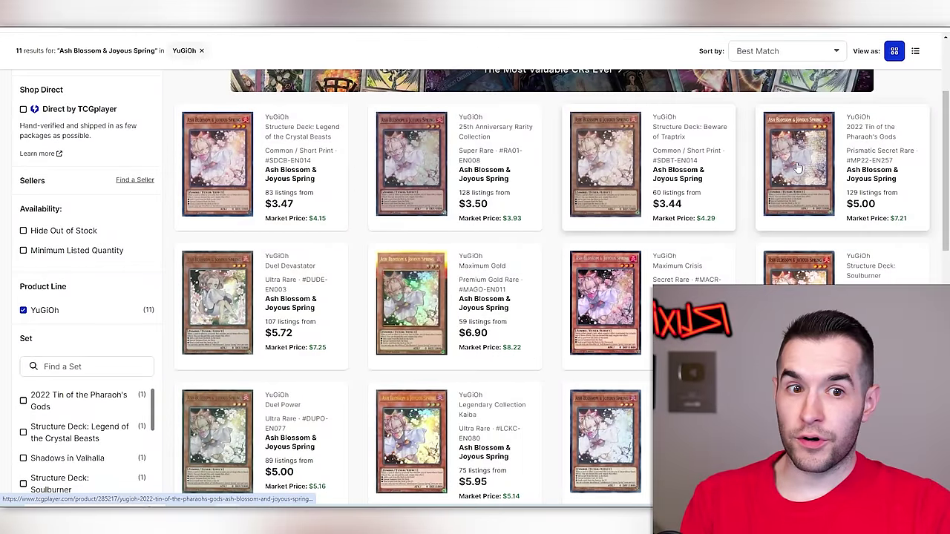
{"action": "left_click", "coordinate": [810, 169]}
{"action": "scroll", "coordinate": [388, 208], "scroll_direction": "down", "scroll_amount": 5}
{"action": "scroll", "coordinate": [392, 206], "scroll_direction": "down", "scroll_amount": 3}
{"action": "scroll", "coordinate": [392, 206], "scroll_direction": "up", "scroll_amount": 4}
{"action": "scroll", "coordinate": [412, 424], "scroll_direction": "down", "scroll_amount": 2}
{"action": "key", "text": "alt+Tab"}
{"action": "type", "text": "35.94"}
{"action": "key", "text": "Return"}
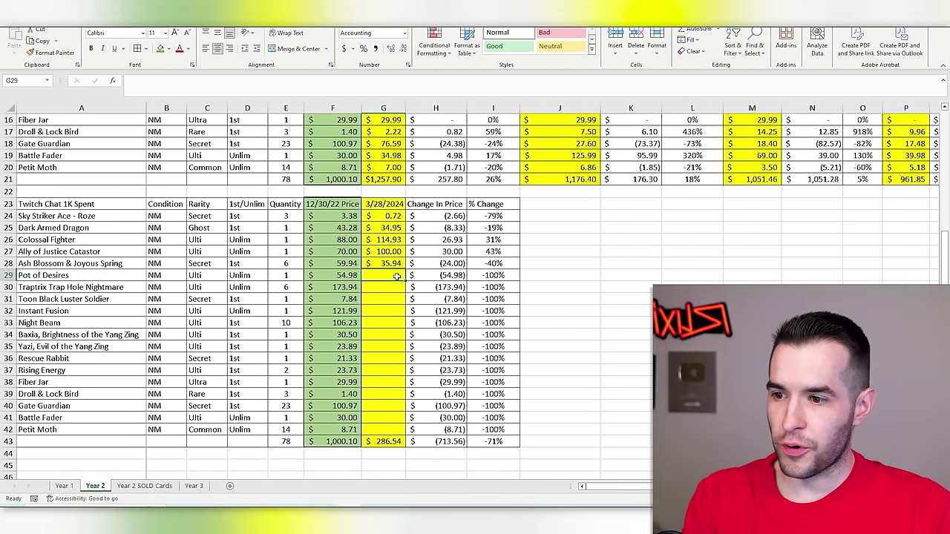
- Check Pot of Desires (UTR) listings and enter 24.26 in G29
{"action": "key", "text": "alt+Tab"}
{"action": "scroll", "coordinate": [331, 271], "scroll_direction": "up", "scroll_amount": 10}
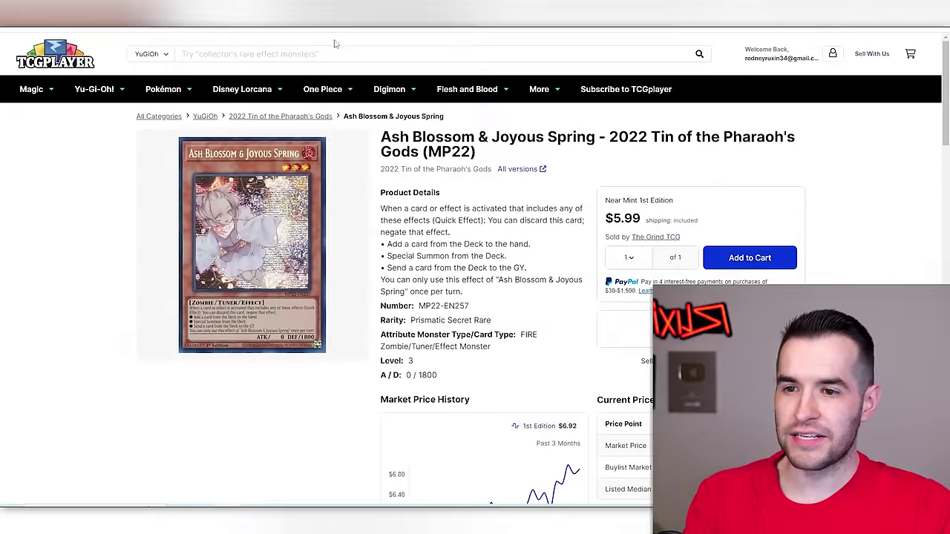
{"action": "left_click", "coordinate": [334, 52]}
{"action": "type", "text": "pot of desires"}
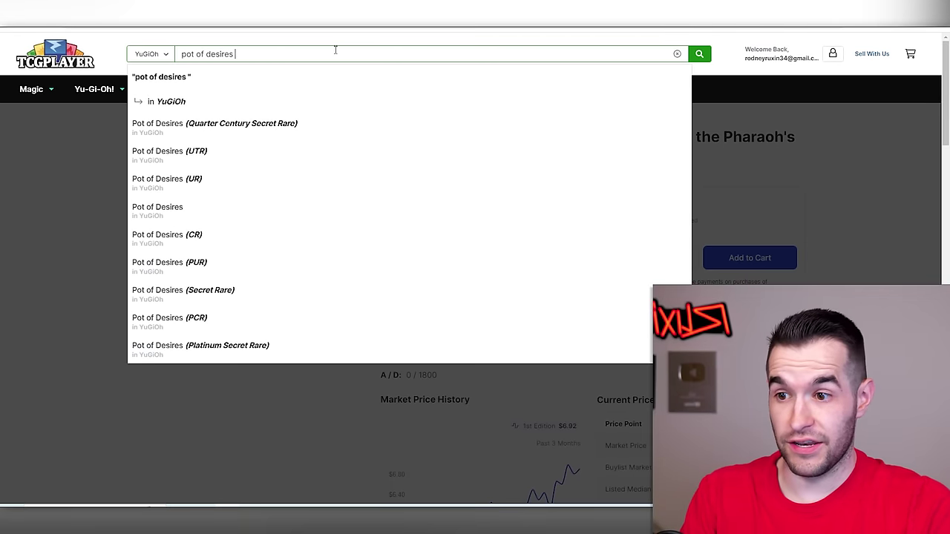
{"action": "left_click", "coordinate": [244, 156]}
{"action": "scroll", "coordinate": [461, 228], "scroll_direction": "down", "scroll_amount": 10}
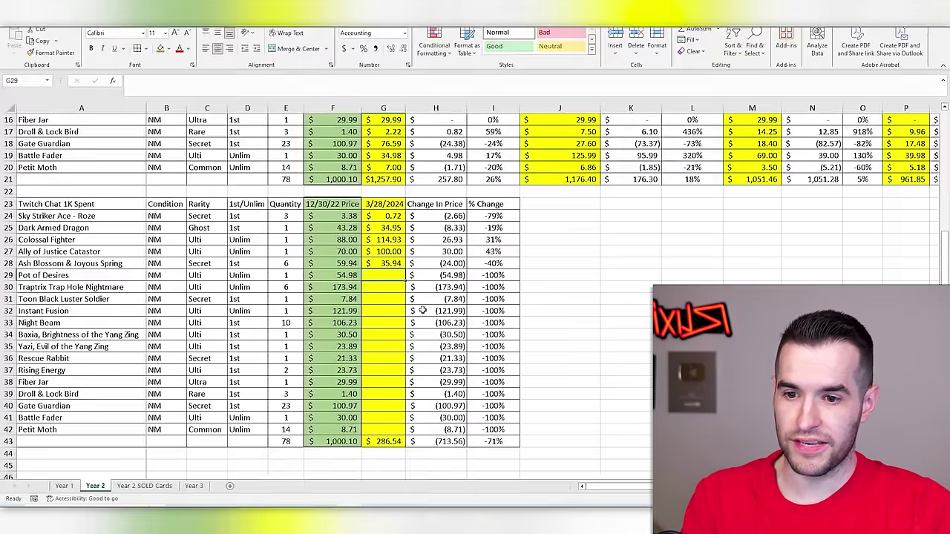
{"action": "type", "text": "24.26"}
{"action": "key", "text": "Return"}
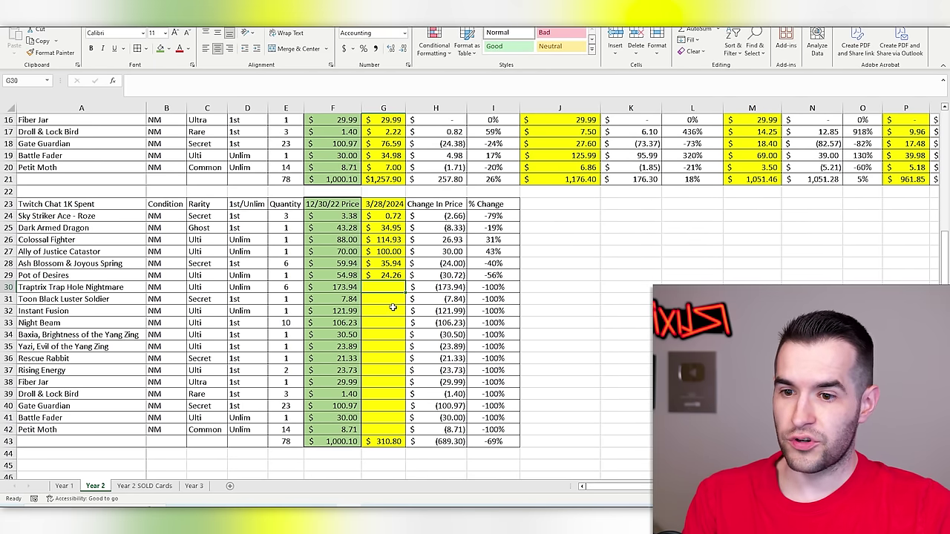
- Enter 292.26 for Traptrix Trap Hole Nightmare in G30 on the Year 2 sheet
{"action": "left_click", "coordinate": [144, 486]}
{"action": "key", "text": "ctrl+Page_Up"}
{"action": "type", "text": "292.26"}
{"action": "key", "text": "Return"}
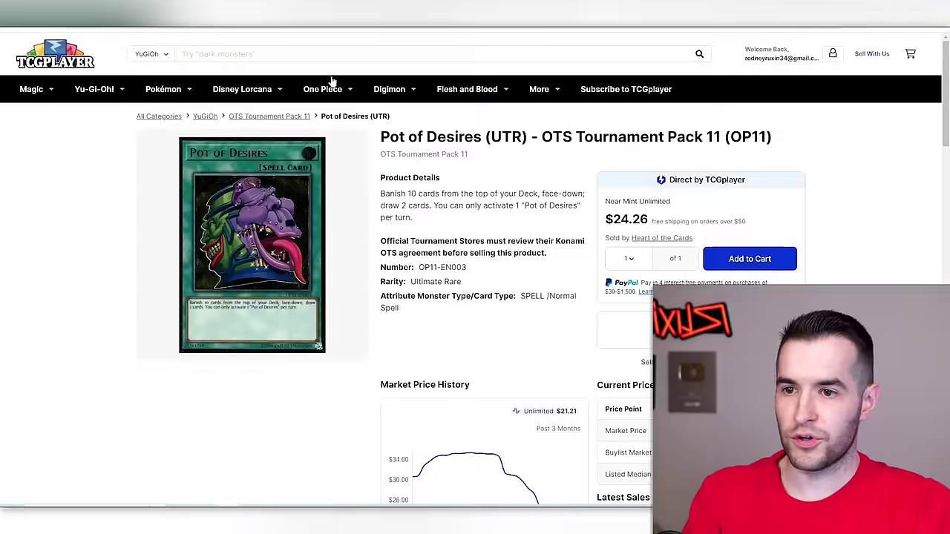
- Record Toon Black Luster Soldier's price in G31, correcting it to 11.16
{"action": "left_click", "coordinate": [329, 58]}
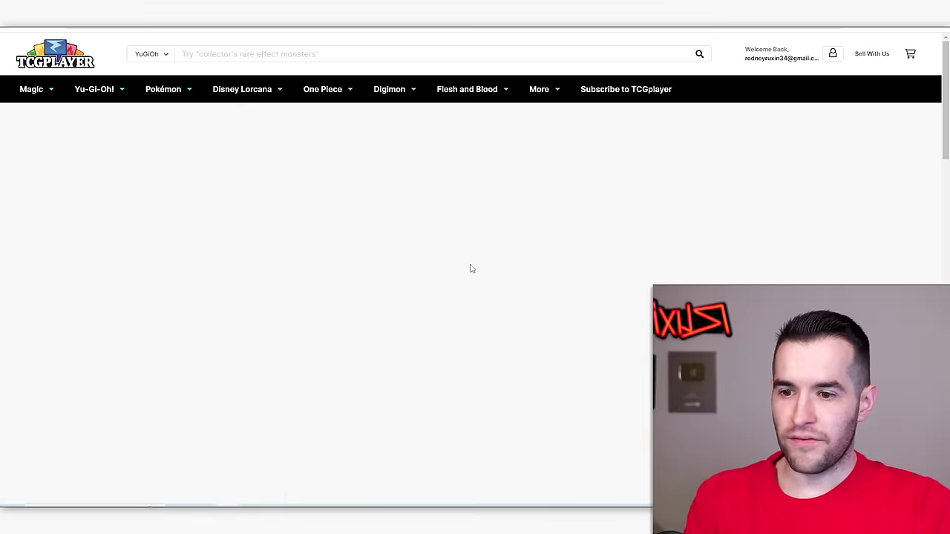
{"action": "scroll", "coordinate": [470, 274], "scroll_direction": "down", "scroll_amount": 10}
{"action": "scroll", "coordinate": [470, 280], "scroll_direction": "down", "scroll_amount": 2}
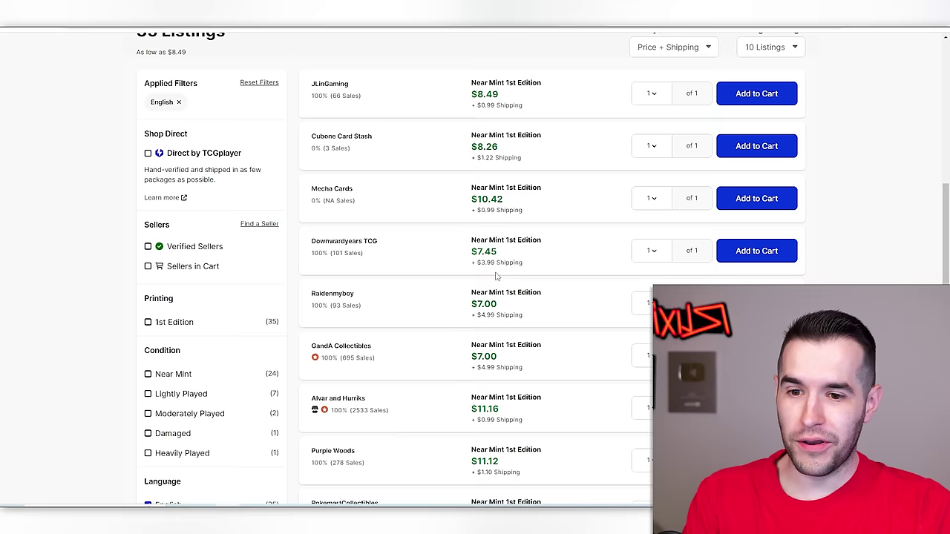
{"action": "scroll", "coordinate": [178, 63], "scroll_direction": "down", "scroll_amount": 1}
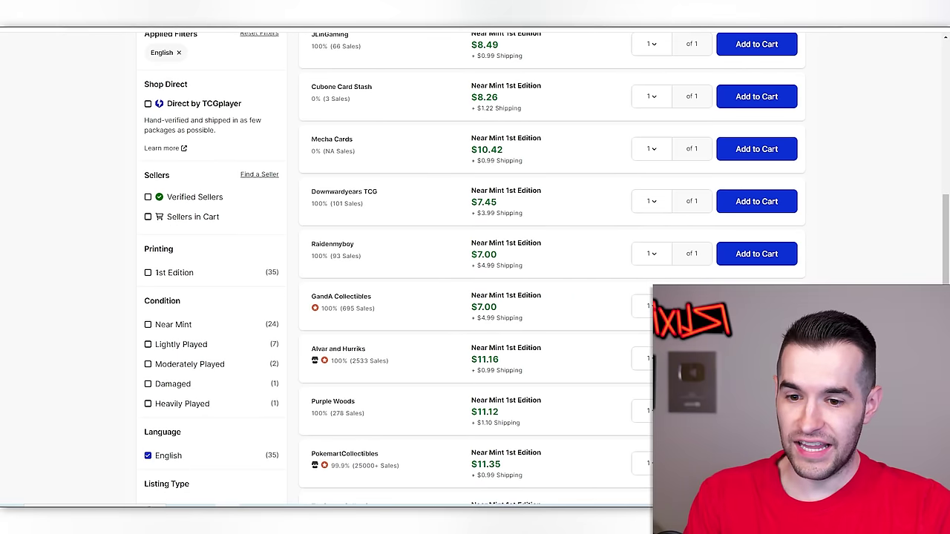
{"action": "key", "text": "alt+Tab"}
{"action": "type", "text": "11."}
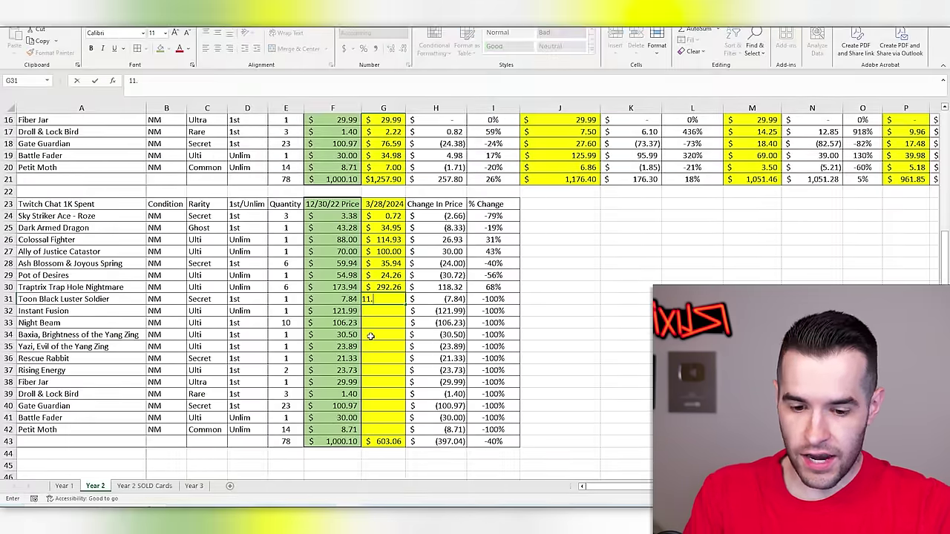
{"action": "type", "text": "1"}
{"action": "key", "text": "Return"}
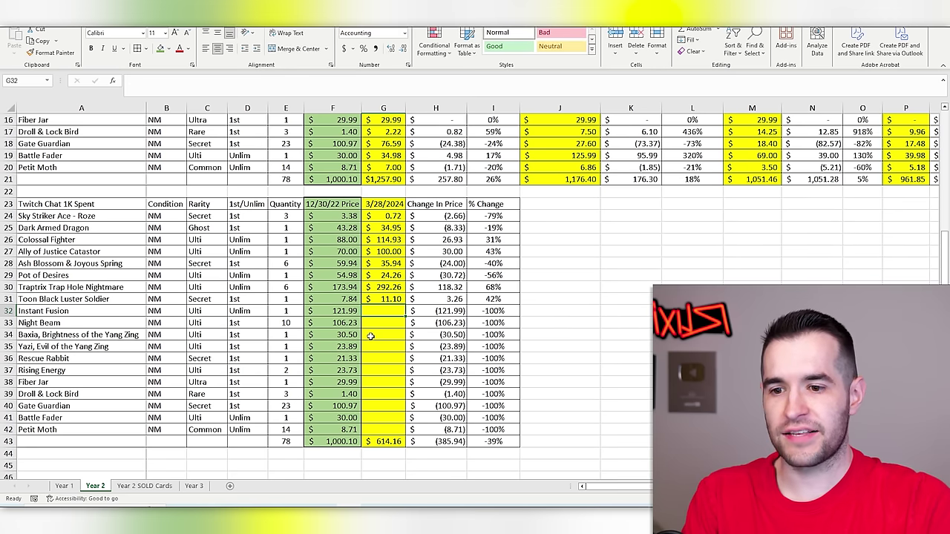
{"action": "double_click", "coordinate": [396, 297]}
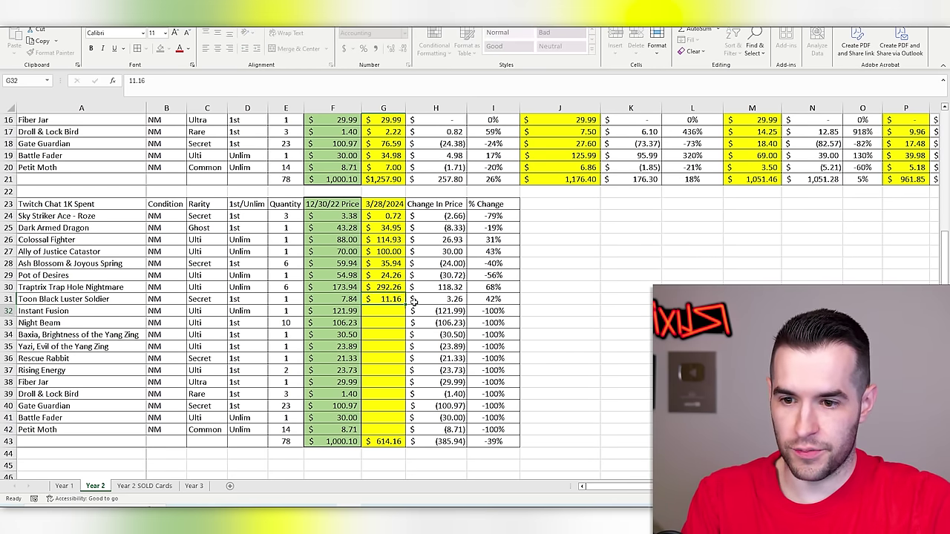
{"action": "type", "text": "6"}
{"action": "key", "text": "Return"}
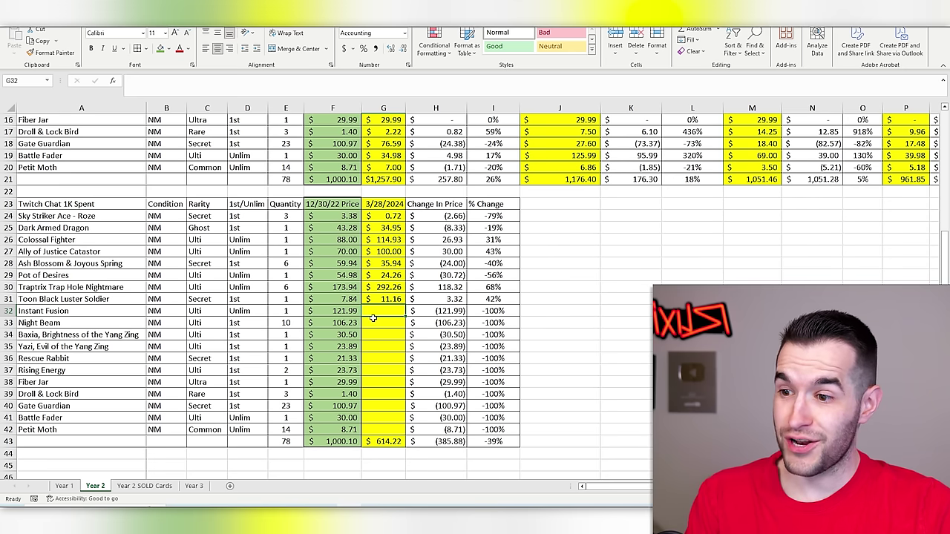
- Check Near Mint Instant Fusion (UTR) listings and enter 129.98 in G32
{"action": "key", "text": "alt+Tab"}
{"action": "scroll", "coordinate": [356, 223], "scroll_direction": "up", "scroll_amount": 10}
{"action": "left_click", "coordinate": [358, 46]}
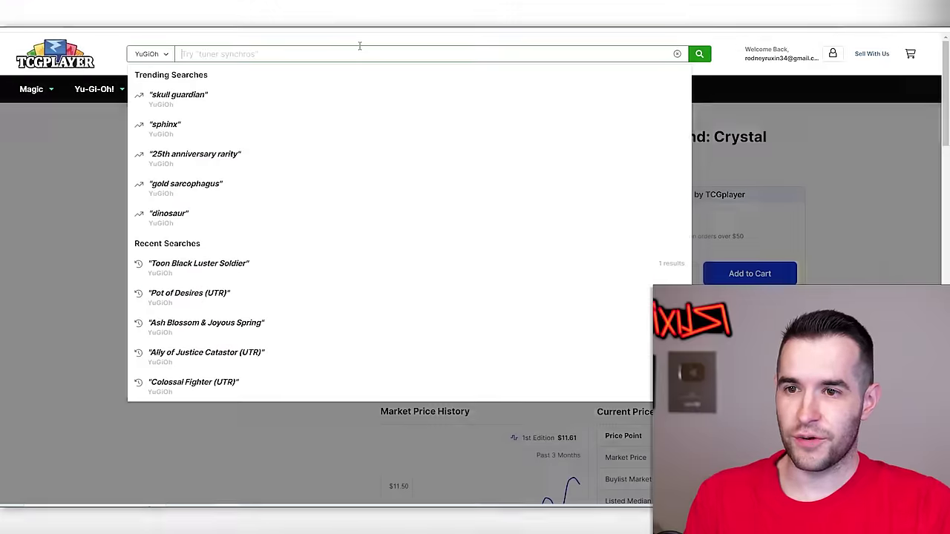
{"action": "type", "text": "Instant fusi"}
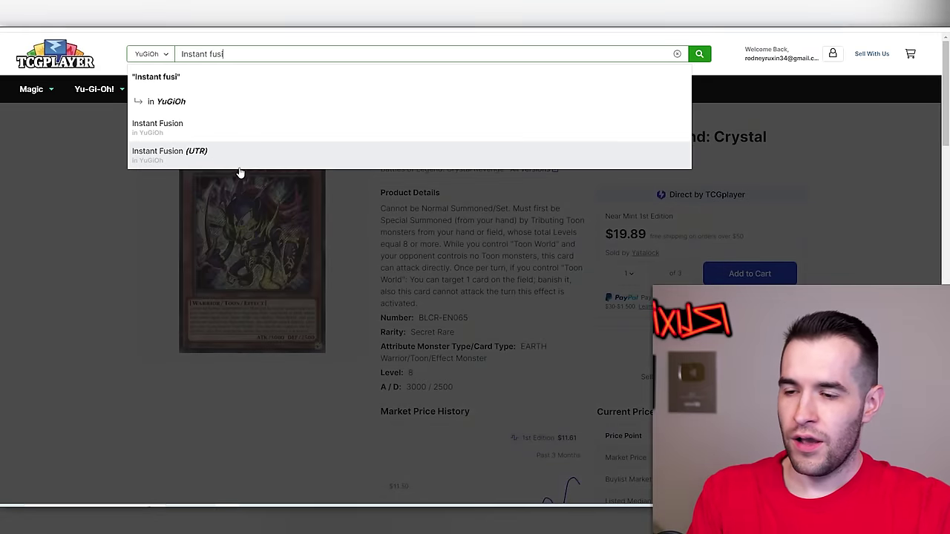
{"action": "left_click", "coordinate": [244, 156]}
{"action": "scroll", "coordinate": [455, 232], "scroll_direction": "down", "scroll_amount": 10}
{"action": "scroll", "coordinate": [461, 248], "scroll_direction": "up", "scroll_amount": 3}
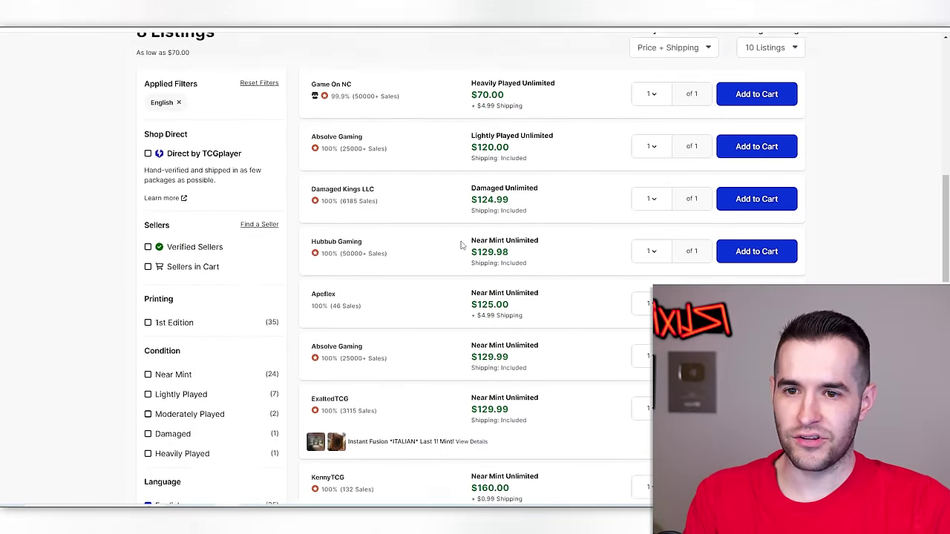
{"action": "left_click", "coordinate": [152, 424]}
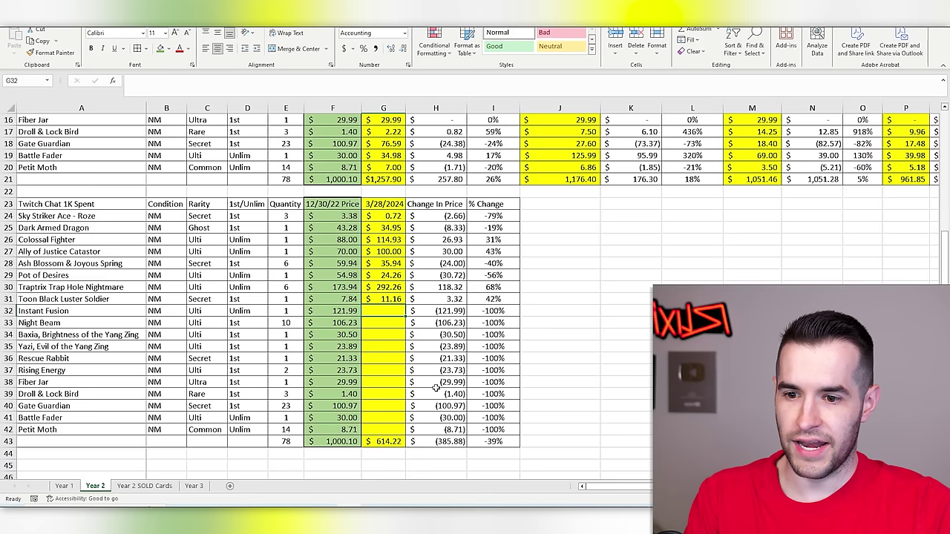
{"action": "type", "text": "129.98"}
{"action": "key", "text": "Return"}
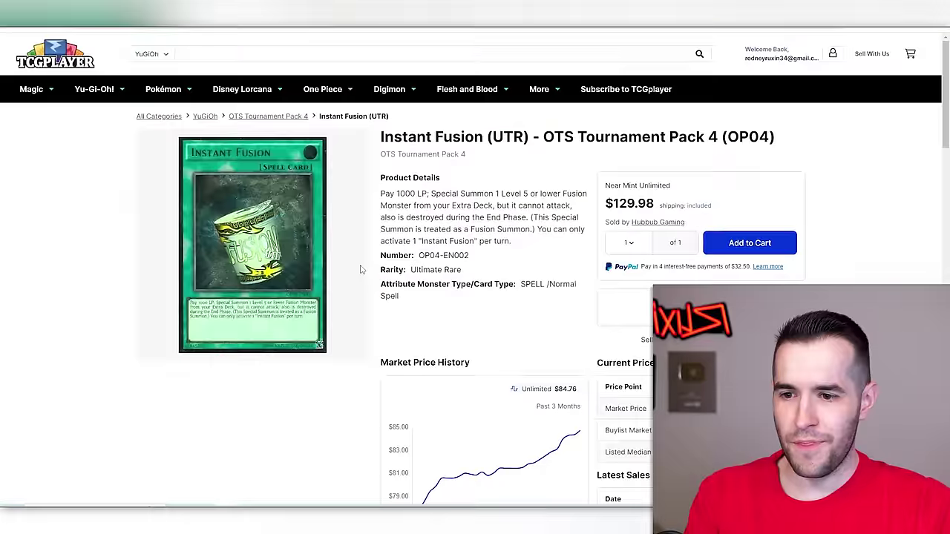
- Filter Night Beam (UTR) listings to Near Mint 1st Edition and record its price in G33
{"action": "left_click", "coordinate": [371, 53]}
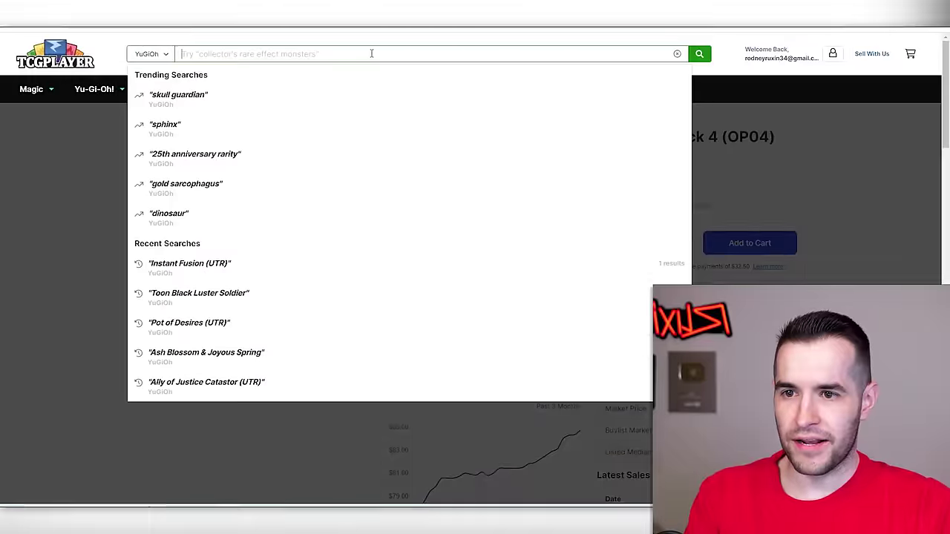
{"action": "type", "text": "night beam"}
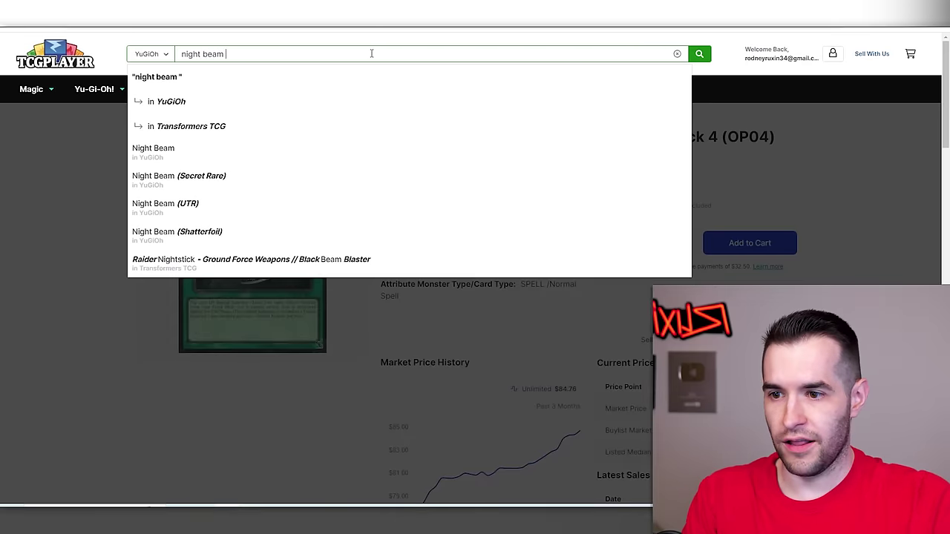
{"action": "type", "text": " (utr)"}
{"action": "left_click", "coordinate": [290, 142]}
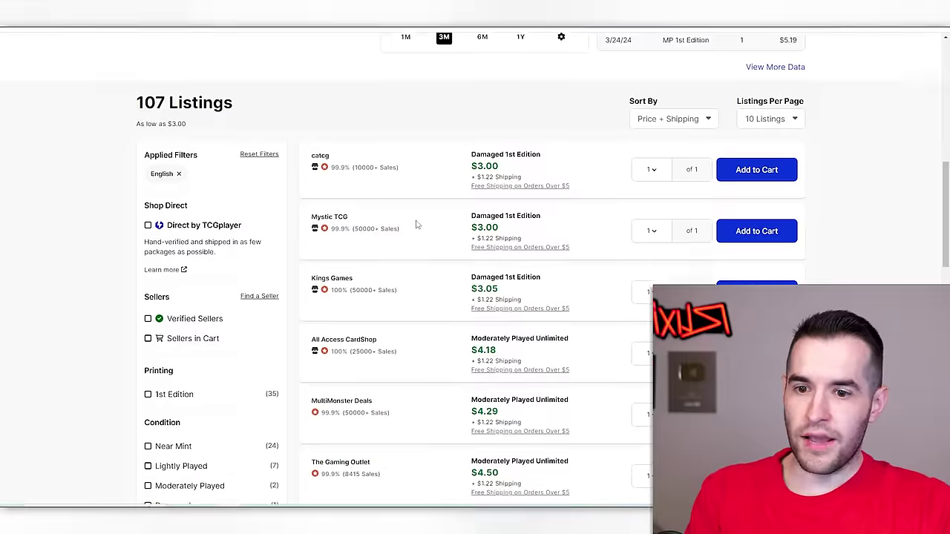
{"action": "scroll", "coordinate": [416, 224], "scroll_direction": "down", "scroll_amount": 2}
{"action": "left_click", "coordinate": [149, 295]}
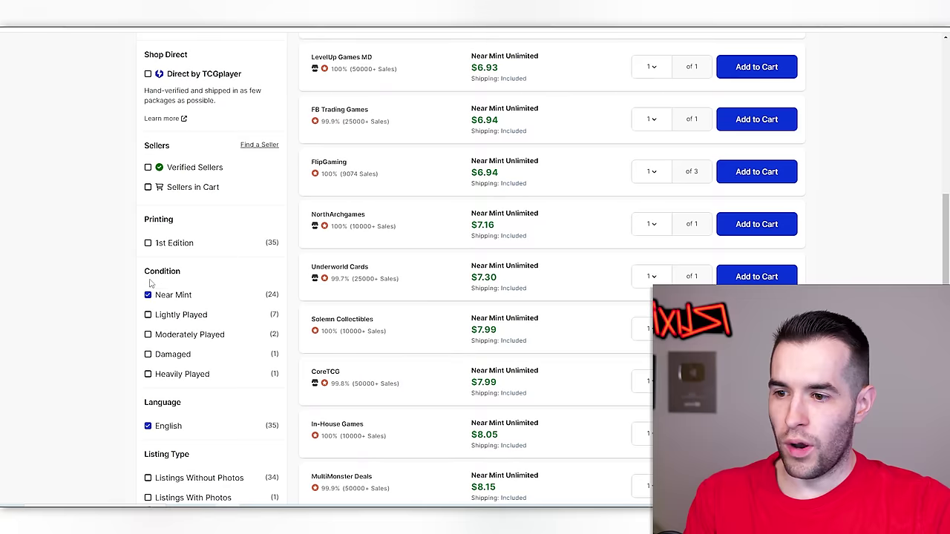
{"action": "left_click", "coordinate": [149, 244]}
{"action": "scroll", "coordinate": [483, 220], "scroll_direction": "up", "scroll_amount": 3}
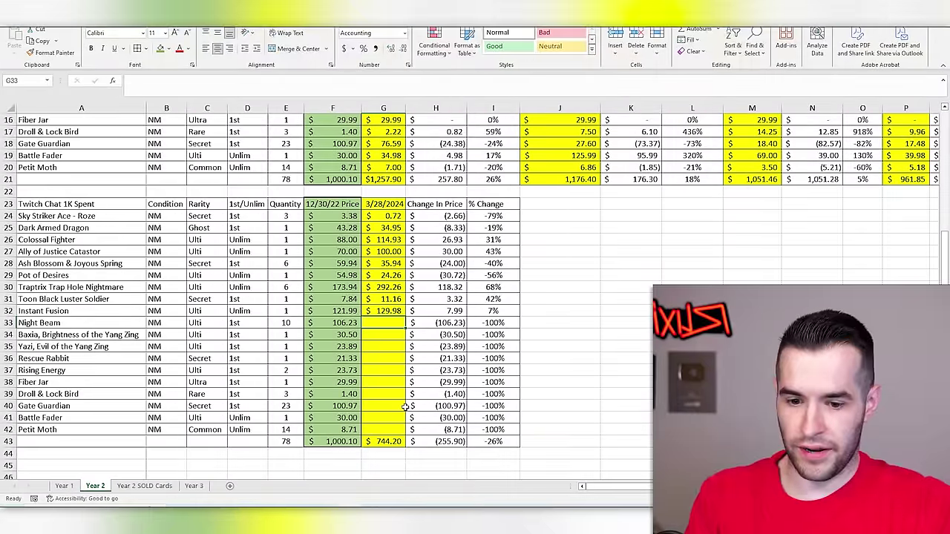
{"action": "type", "text": "=10.94"}
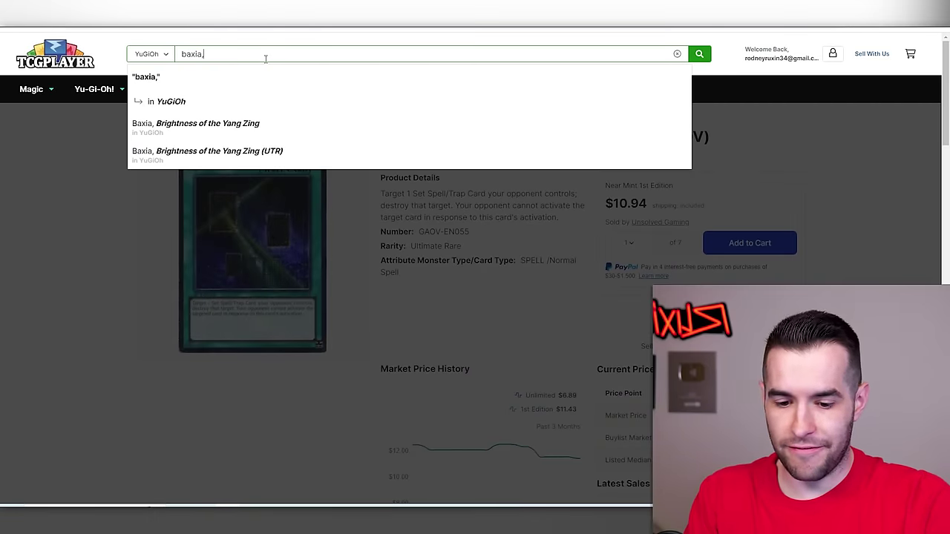
- Filter Baxia, Brightness of the Yang Zing (UTR) to 1st Edition Near Mint and enter 17.99
{"action": "left_click", "coordinate": [299, 157]}
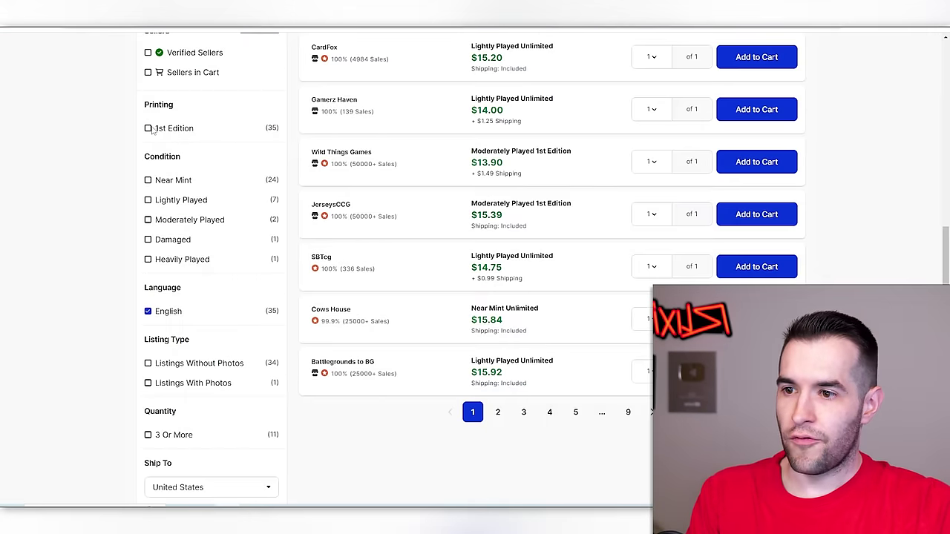
{"action": "left_click", "coordinate": [149, 128]}
{"action": "left_click", "coordinate": [149, 181]}
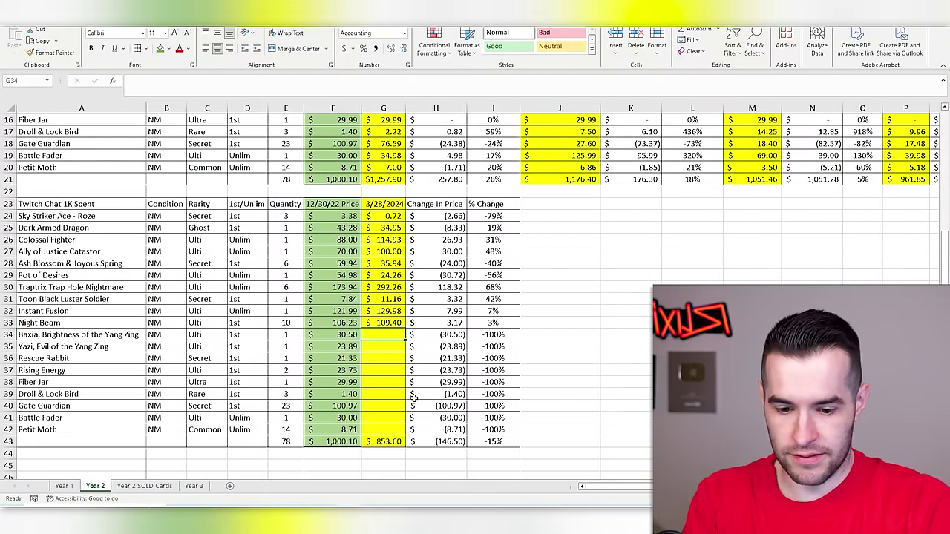
{"action": "type", "text": "1"}
{"action": "key", "text": "Return"}
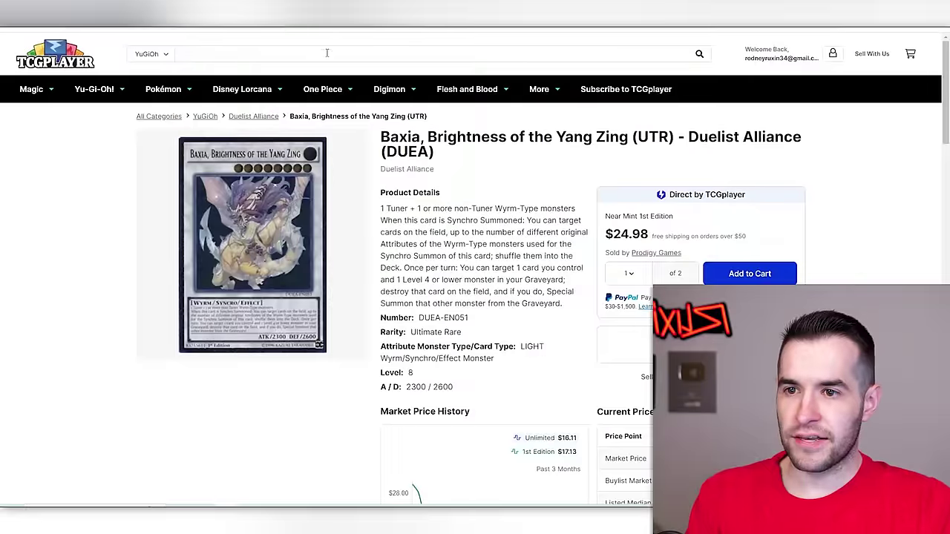
- Open Yazi, Evil of the Yang Zing (UTR) and show only Near Mint listings
{"action": "left_click", "coordinate": [321, 58]}
{"action": "type", "text": "yazi "}
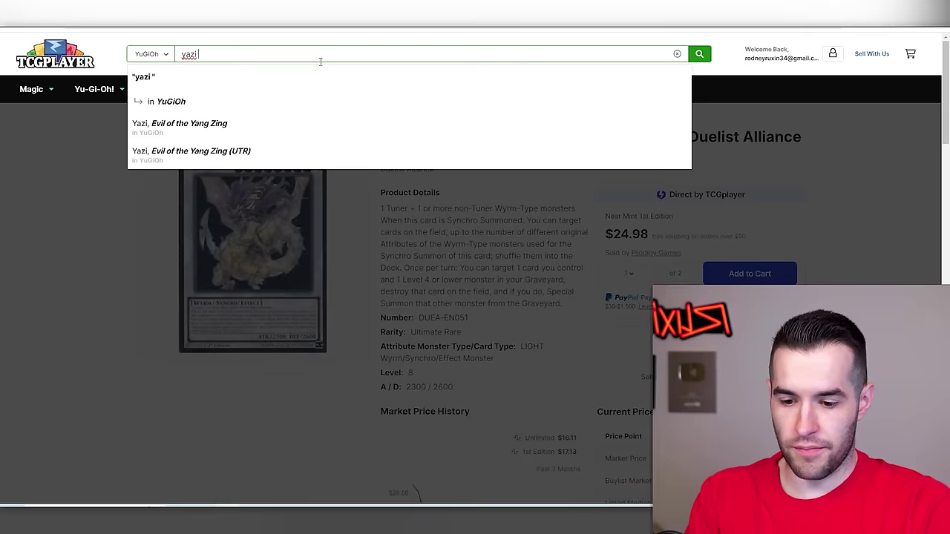
{"action": "type", "text": "evil"}
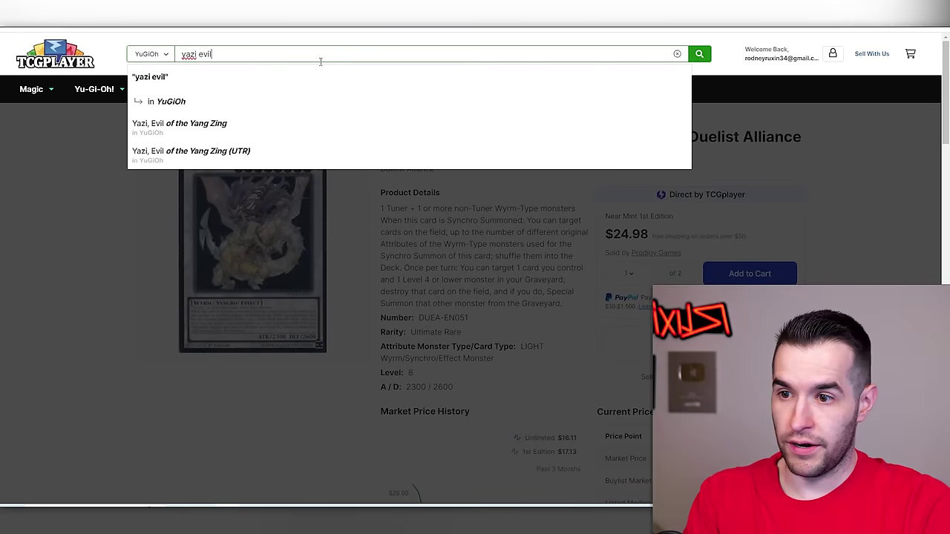
{"action": "left_click", "coordinate": [293, 158]}
{"action": "scroll", "coordinate": [454, 223], "scroll_direction": "down", "scroll_amount": 12}
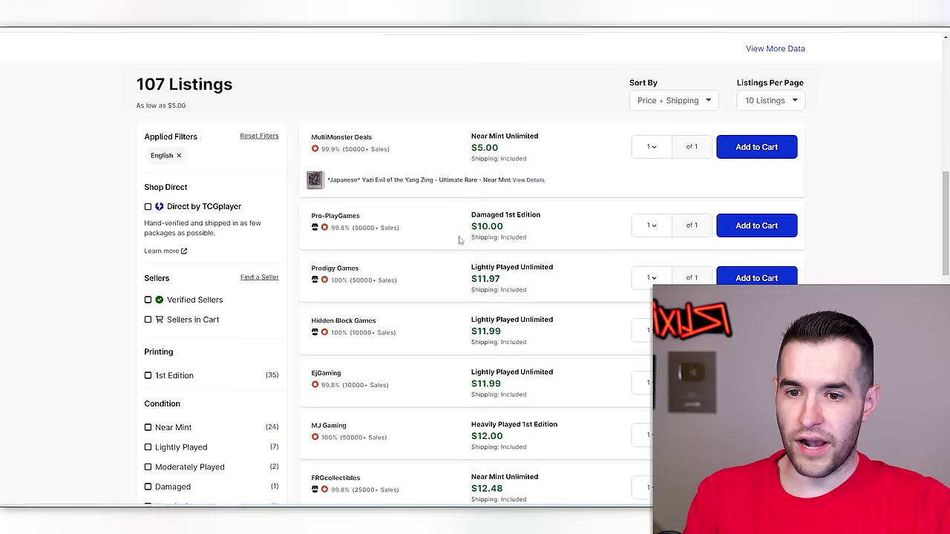
{"action": "left_click", "coordinate": [148, 379]}
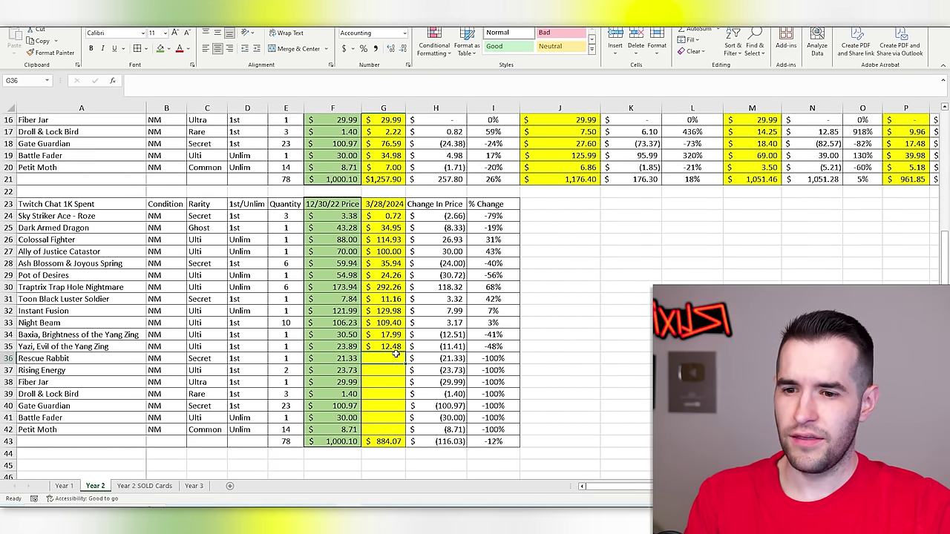
- Search TCGplayer for Rescue Rabbit 1st edition after opening the Rescue Rabbit (CR) page
{"action": "key", "text": "alt+Tab"}
{"action": "scroll", "coordinate": [329, 223], "scroll_direction": "up", "scroll_amount": 12}
{"action": "left_click", "coordinate": [329, 53]}
{"action": "type", "text": "rescue"}
{"action": "key", "text": "BackSpace"}
{"action": "type", "text": "e rabbit"}
{"action": "left_click", "coordinate": [266, 154]}
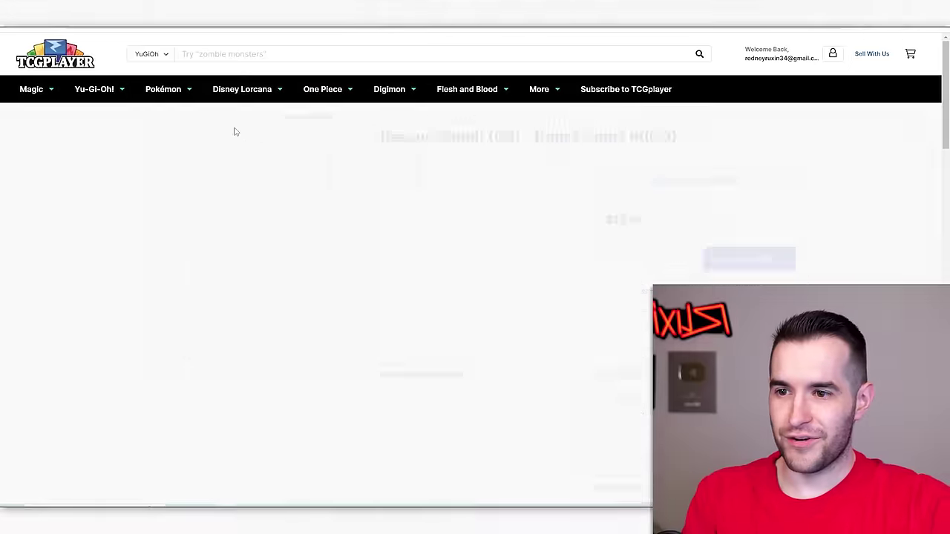
{"action": "left_click", "coordinate": [274, 52]}
{"action": "type", "text": "rescue "}
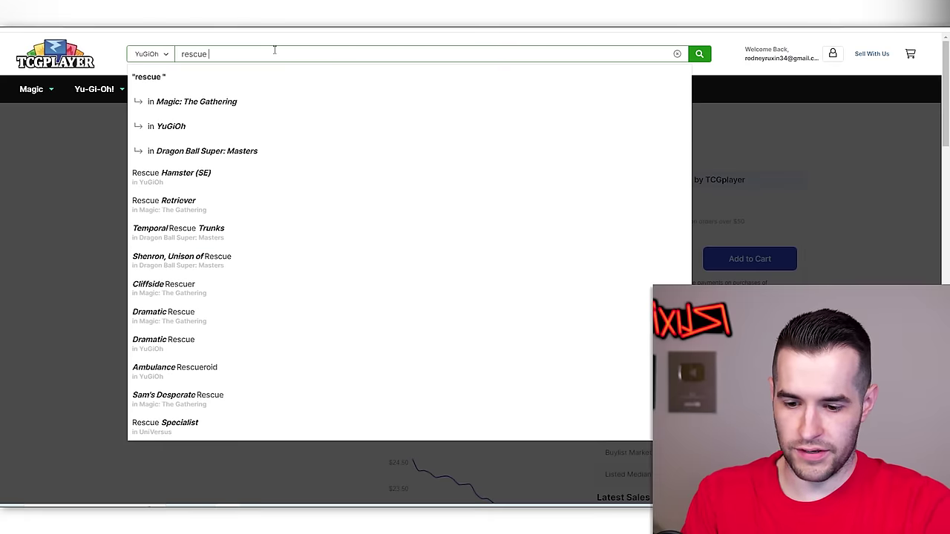
{"action": "type", "text": "rabbit 1st edition"}
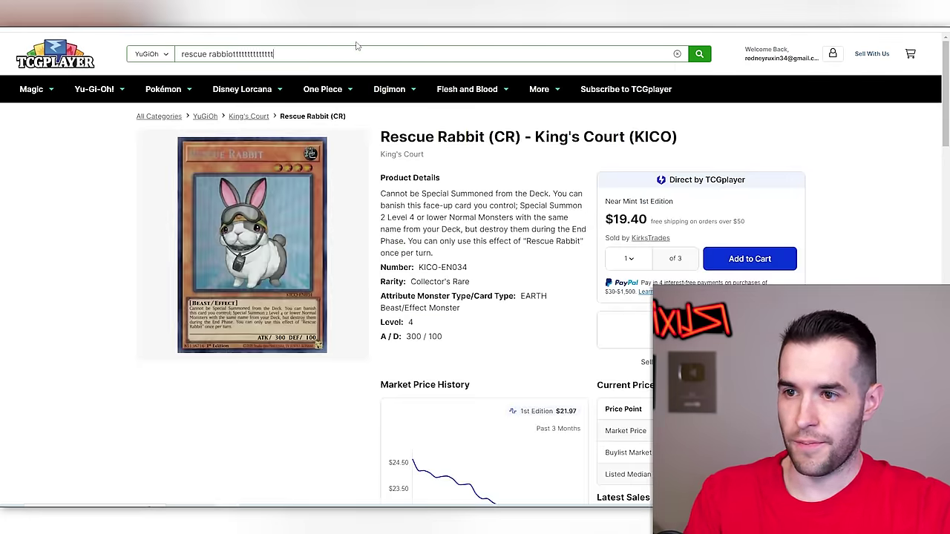
- Filter Rescue Rabbit listings to Near Mint 1st Edition and enter 15.94
{"action": "scroll", "coordinate": [416, 233], "scroll_direction": "down", "scroll_amount": 5}
{"action": "scroll", "coordinate": [416, 233], "scroll_direction": "down", "scroll_amount": 5}
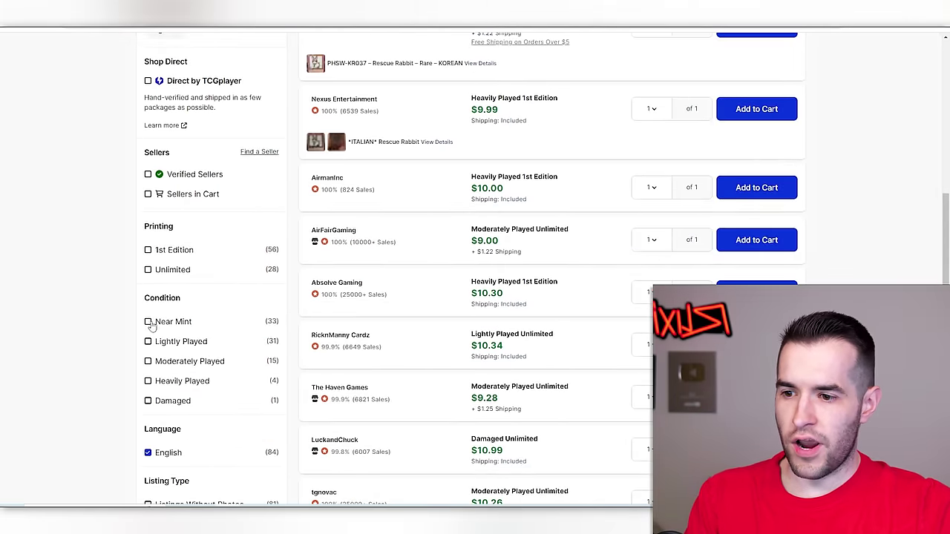
{"action": "left_click", "coordinate": [150, 323]}
{"action": "scroll", "coordinate": [141, 327], "scroll_direction": "down", "scroll_amount": 7}
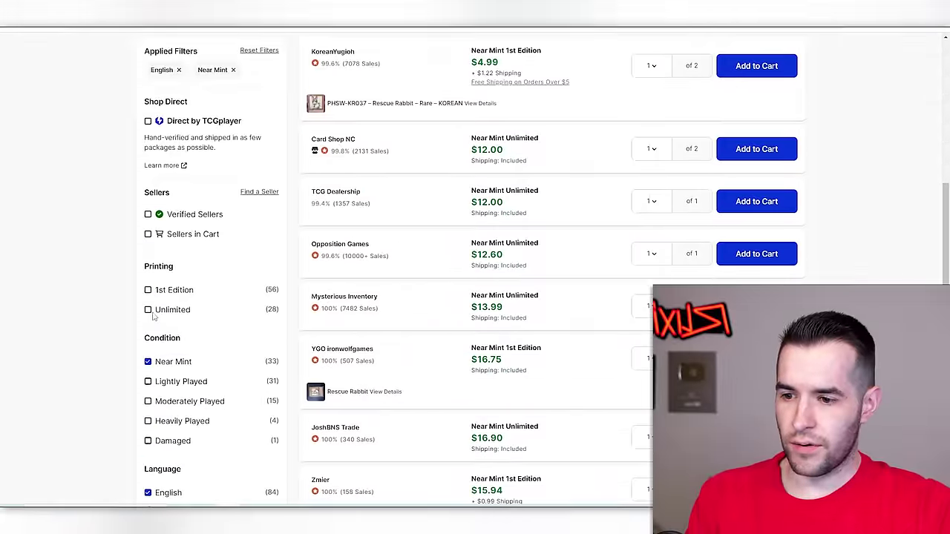
{"action": "left_click", "coordinate": [148, 291]}
{"action": "scroll", "coordinate": [187, 267], "scroll_direction": "down", "scroll_amount": 8}
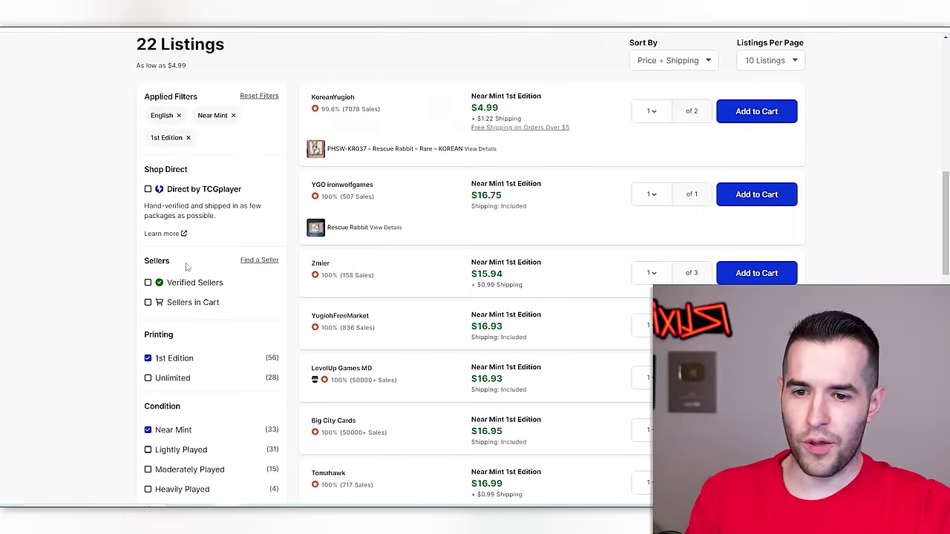
{"action": "scroll", "coordinate": [351, 262], "scroll_direction": "down", "scroll_amount": 2}
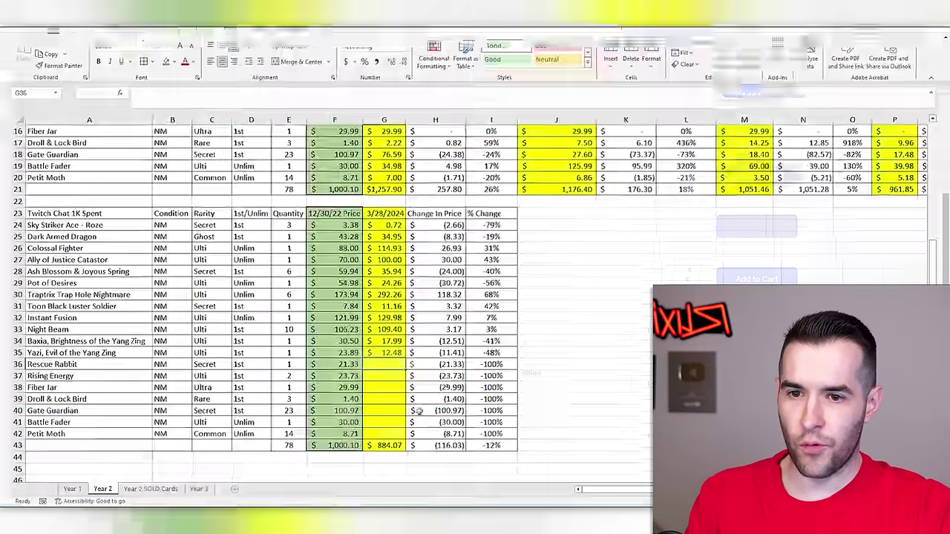
{"action": "key", "text": "alt+Tab"}
{"action": "type", "text": "15.94"}
{"action": "key", "text": "Return"}
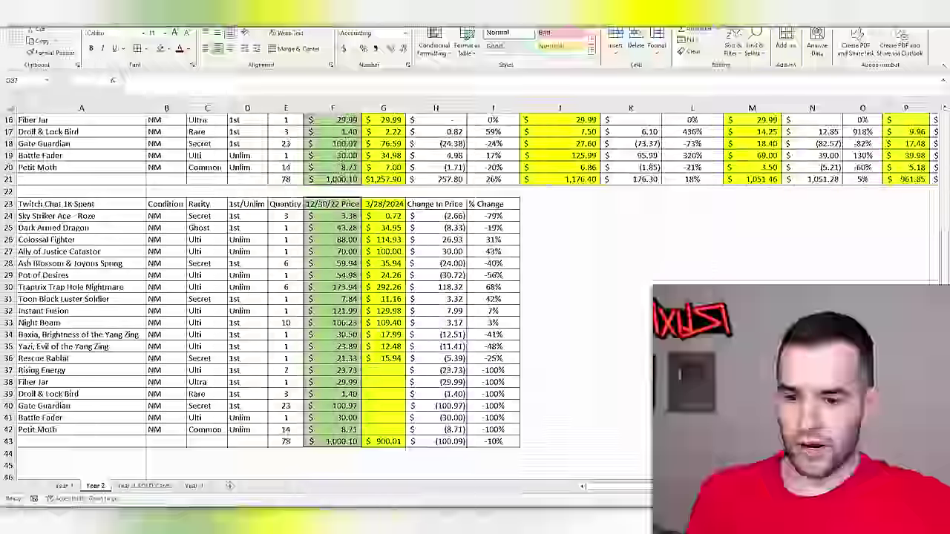
- Enter 5.98 for Rising Energy (UTR) from 1st Edition Near Mint listings, then Fiber Jar's 29.99
{"action": "key", "text": "alt+Tab"}
{"action": "scroll", "coordinate": [350, 339], "scroll_direction": "up", "scroll_amount": 3}
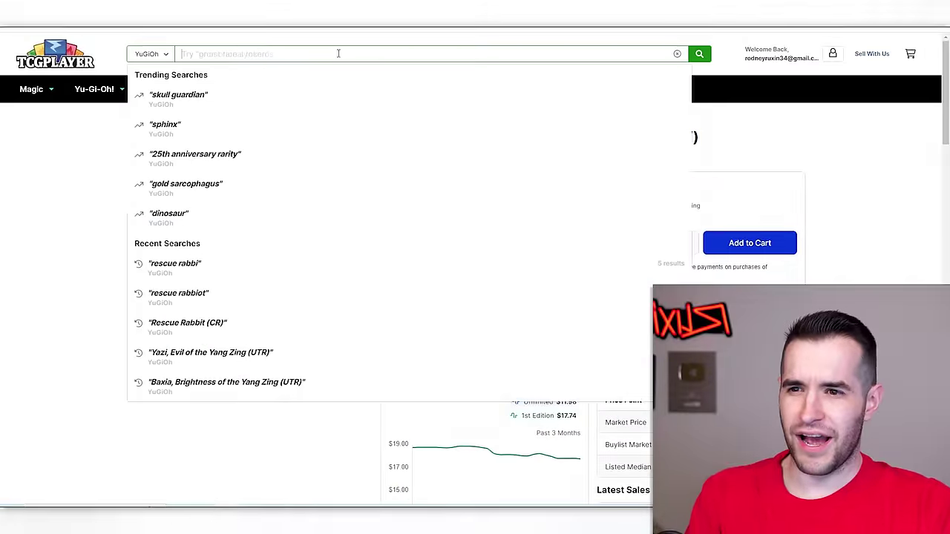
{"action": "type", "text": "rising energy"}
{"action": "left_click", "coordinate": [235, 211]}
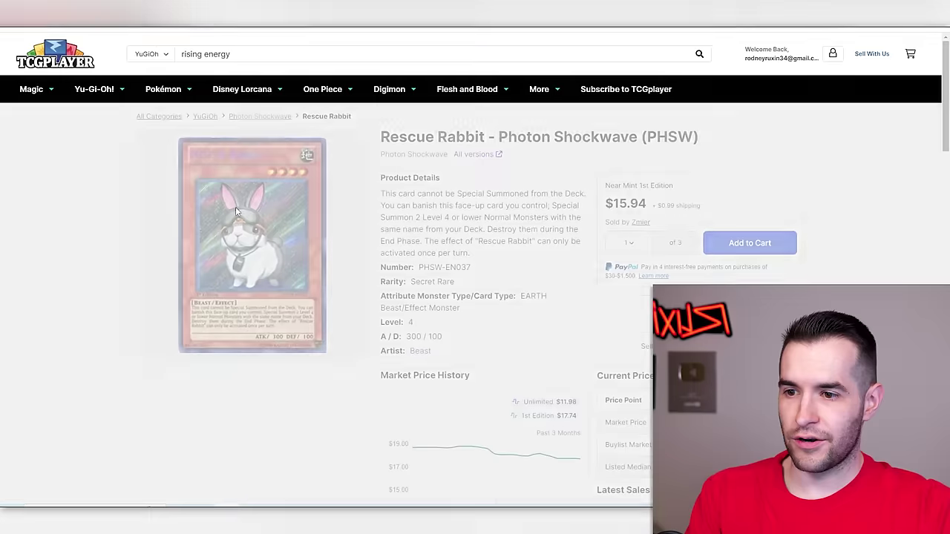
{"action": "scroll", "coordinate": [222, 334], "scroll_direction": "down", "scroll_amount": 10}
{"action": "left_click", "coordinate": [149, 361]}
{"action": "left_click", "coordinate": [148, 410]}
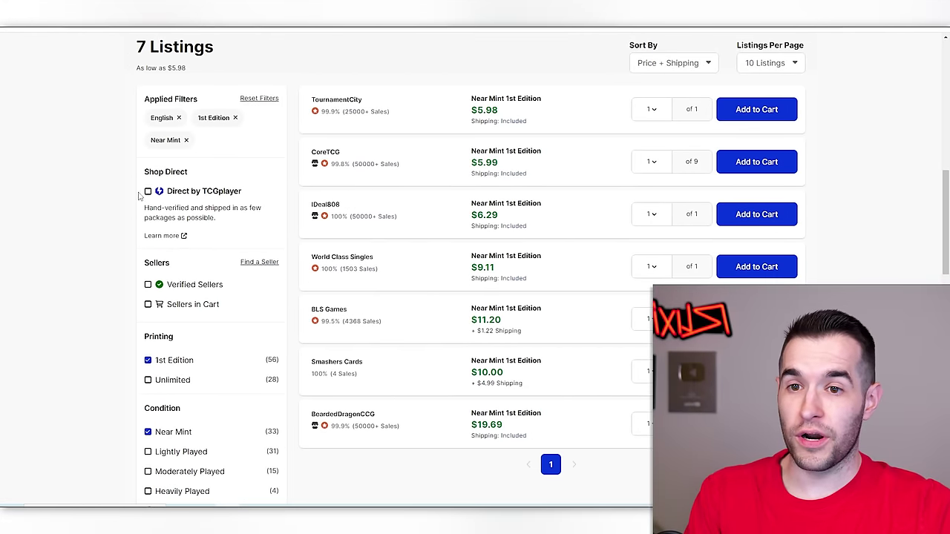
{"action": "key", "text": "alt+Tab"}
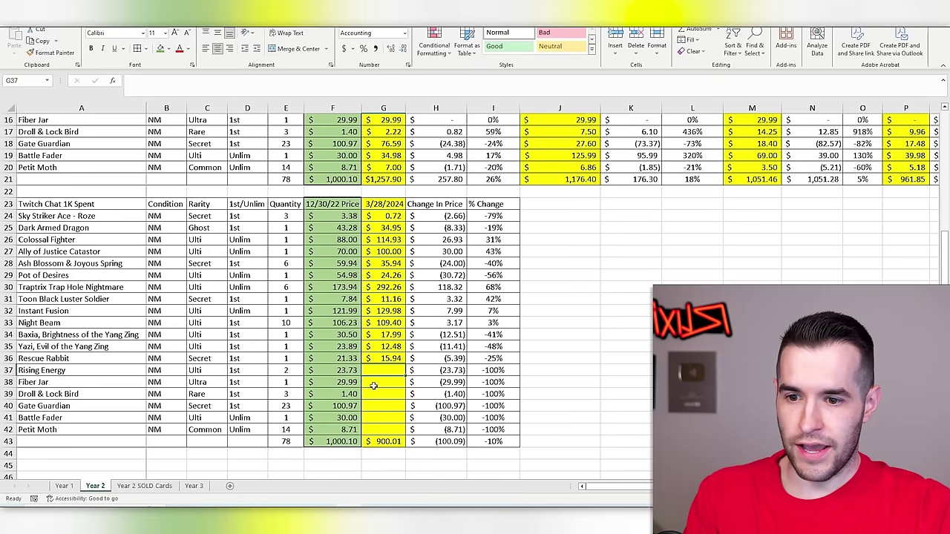
{"action": "type", "text": "5.98"}
{"action": "key", "text": "Return"}
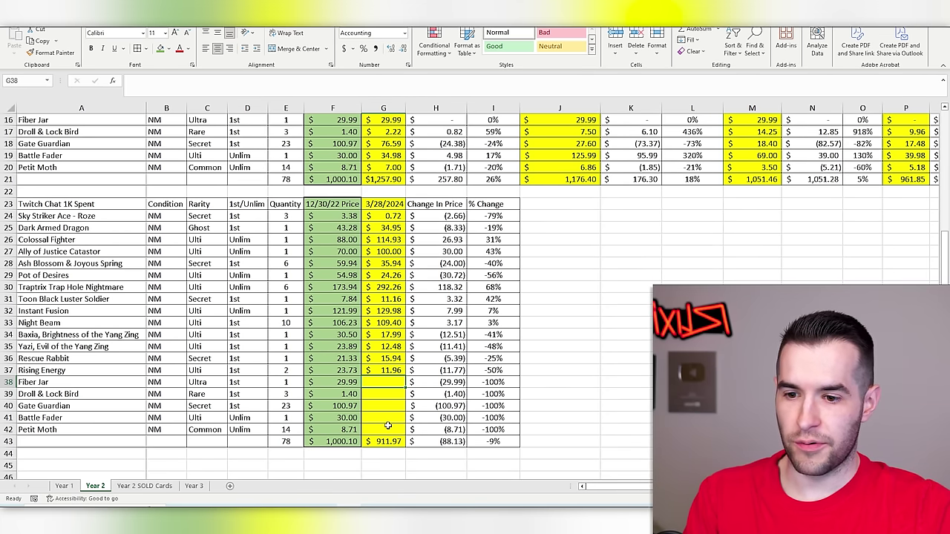
{"action": "type", "text": "29.99"}
{"action": "key", "text": "Return"}
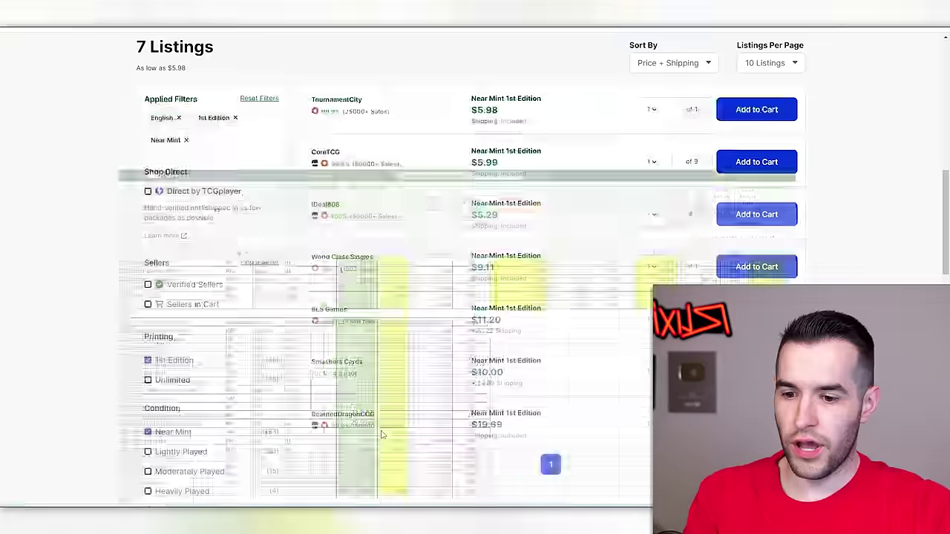
- Look up the Tactical Masters Droll & Lock Bird listing on TCGplayer
{"action": "scroll", "coordinate": [387, 222], "scroll_direction": "up", "scroll_amount": 10}
{"action": "left_click", "coordinate": [387, 55]}
{"action": "type", "text": "droll"}
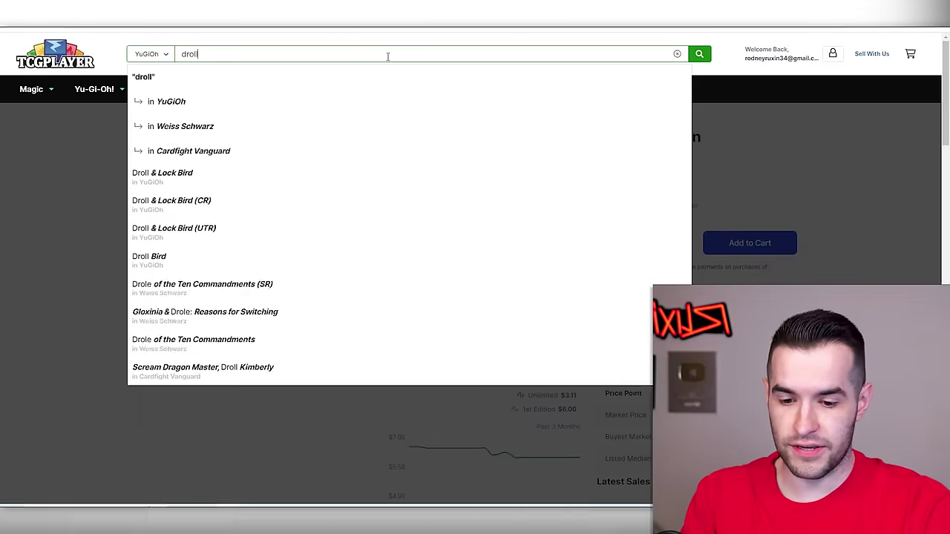
{"action": "left_click", "coordinate": [376, 176]}
{"action": "scroll", "coordinate": [375, 215], "scroll_direction": "down", "scroll_amount": 1}
{"action": "left_click", "coordinate": [423, 211]}
{"action": "scroll", "coordinate": [431, 230], "scroll_direction": "down", "scroll_amount": 10}
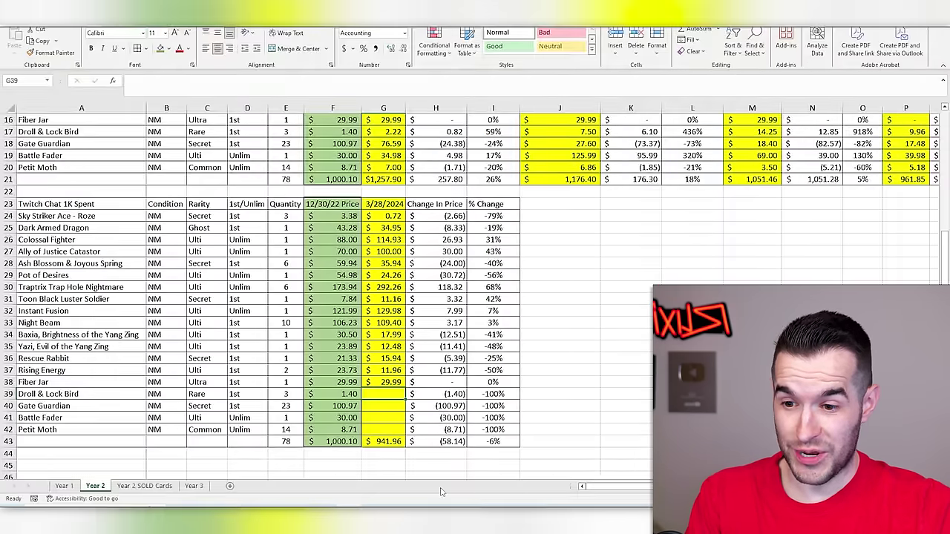
- Enter =E39*4 in G39 so Droll & Lock Bird shows 12.00, leaving its original 1.4 price unchanged
{"action": "type", "text": "="}
{"action": "key", "text": "Left"}
{"action": "key", "text": "Left"}
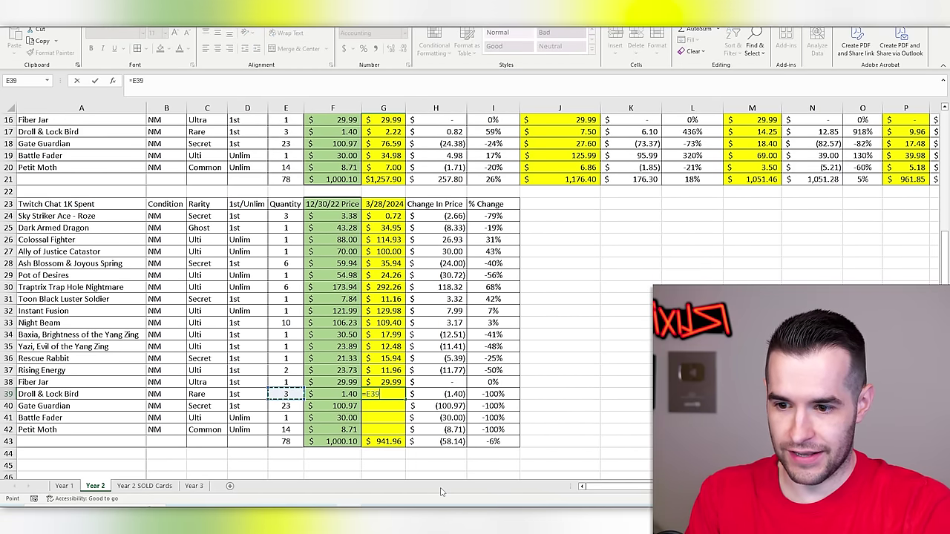
{"action": "type", "text": "*4"}
{"action": "key", "text": "Return"}
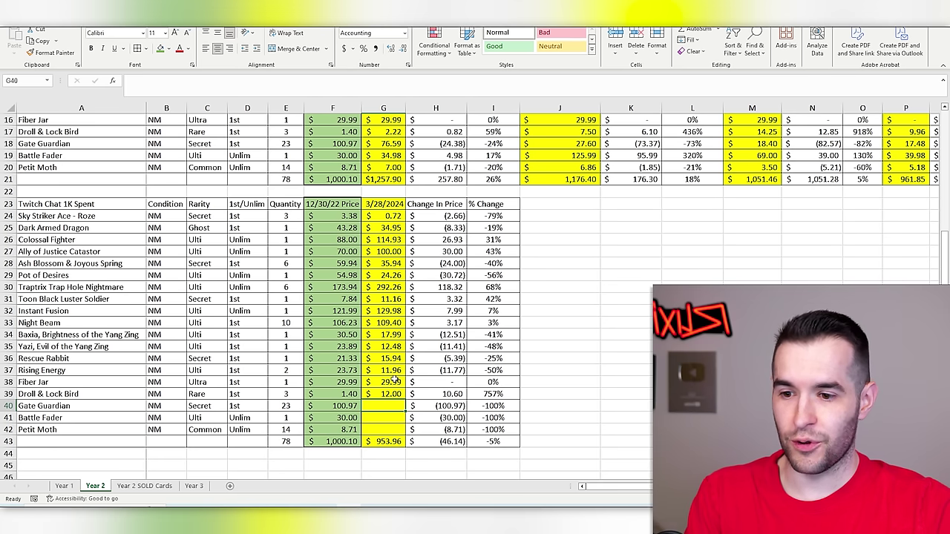
{"action": "double_click", "coordinate": [336, 394]}
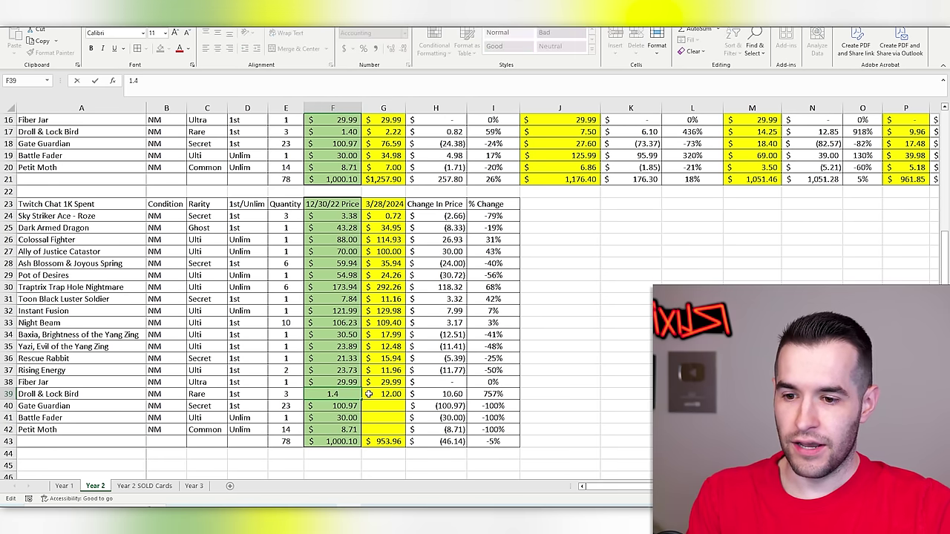
{"action": "key", "text": "Return"}
{"action": "left_click", "coordinate": [389, 403]}
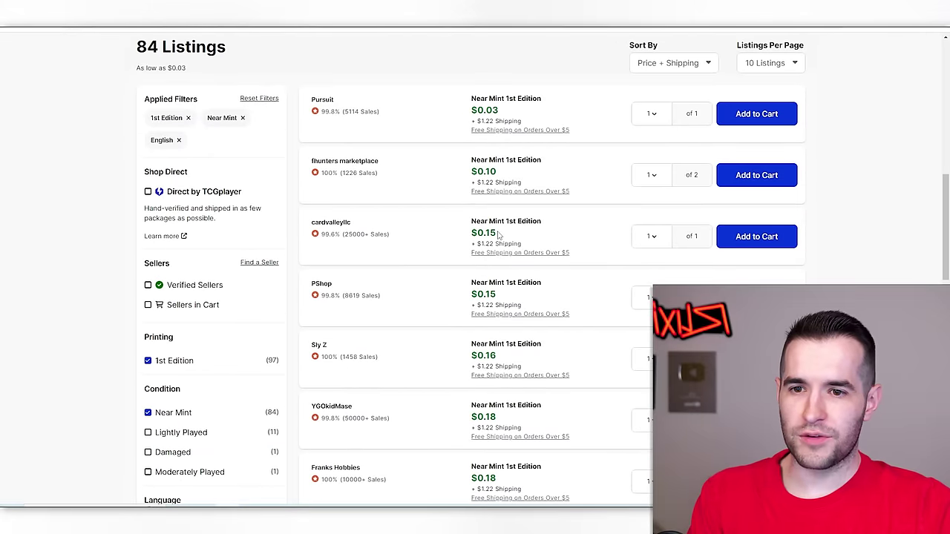
- Enter Gate Guardian's quantity-times-price formula in G40 (0.69) and check its percent change
{"action": "scroll", "coordinate": [546, 202], "scroll_direction": "up", "scroll_amount": 1}
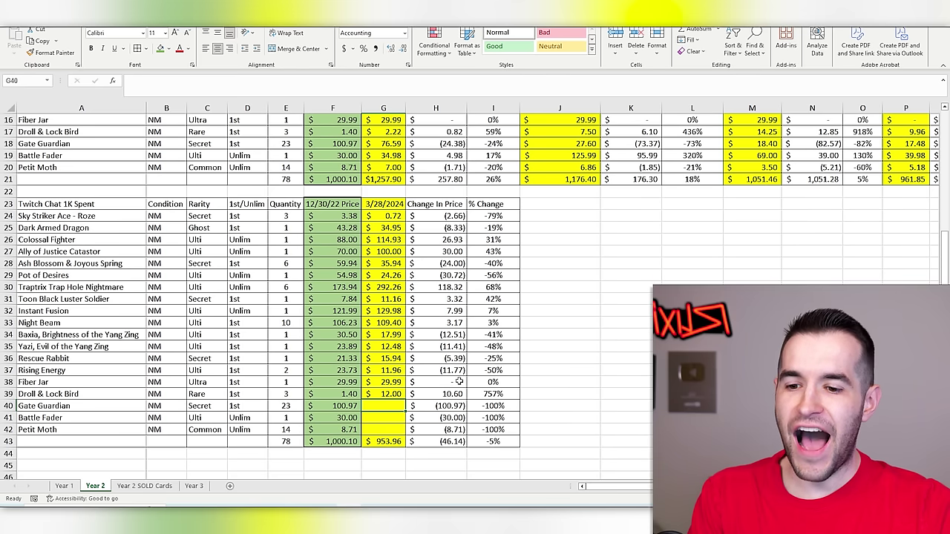
{"action": "type", "text": "="}
{"action": "key", "text": "Left"}
{"action": "key", "text": "Left"}
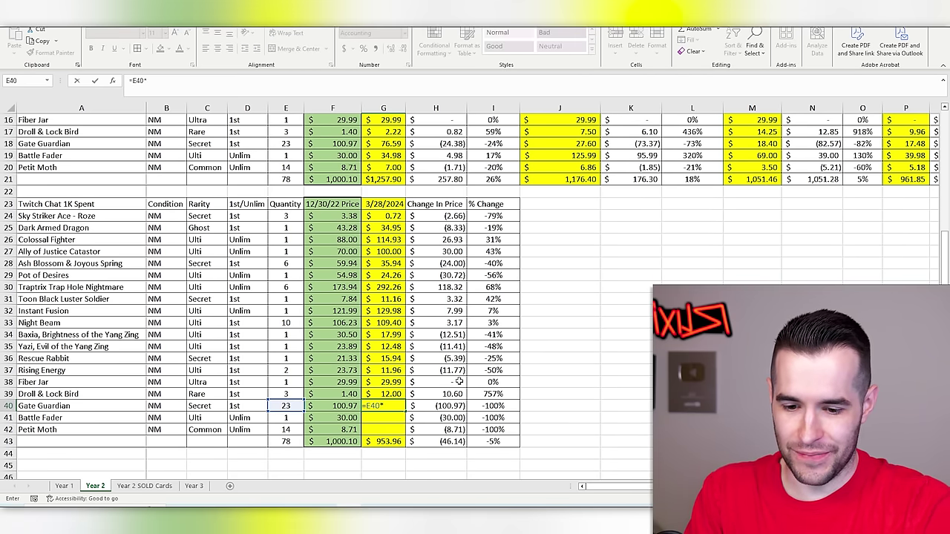
{"action": "type", "text": "*.05"}
{"action": "key", "text": "Return"}
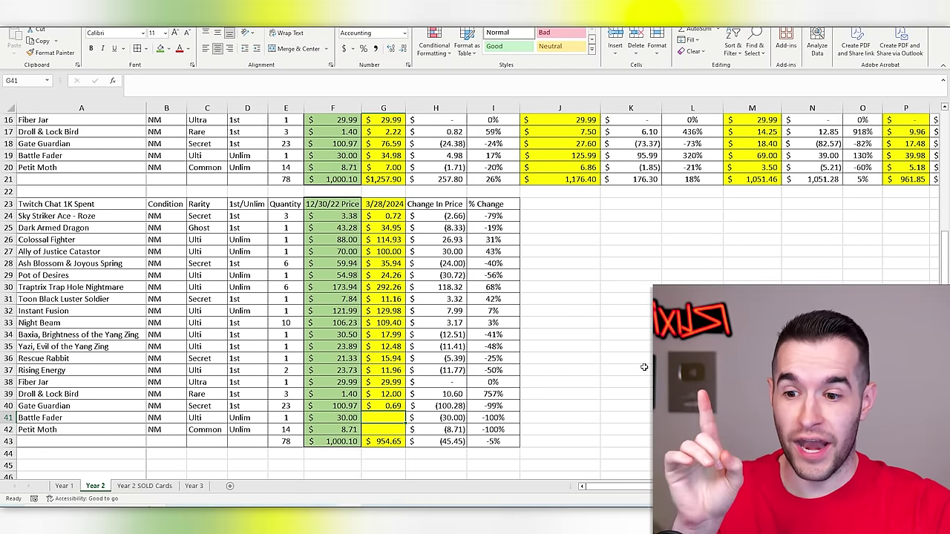
{"action": "left_click", "coordinate": [493, 407]}
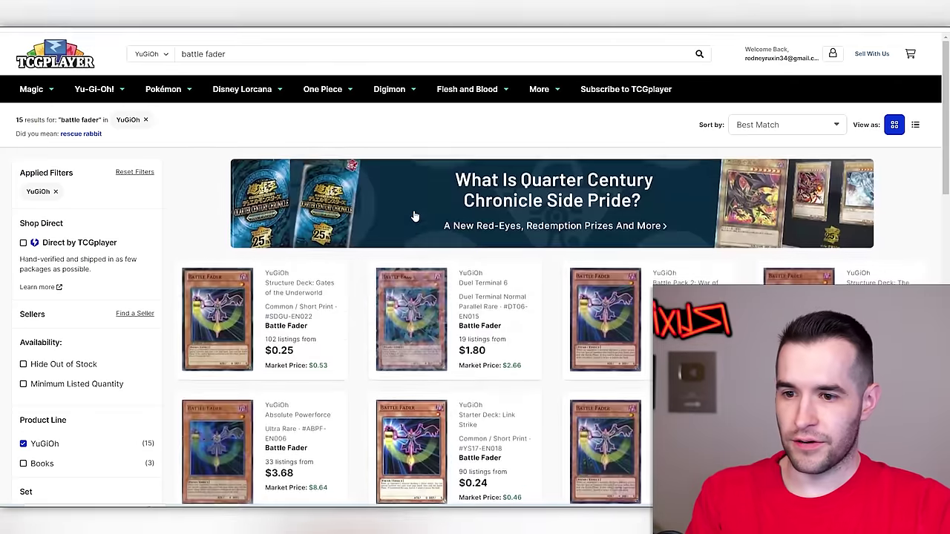
- Search TCGplayer for Battle Fader (UTR) and open its product page
{"action": "scroll", "coordinate": [415, 215], "scroll_direction": "down", "scroll_amount": 2}
{"action": "scroll", "coordinate": [415, 216], "scroll_direction": "down", "scroll_amount": 3}
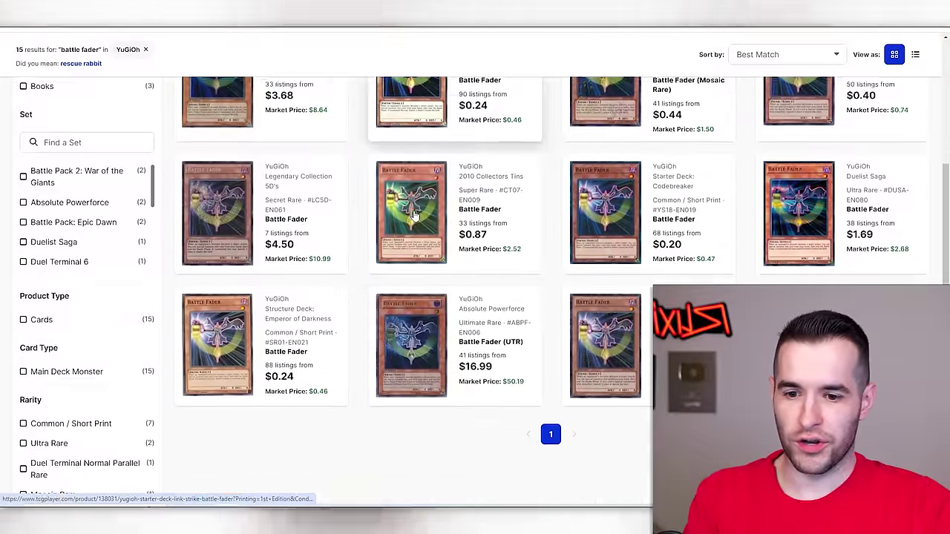
{"action": "scroll", "coordinate": [358, 134], "scroll_direction": "up", "scroll_amount": 5}
{"action": "left_click", "coordinate": [309, 52]}
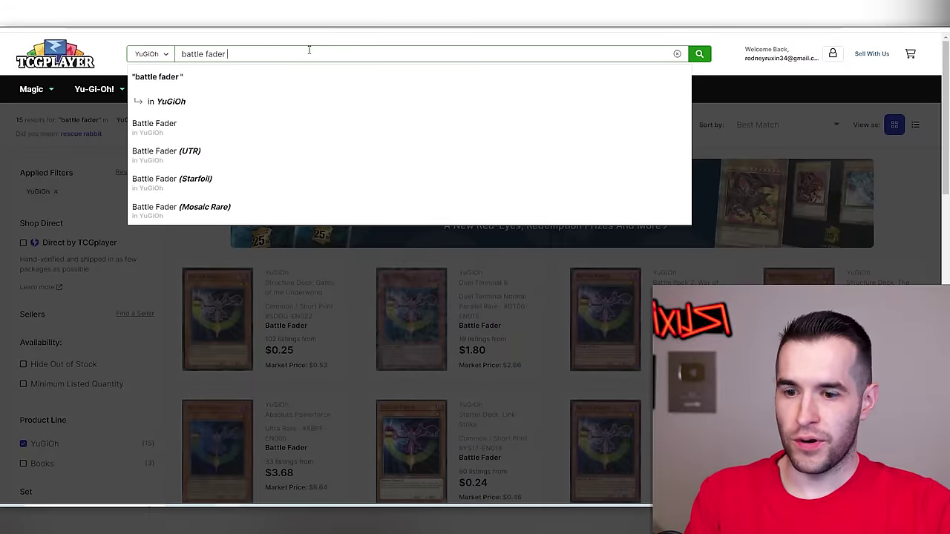
{"action": "type", "text": "(utr"}
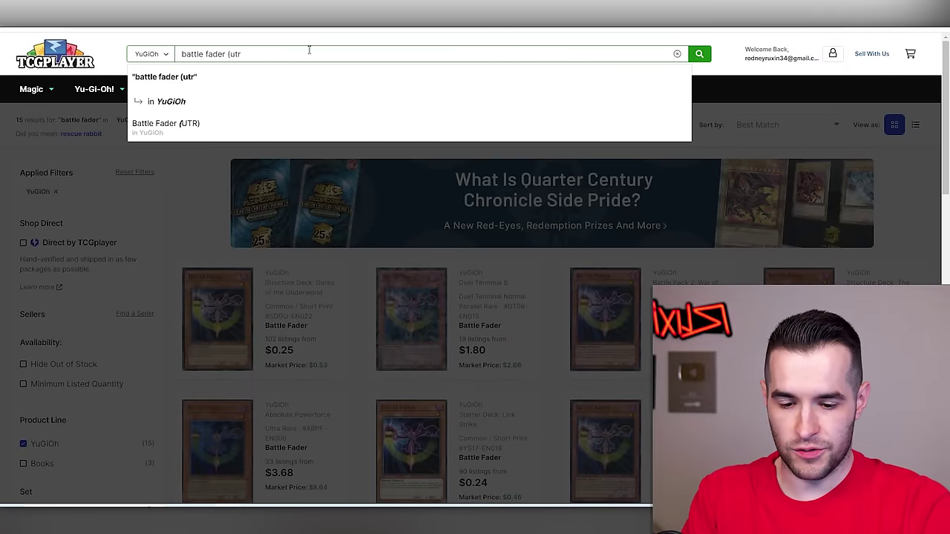
{"action": "left_click", "coordinate": [260, 125]}
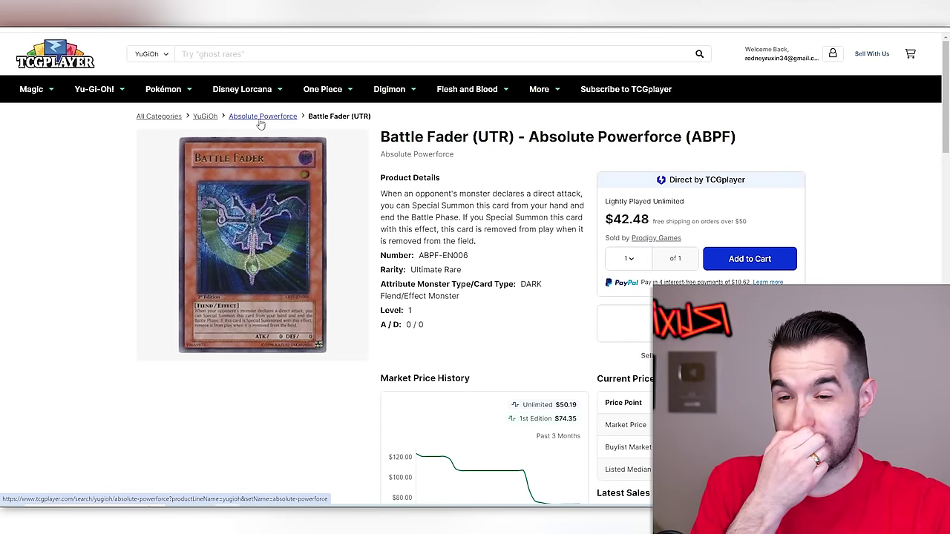
- Filter to Near Mint listings and enter 64.99 as Battle Fader's price in G41
{"action": "scroll", "coordinate": [315, 200], "scroll_direction": "down", "scroll_amount": 5}
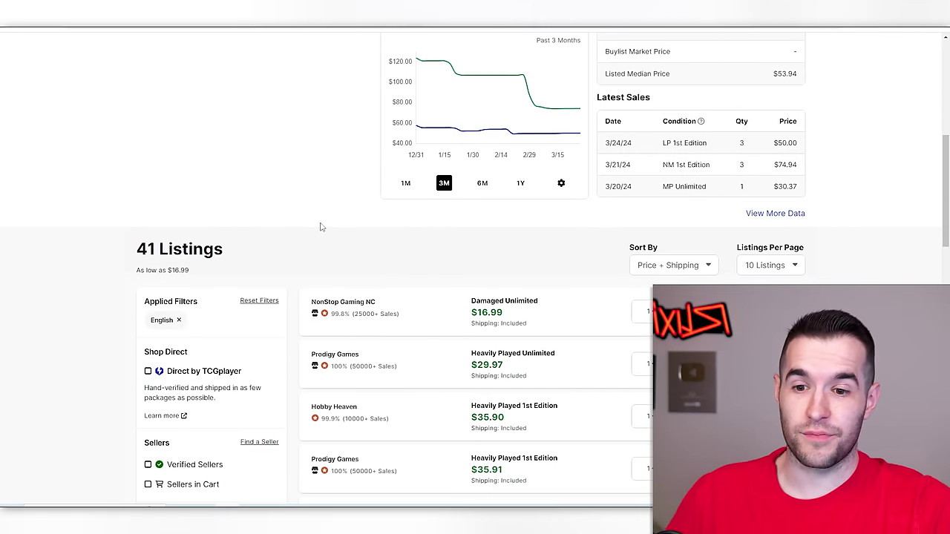
{"action": "scroll", "coordinate": [321, 227], "scroll_direction": "down", "scroll_amount": 5}
{"action": "left_click", "coordinate": [147, 316]}
{"action": "scroll", "coordinate": [424, 206], "scroll_direction": "up", "scroll_amount": 2}
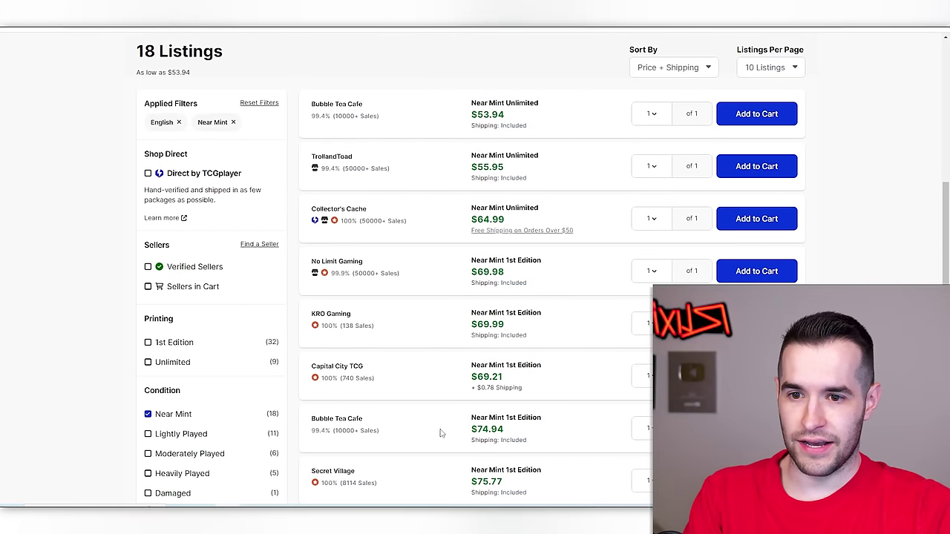
{"action": "key", "text": "alt+Tab"}
{"action": "type", "text": "6"}
{"action": "key", "text": "Return"}
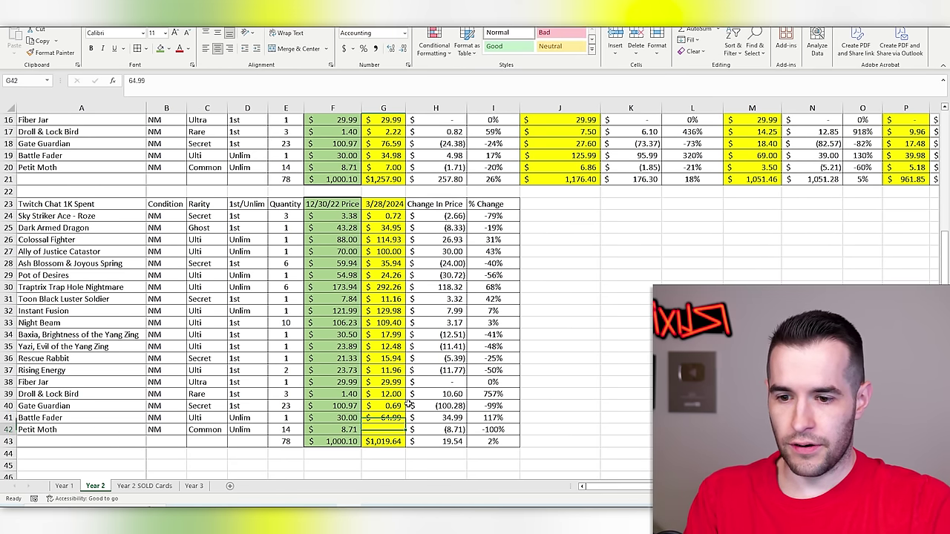
- Search TCGplayer for Petit Moth and open the Metal Raiders product
{"action": "key", "text": "alt+Tab"}
{"action": "left_click", "coordinate": [356, 60]}
{"action": "type", "text": "peit moth"}
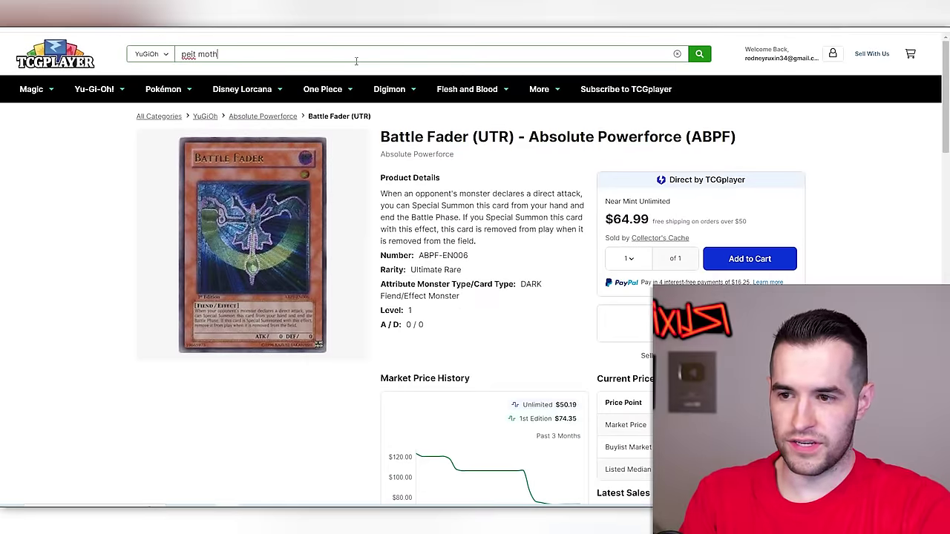
{"action": "key", "text": "BackSpace"}
{"action": "key", "text": "BackSpace"}
{"action": "key", "text": "BackSpace"}
{"action": "type", "text": "tit moth"}
{"action": "key", "text": "Return"}
{"action": "scroll", "coordinate": [294, 188], "scroll_direction": "down", "scroll_amount": 2}
{"action": "left_click", "coordinate": [424, 171]}
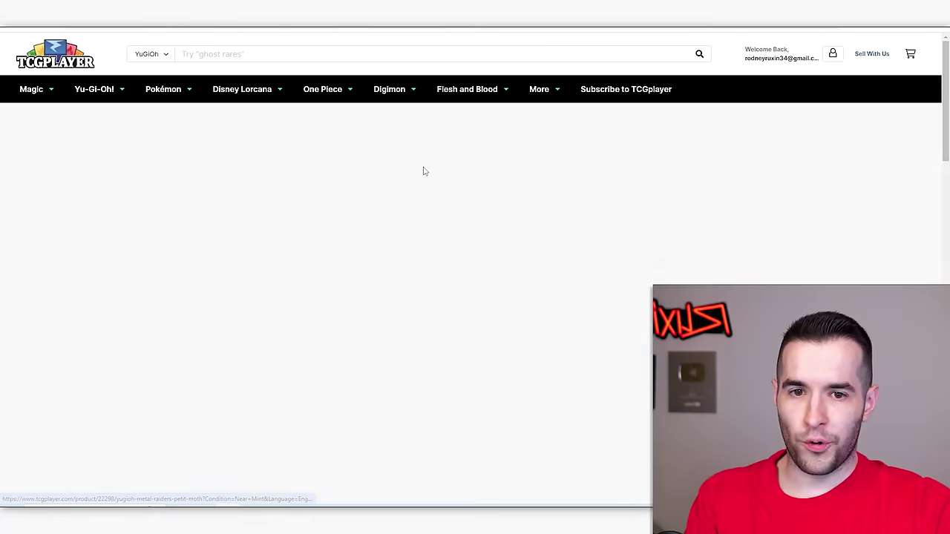
- Enter =E42*.26 in G42 for Petit Moth's 3/28/2024 value
{"action": "scroll", "coordinate": [392, 256], "scroll_direction": "down", "scroll_amount": 5}
{"action": "scroll", "coordinate": [392, 257], "scroll_direction": "down", "scroll_amount": 2}
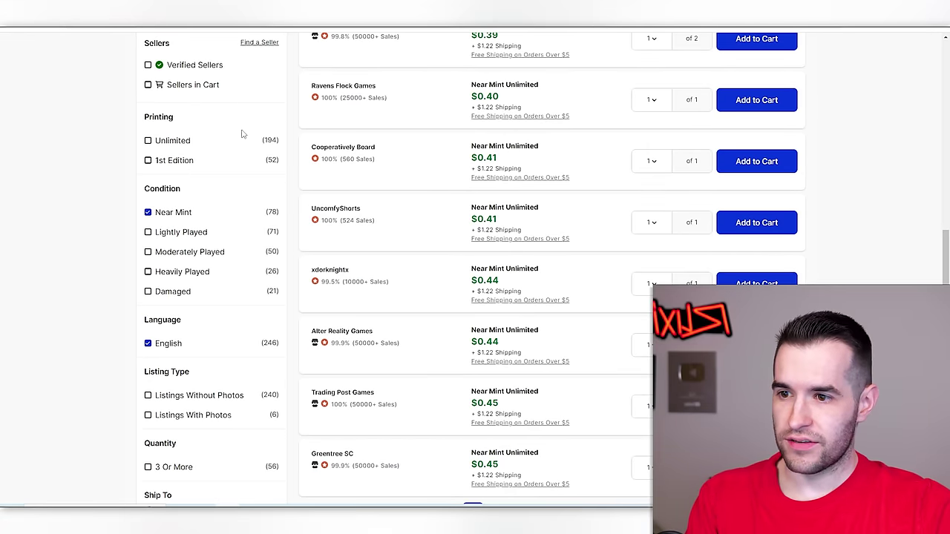
{"action": "scroll", "coordinate": [292, 143], "scroll_direction": "up", "scroll_amount": 3}
{"action": "key", "text": "alt+Tab"}
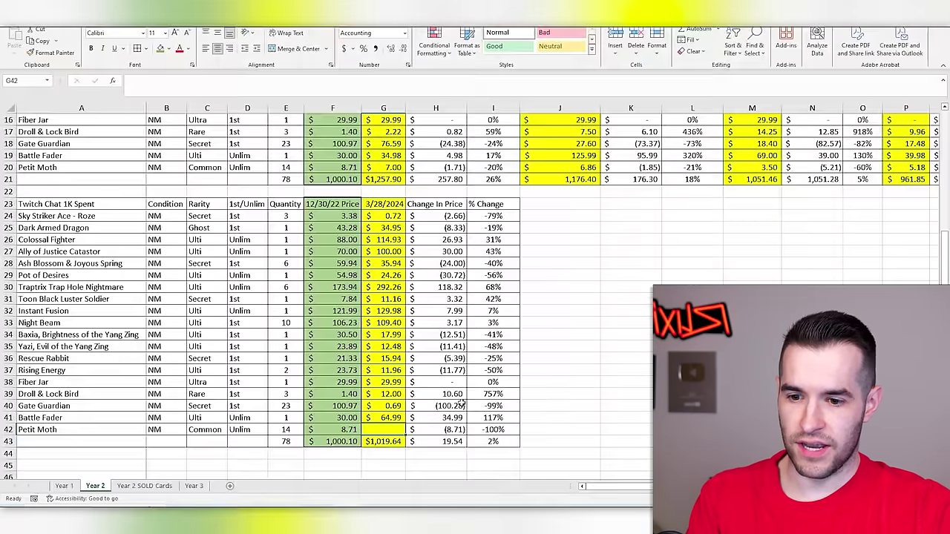
{"action": "type", "text": "="}
{"action": "key", "text": "Left"}
{"action": "key", "text": "Left"}
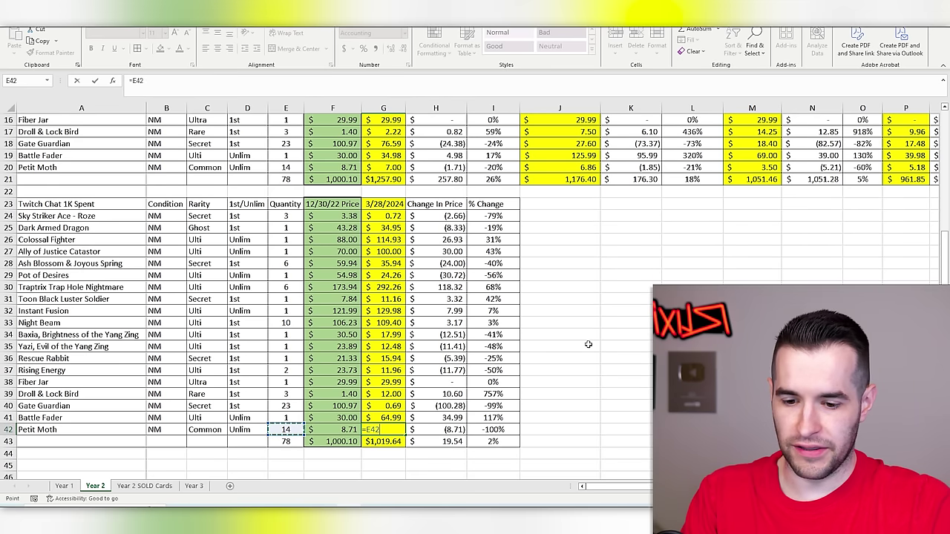
{"action": "type", "text": "*.26"}
{"action": "key", "text": "Return"}
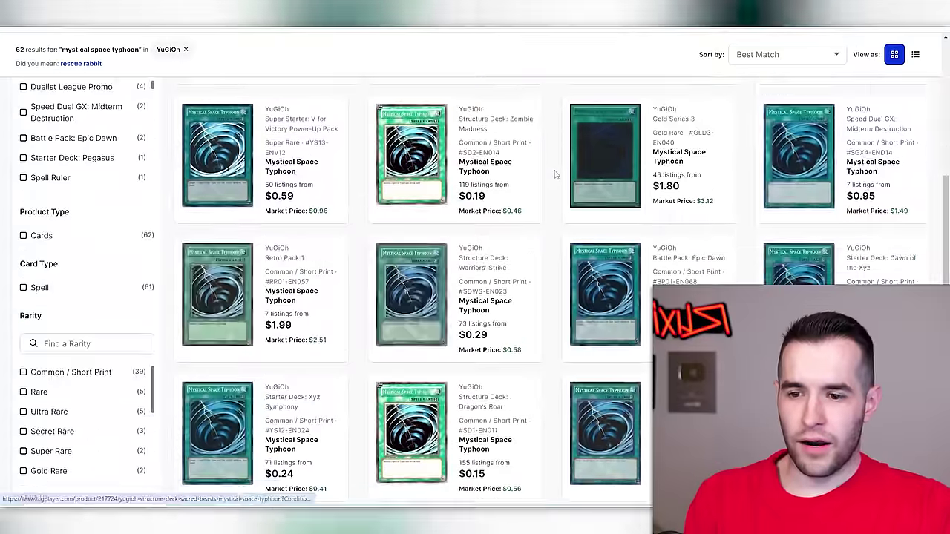
- Filter to Ghost/Gold Rare printings and enter 25.98 for Mystical Space Typhoon
{"action": "scroll", "coordinate": [546, 196], "scroll_direction": "up", "scroll_amount": 5}
{"action": "scroll", "coordinate": [546, 196], "scroll_direction": "down", "scroll_amount": 6}
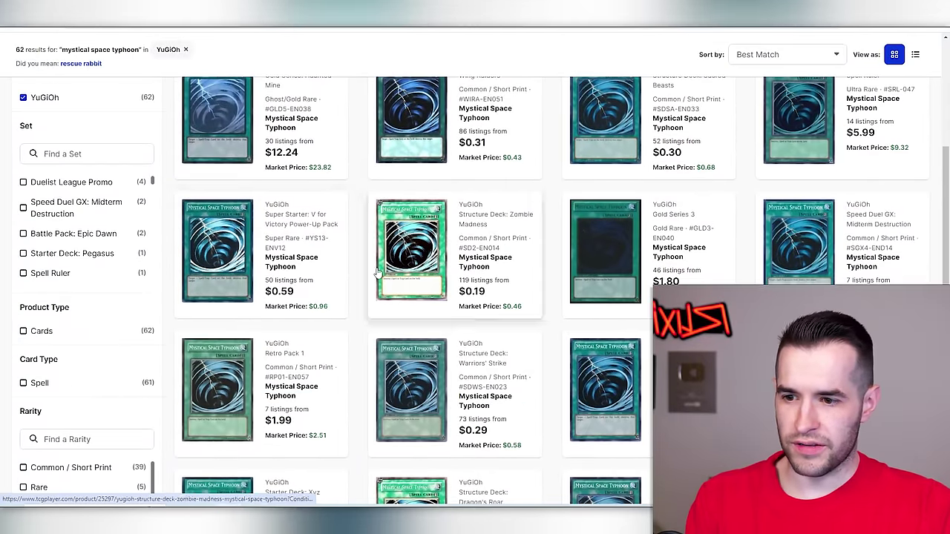
{"action": "scroll", "coordinate": [96, 349], "scroll_direction": "down", "scroll_amount": 4}
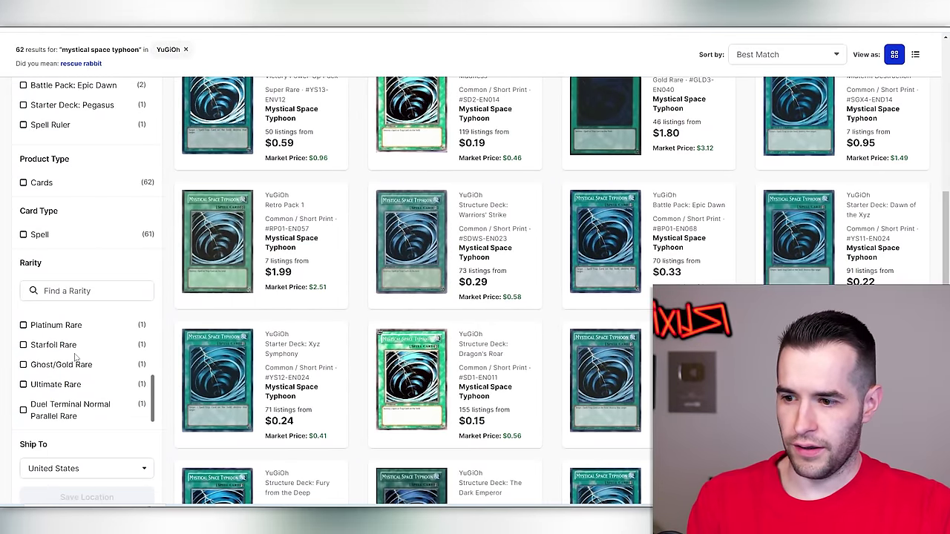
{"action": "left_click", "coordinate": [23, 365]}
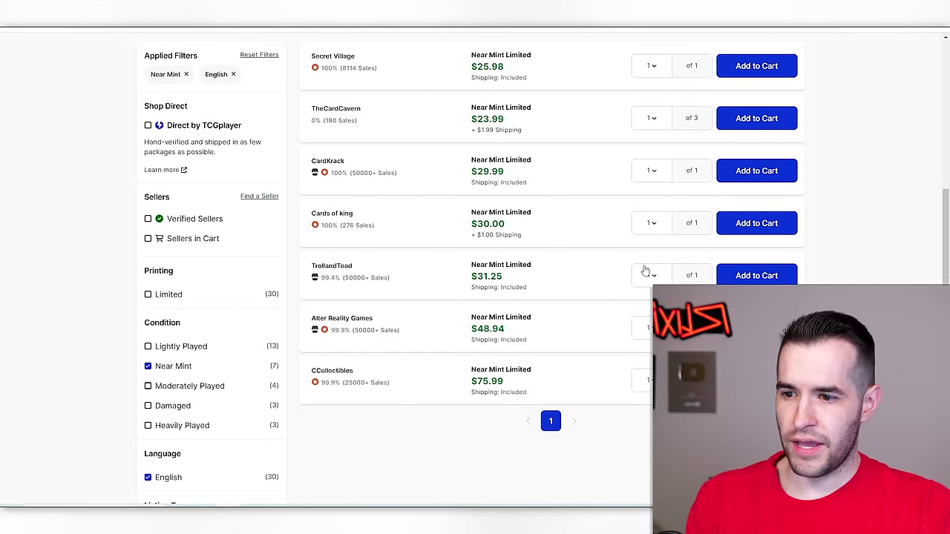
{"action": "scroll", "coordinate": [657, 271], "scroll_direction": "up", "scroll_amount": 2}
{"action": "key", "text": "alt+Tab"}
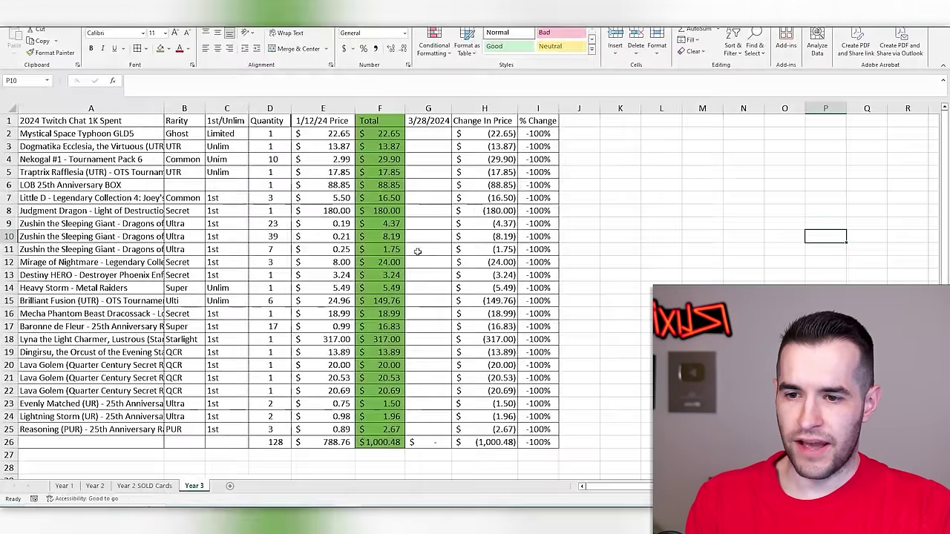
{"action": "left_click", "coordinate": [438, 138]}
{"action": "type", "text": "25.98"}
{"action": "key", "text": "Return"}
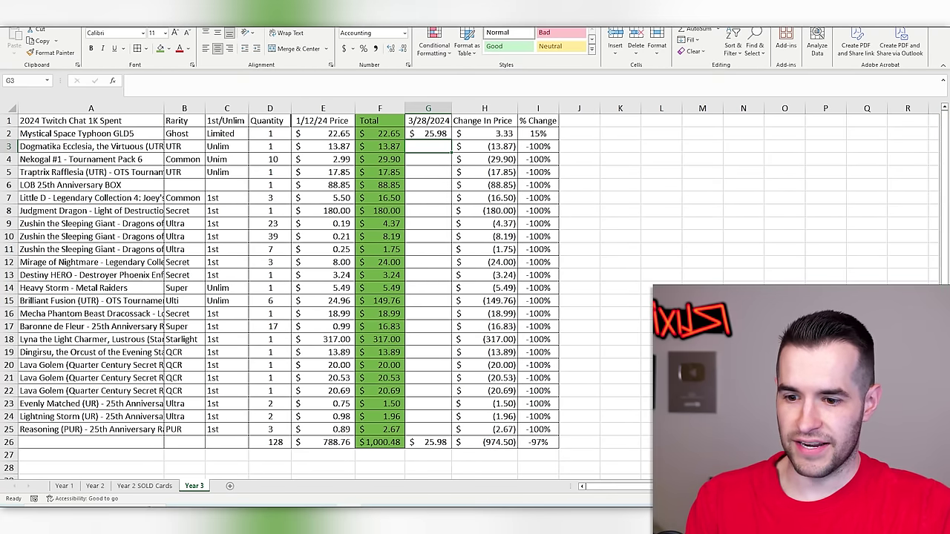
- Open the UTR Dogmatika Ecclesia product on TCGplayer and compare it with the sheet
{"action": "key", "text": "alt+Tab"}
{"action": "left_click", "coordinate": [403, 55]}
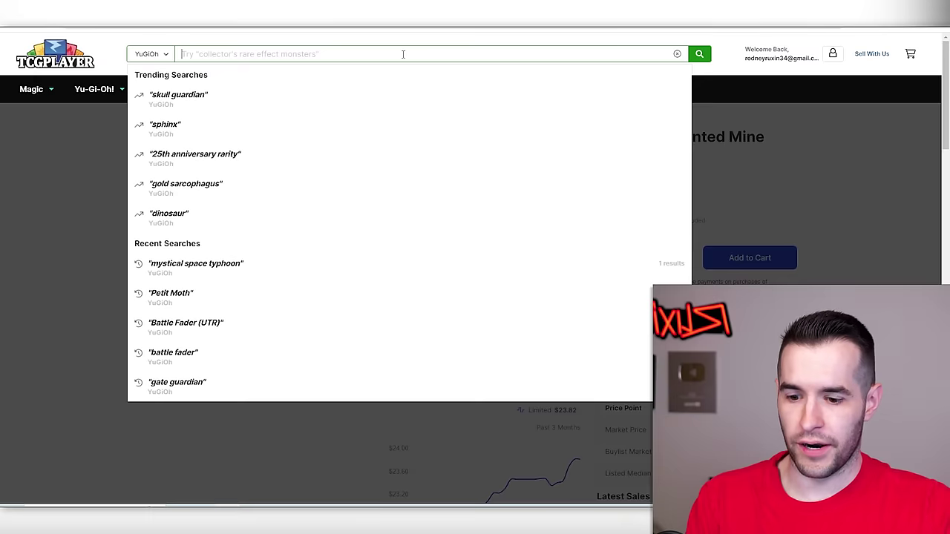
{"action": "type", "text": "dogmatika ecc"}
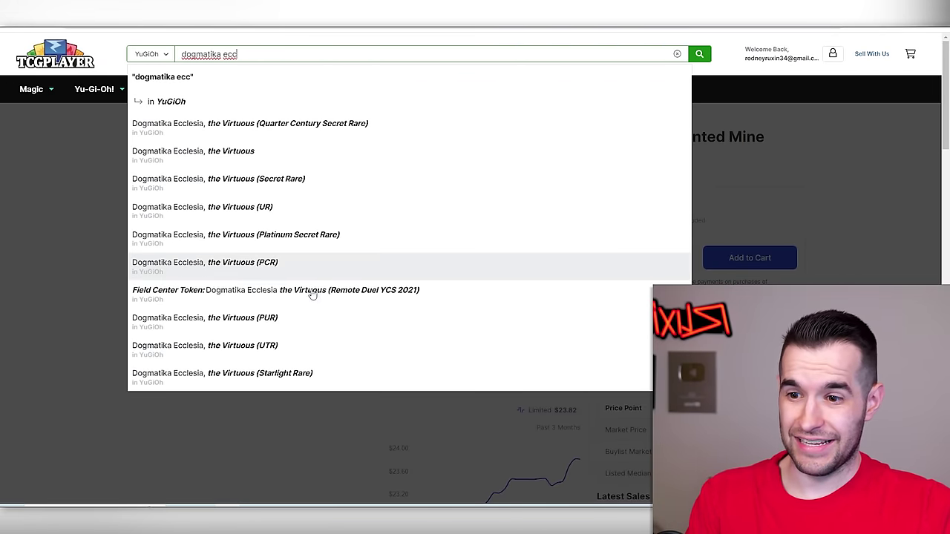
{"action": "left_click", "coordinate": [310, 343]}
{"action": "scroll", "coordinate": [436, 236], "scroll_direction": "down", "scroll_amount": 10}
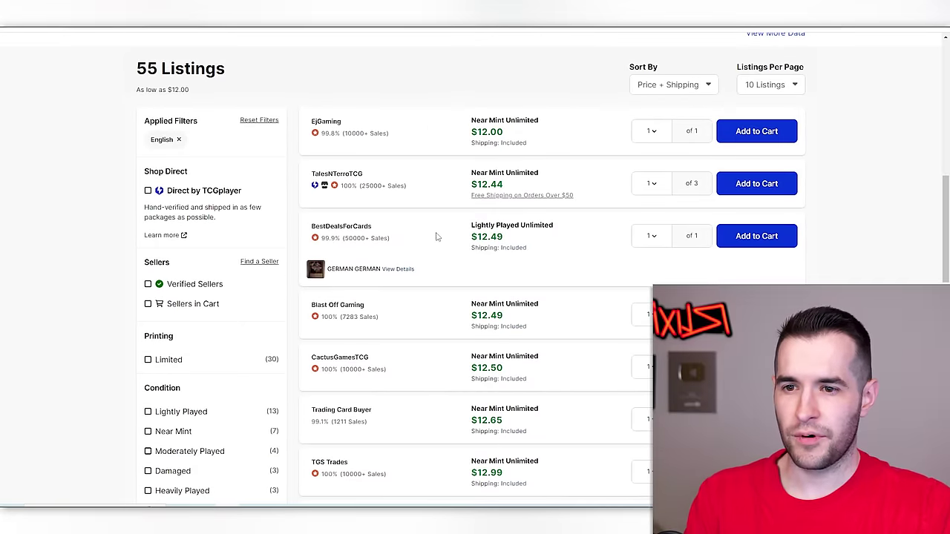
{"action": "key", "text": "alt+Tab"}
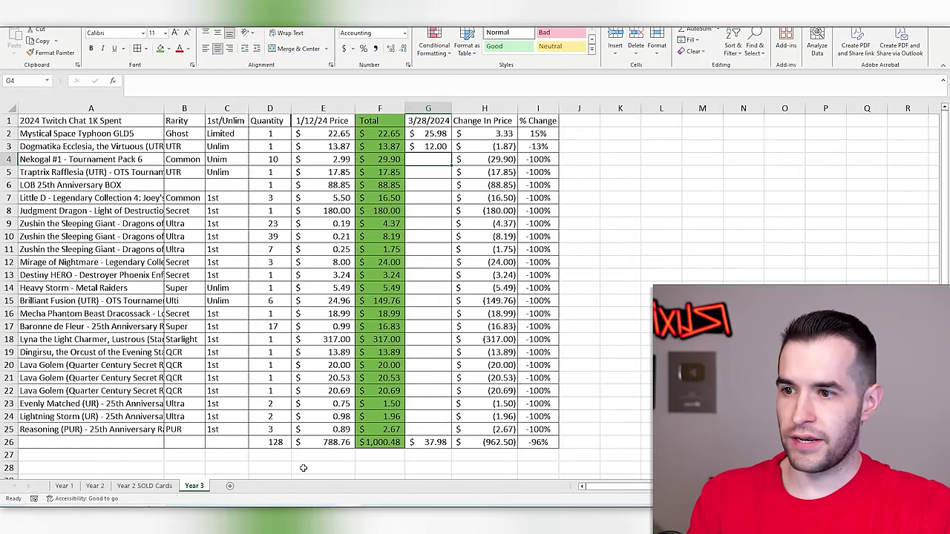
{"action": "key", "text": "alt+Tab"}
- Find Nekogal #1's Near Mint price on TCGplayer and enter 17.5 in G4
{"action": "scroll", "coordinate": [377, 83], "scroll_direction": "up", "scroll_amount": 10}
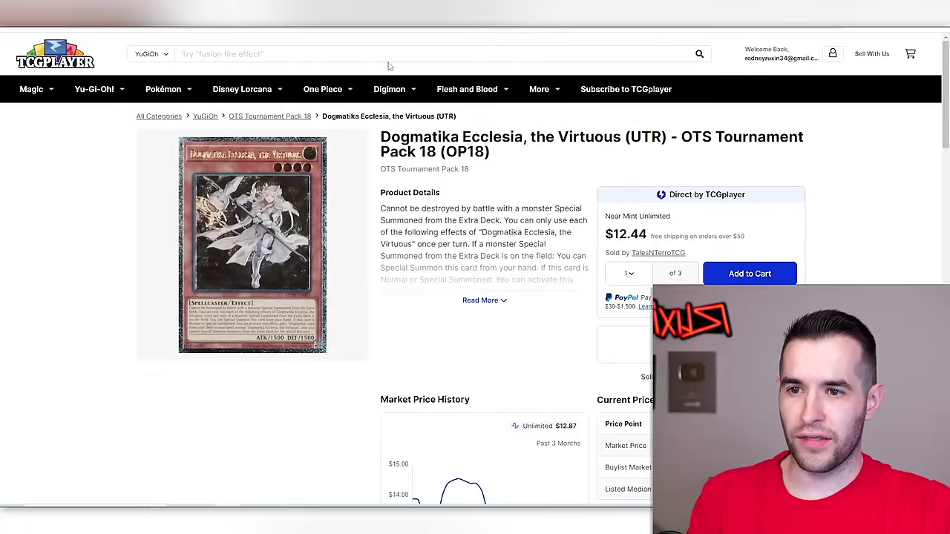
{"action": "left_click", "coordinate": [396, 54]}
{"action": "type", "text": "nekog"}
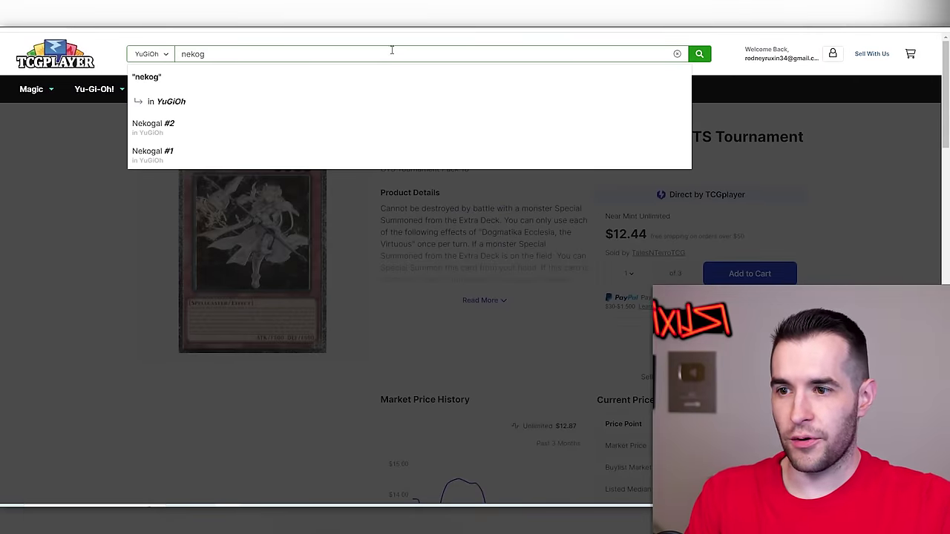
{"action": "left_click", "coordinate": [255, 151]}
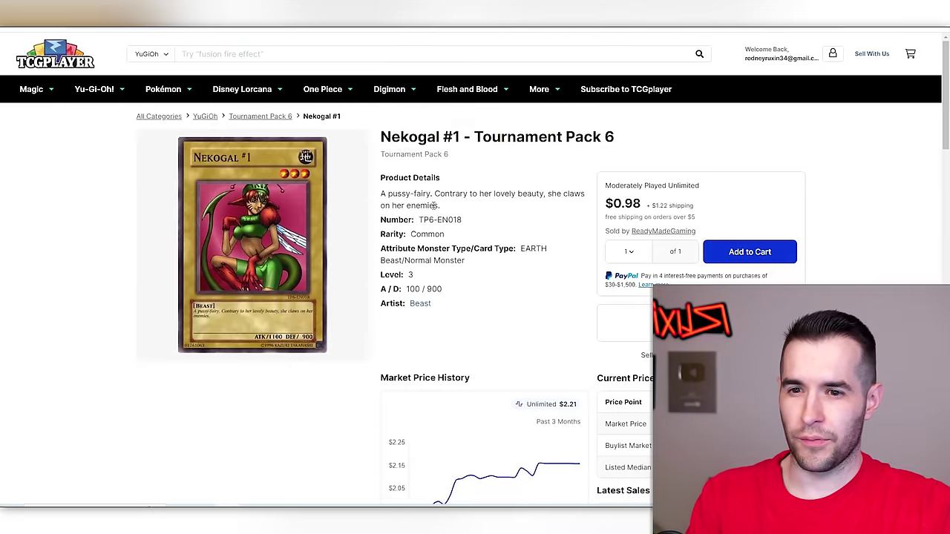
{"action": "scroll", "coordinate": [436, 224], "scroll_direction": "down", "scroll_amount": 10}
{"action": "scroll", "coordinate": [416, 245], "scroll_direction": "up", "scroll_amount": 2}
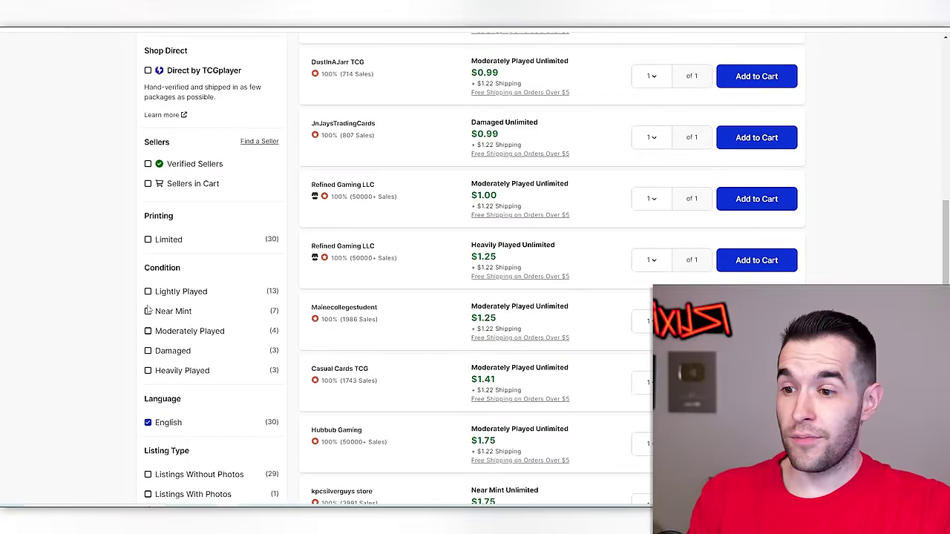
{"action": "left_click", "coordinate": [148, 311]}
{"action": "scroll", "coordinate": [488, 172], "scroll_direction": "up", "scroll_amount": 3}
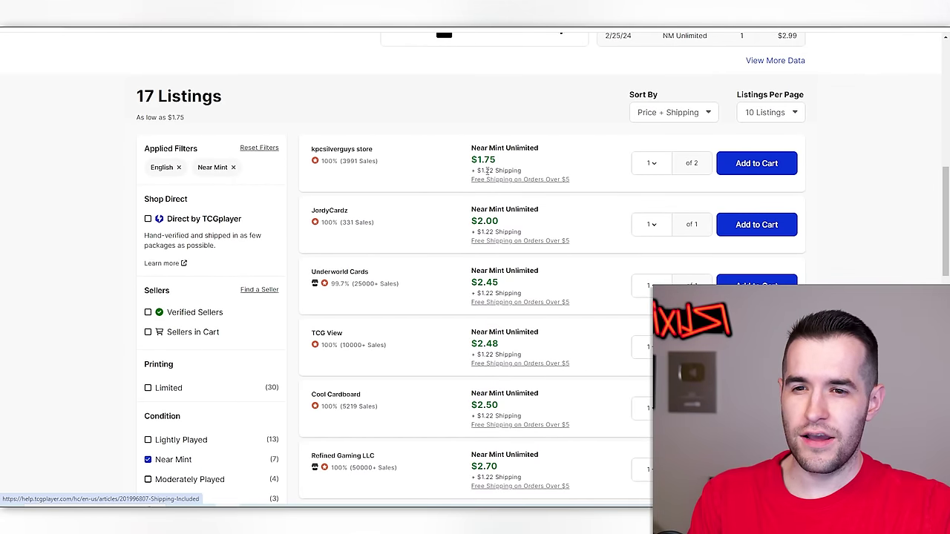
{"action": "key", "text": "alt+Tab"}
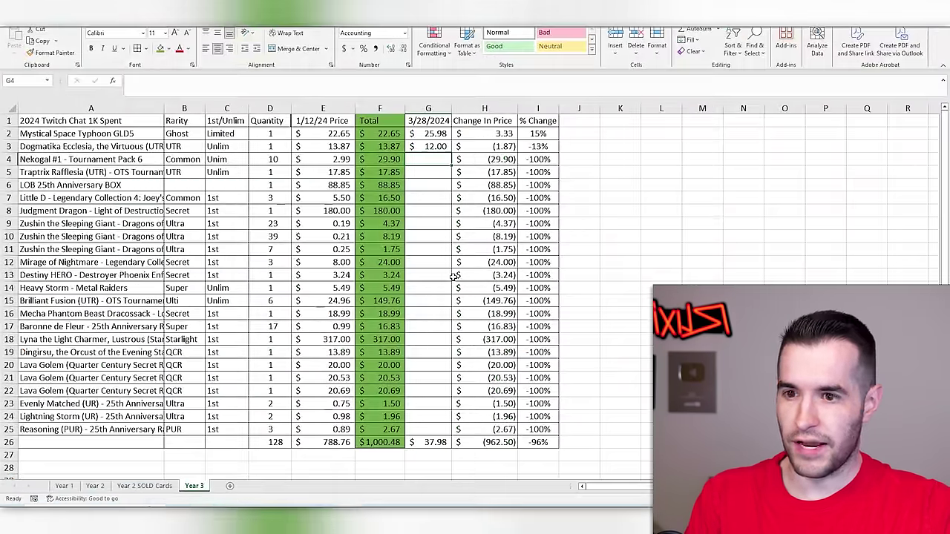
{"action": "type", "text": "17.5"}
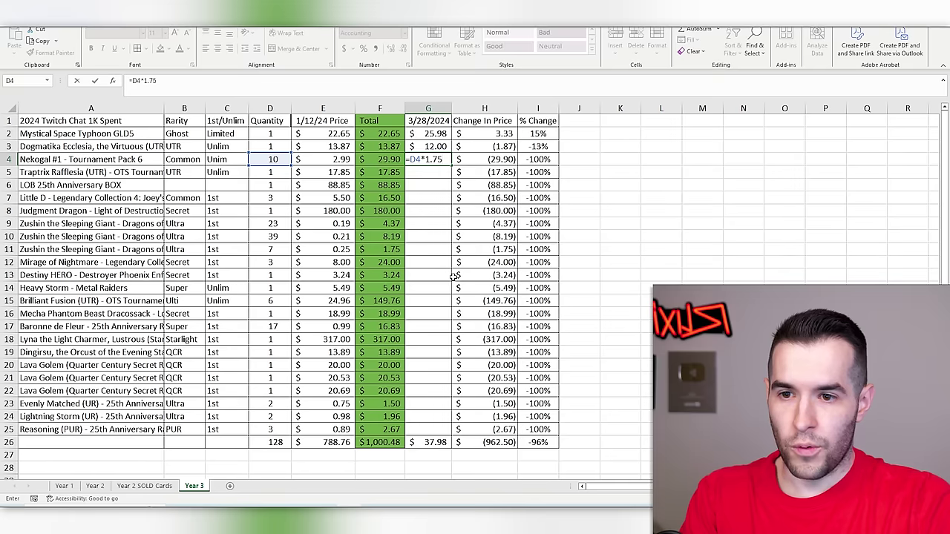
{"action": "key", "text": "Return"}
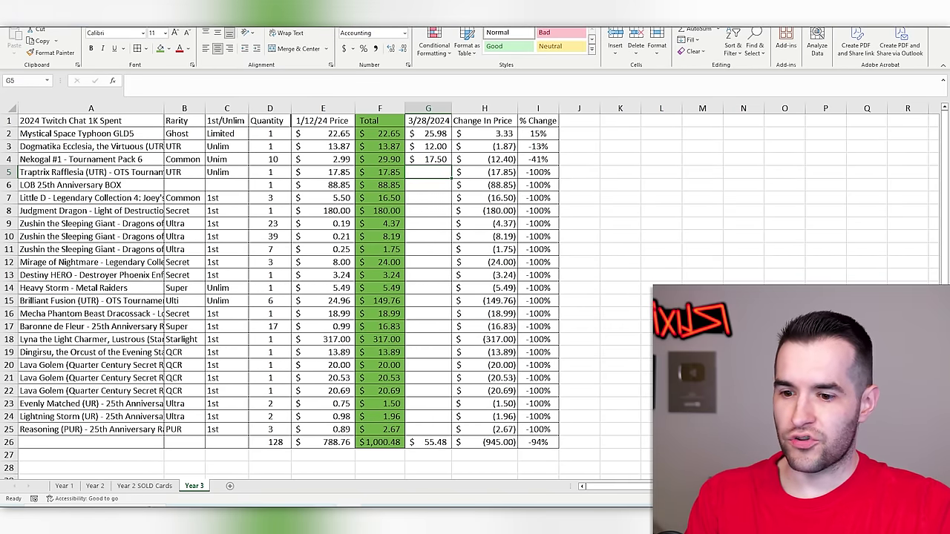
- Find Traptrix Rafflesia (UTR)'s Near Mint price and enter 21.68 in G5
{"action": "key", "text": "alt+Tab"}
{"action": "scroll", "coordinate": [386, 223], "scroll_direction": "up", "scroll_amount": 5}
{"action": "left_click", "coordinate": [387, 50]}
{"action": "type", "text": "traptrix raff"}
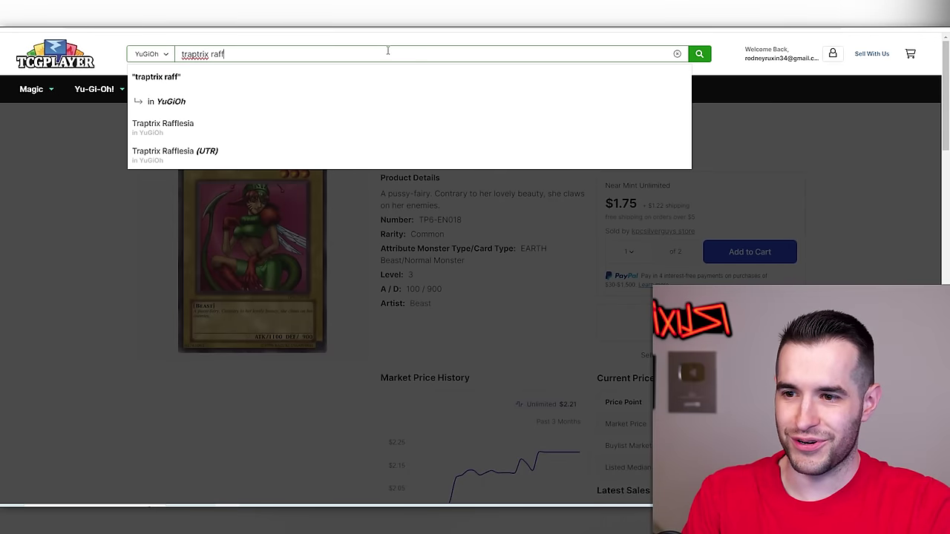
{"action": "left_click", "coordinate": [275, 152]}
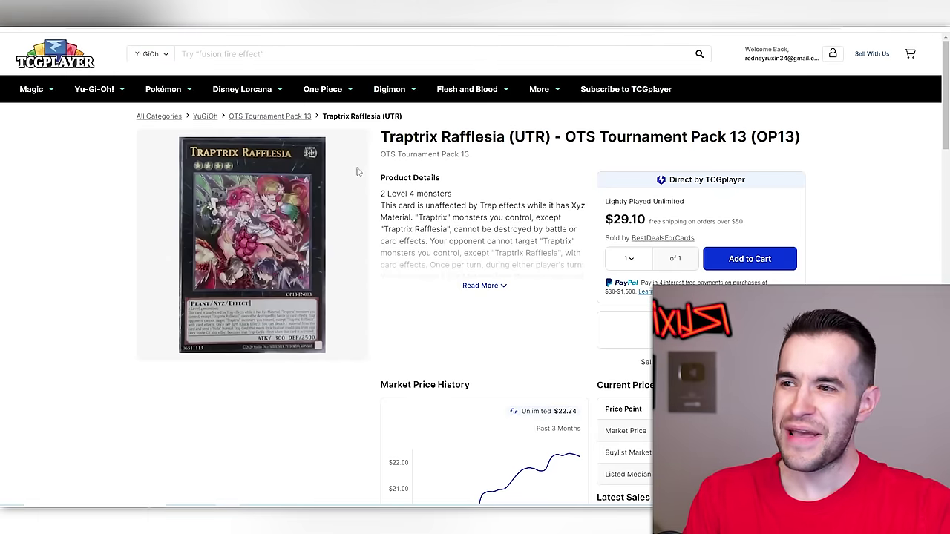
{"action": "scroll", "coordinate": [418, 216], "scroll_direction": "down", "scroll_amount": 8}
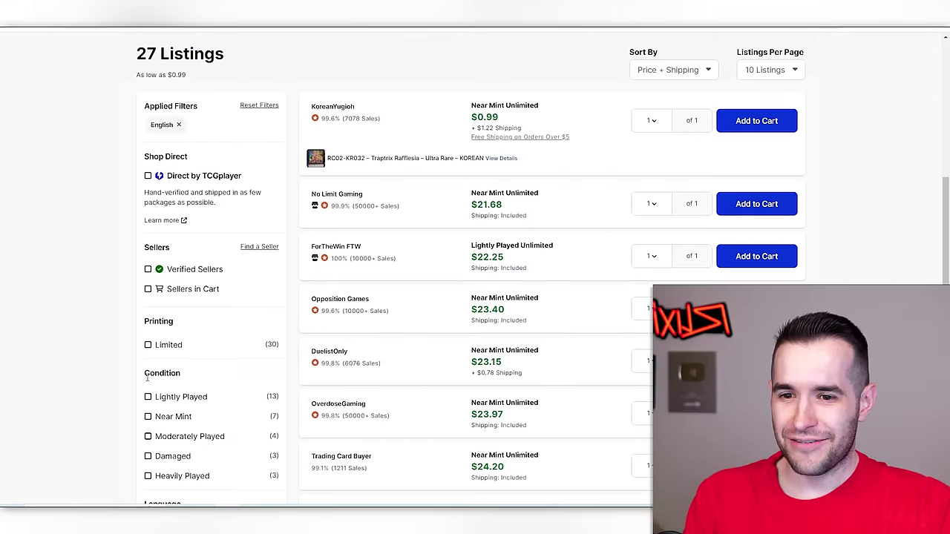
{"action": "left_click", "coordinate": [148, 416]}
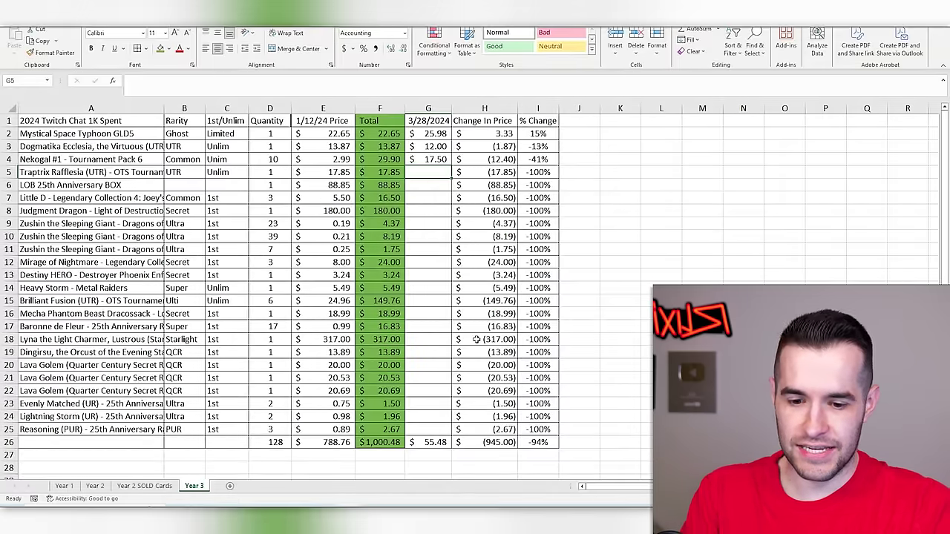
{"action": "type", "text": "21.68"}
{"action": "key", "text": "Return"}
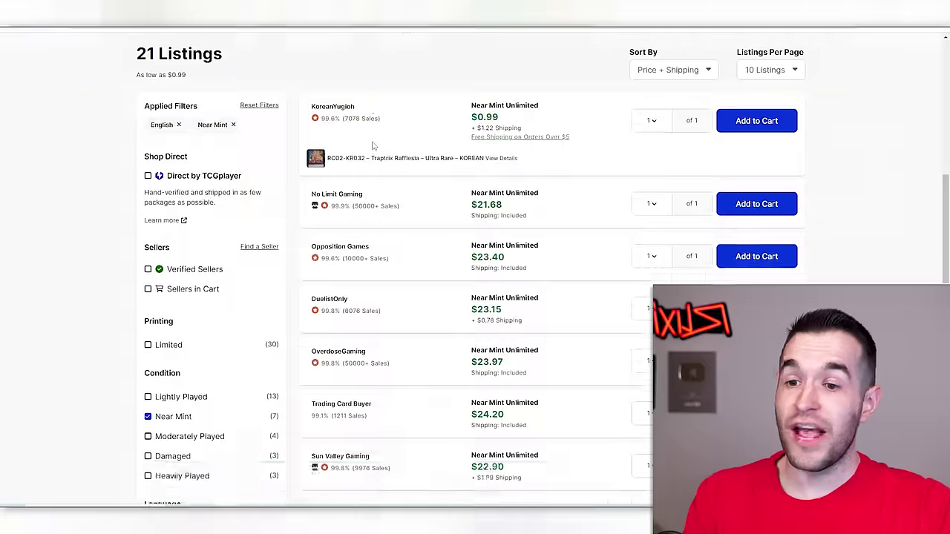
{"action": "scroll", "coordinate": [371, 223], "scroll_direction": "up", "scroll_amount": 10}
- Search TCGplayer for Legend of Blue-Eyes and open the 25th Anniversary booster box
{"action": "left_click", "coordinate": [369, 54]}
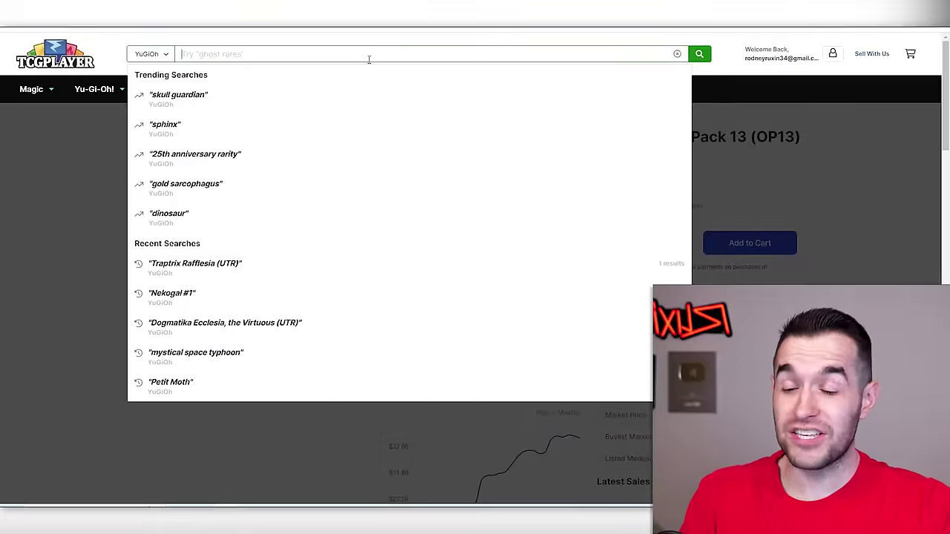
{"action": "type", "text": "legend of blue-eye"}
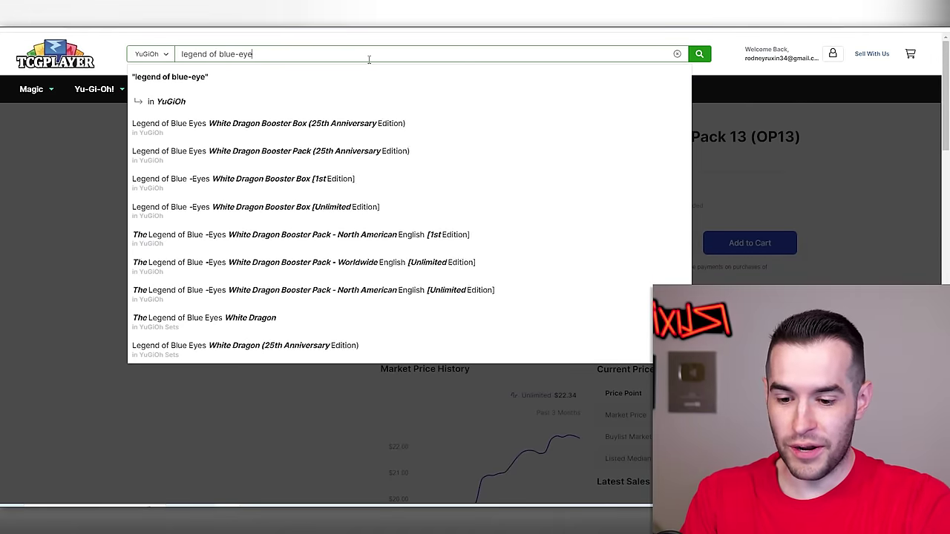
{"action": "type", "text": "s"}
{"action": "left_click", "coordinate": [357, 128]}
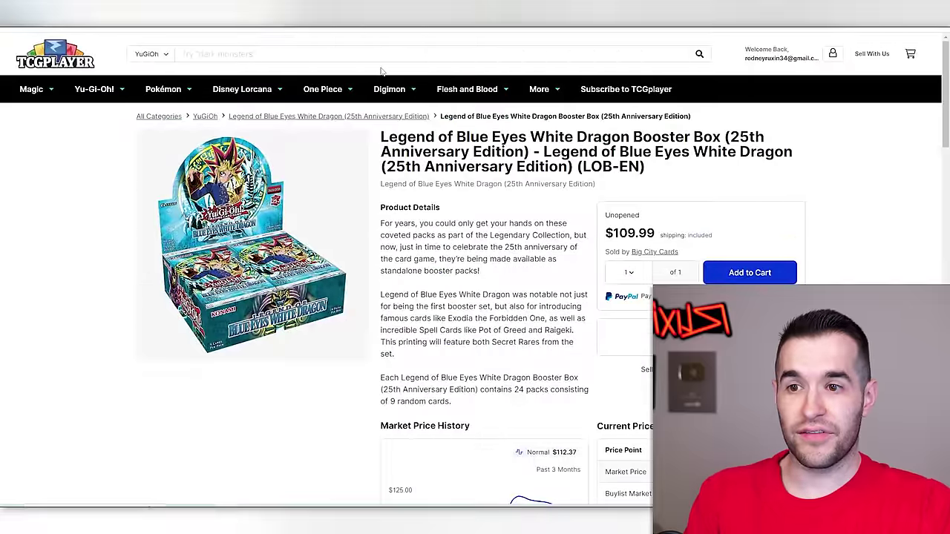
- Search TCGplayer for Little D and open its product page
{"action": "left_click", "coordinate": [412, 49]}
{"action": "type", "text": "little d"}
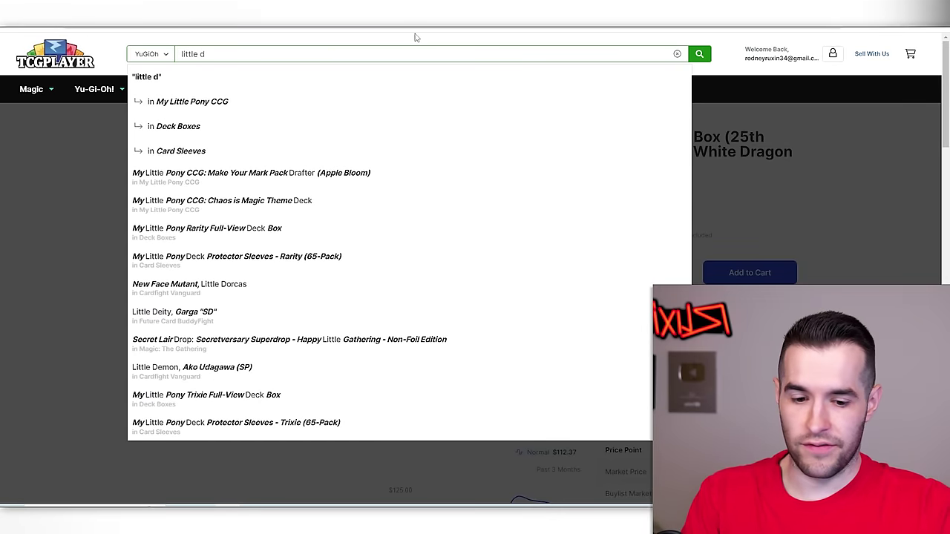
{"action": "key", "text": "Return"}
{"action": "left_click", "coordinate": [206, 310]}
{"action": "scroll", "coordinate": [345, 204], "scroll_direction": "down", "scroll_amount": 10}
{"action": "scroll", "coordinate": [347, 207], "scroll_direction": "up", "scroll_amount": 2}
- Enter 5.75 as Little D's price in G7
{"action": "type", "text": "5"}
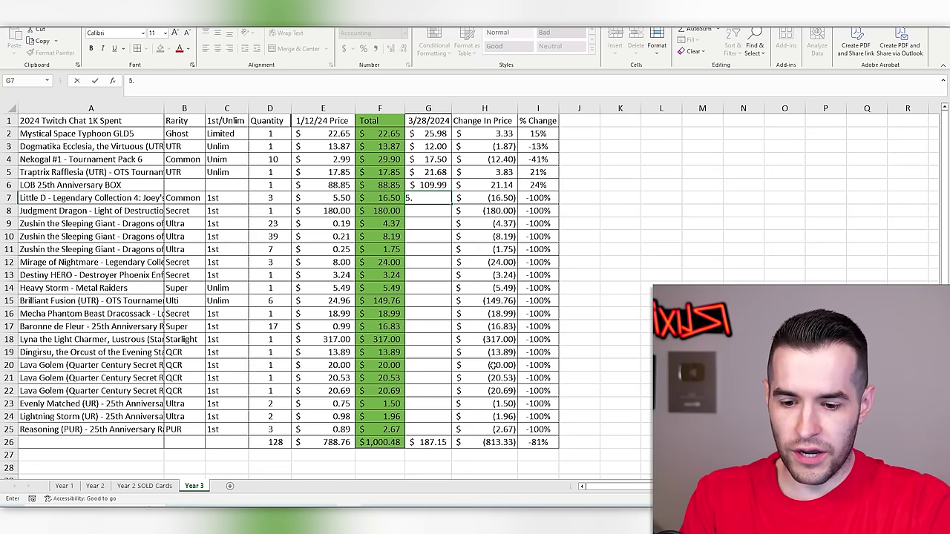
{"action": "type", "text": ".75"}
{"action": "key", "text": "Return"}
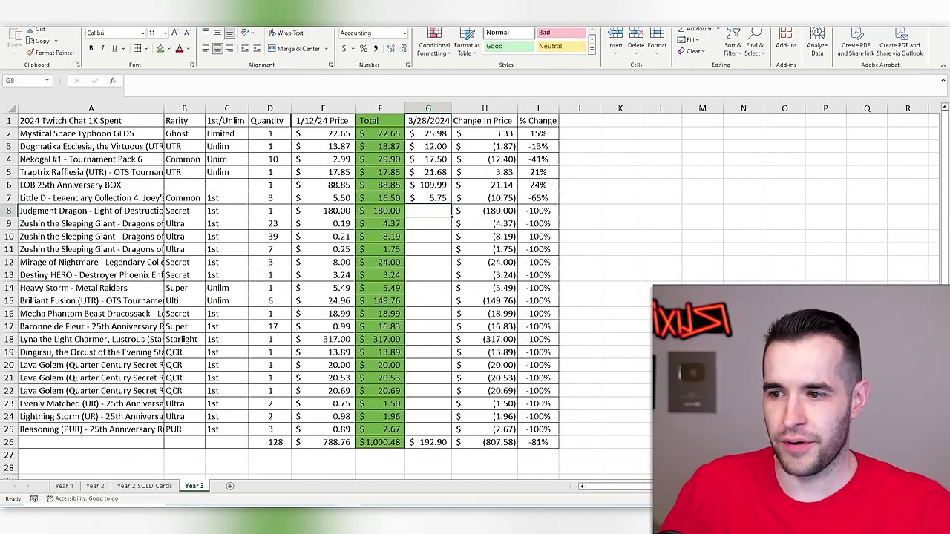
- Type 180 provisionally, then leave and reselect Judgment Dragon's cell G8
{"action": "type", "text": "180"}
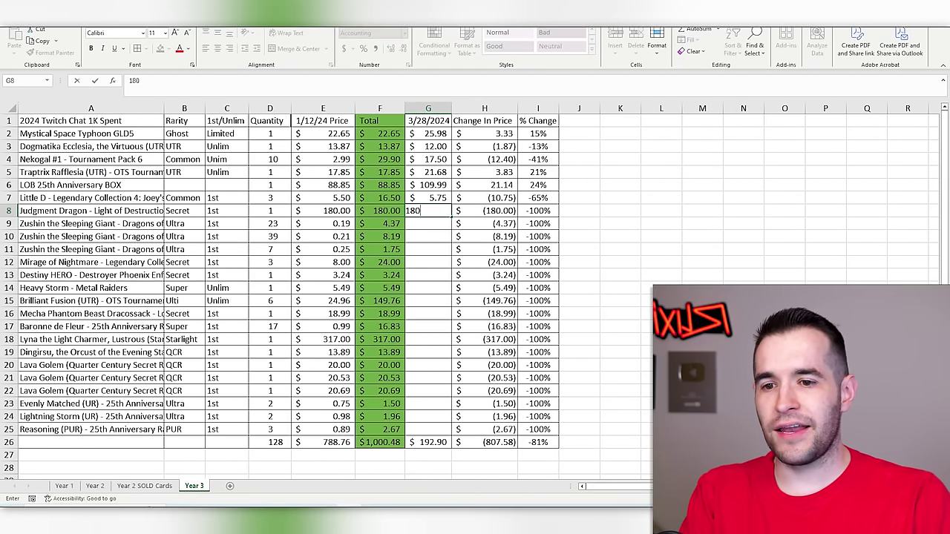
{"action": "left_click", "coordinate": [703, 300]}
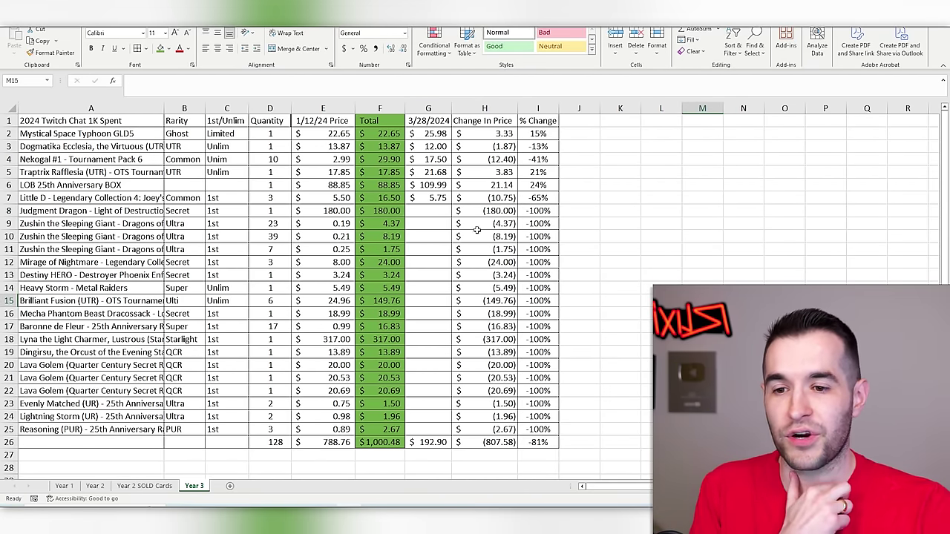
{"action": "left_click", "coordinate": [443, 211]}
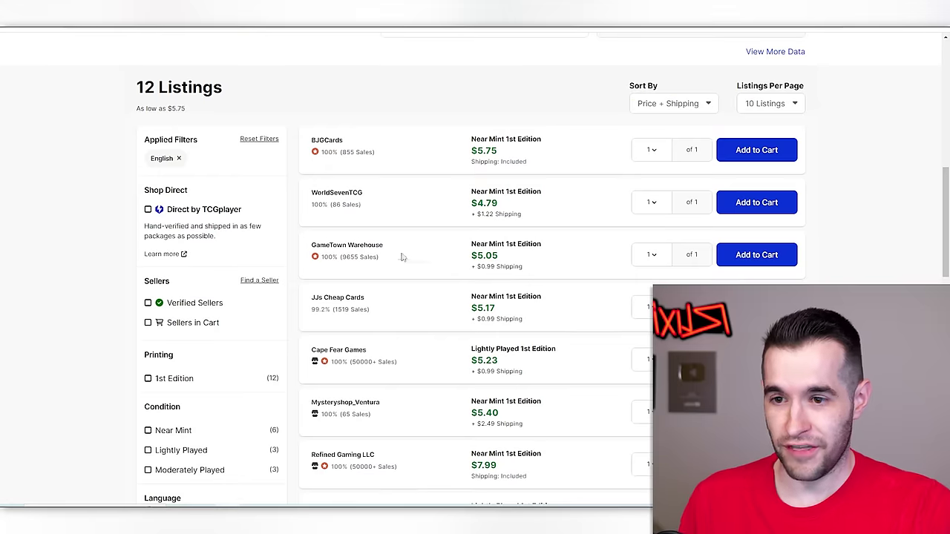
- Open Light of Destruction Judgment Dragon on TCGplayer, filtered to Near Mint 1st Edition
{"action": "scroll", "coordinate": [277, 76], "scroll_direction": "up", "scroll_amount": 10}
{"action": "left_click", "coordinate": [282, 56]}
{"action": "type", "text": "jud"}
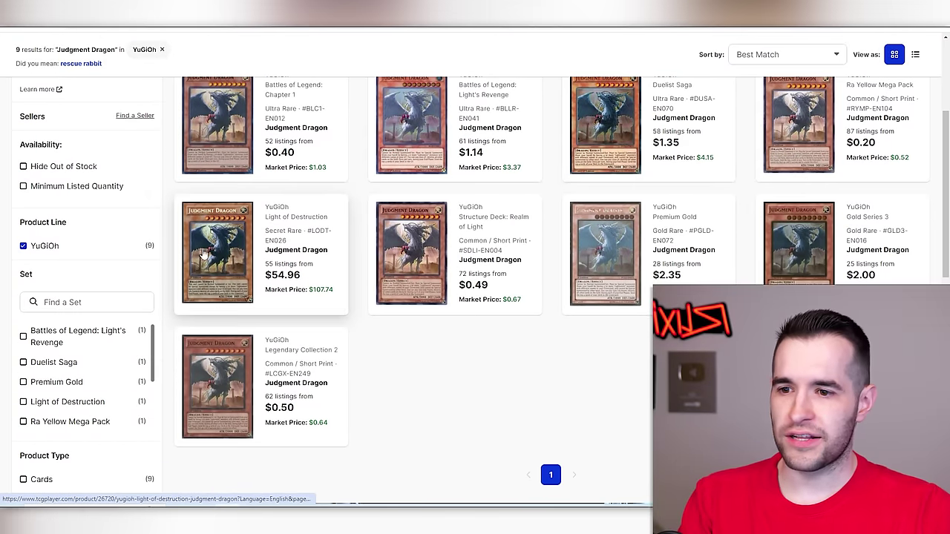
{"action": "left_click", "coordinate": [326, 245]}
{"action": "scroll", "coordinate": [446, 251], "scroll_direction": "down", "scroll_amount": 10}
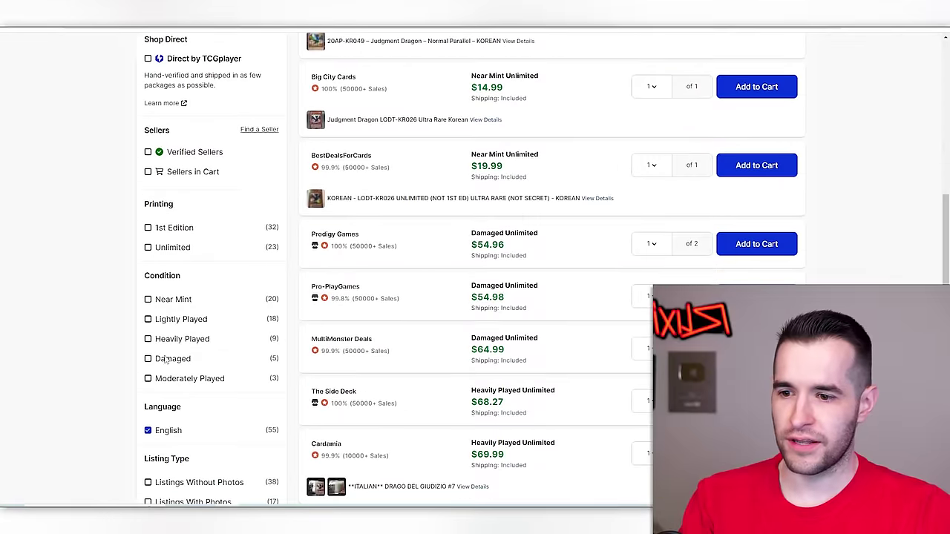
{"action": "left_click", "coordinate": [148, 300]}
{"action": "scroll", "coordinate": [158, 317], "scroll_direction": "up", "scroll_amount": 7}
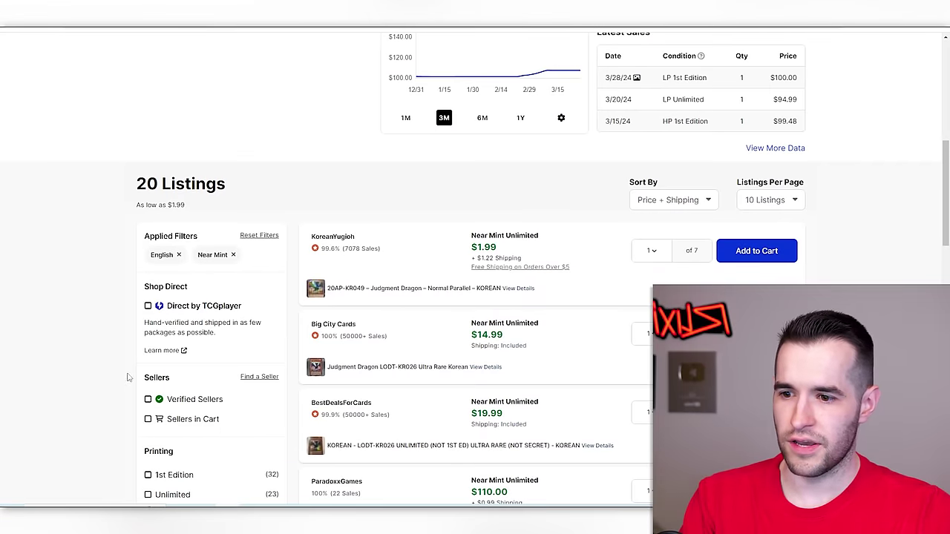
- Enter 199.95 as Judgment Dragon's price in G8
{"action": "scroll", "coordinate": [127, 382], "scroll_direction": "down", "scroll_amount": 1}
{"action": "left_click", "coordinate": [149, 425]}
{"action": "scroll", "coordinate": [573, 326], "scroll_direction": "down", "scroll_amount": 3}
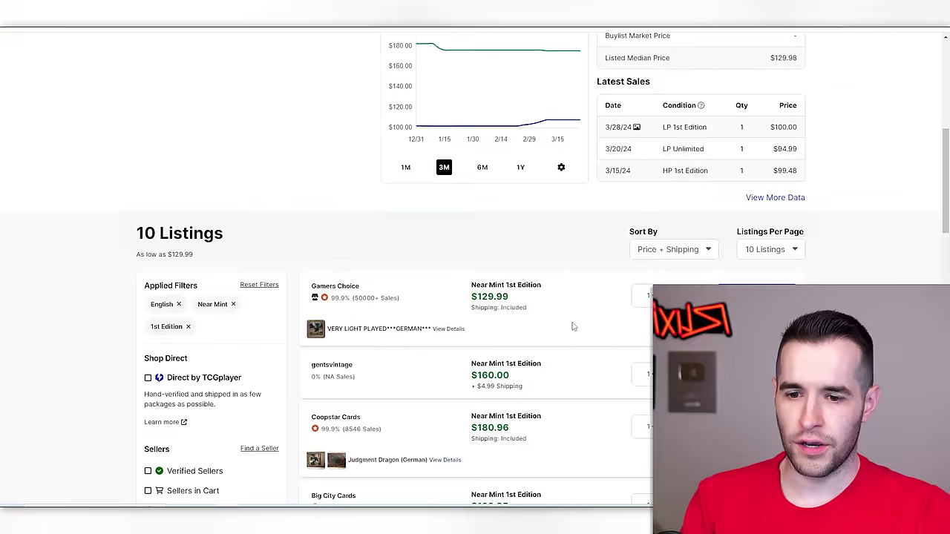
{"action": "scroll", "coordinate": [573, 326], "scroll_direction": "down", "scroll_amount": 3}
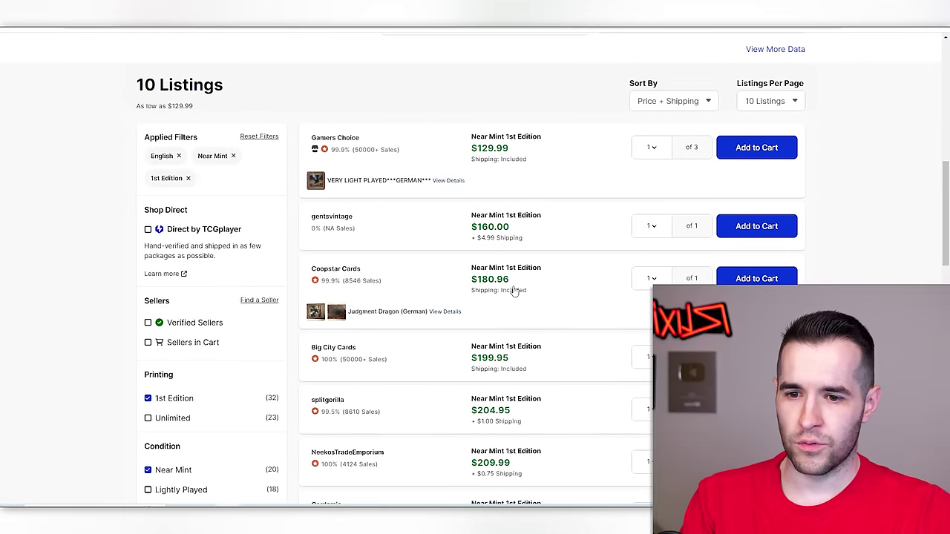
{"action": "scroll", "coordinate": [513, 291], "scroll_direction": "down", "scroll_amount": 1}
{"action": "scroll", "coordinate": [562, 292], "scroll_direction": "up", "scroll_amount": 3}
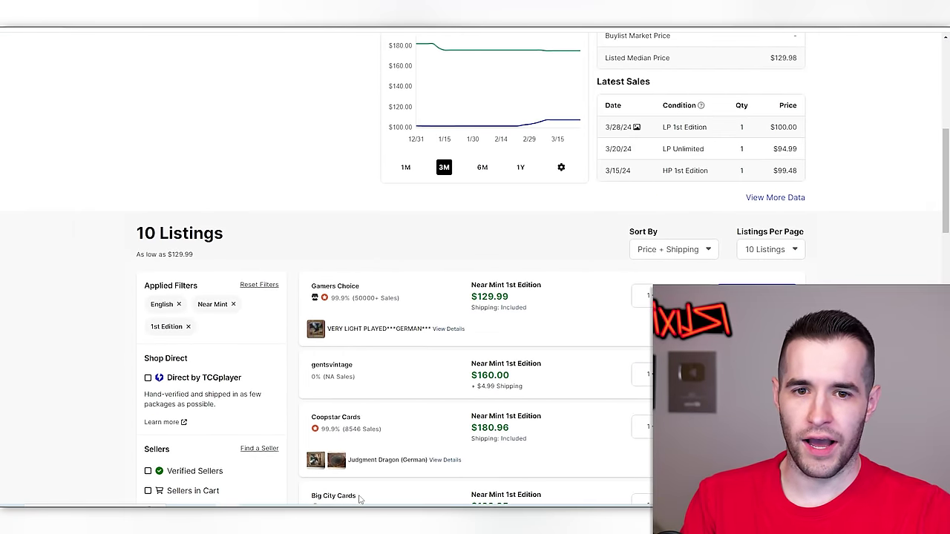
{"action": "key", "text": "alt+Tab"}
{"action": "type", "text": "199.95"}
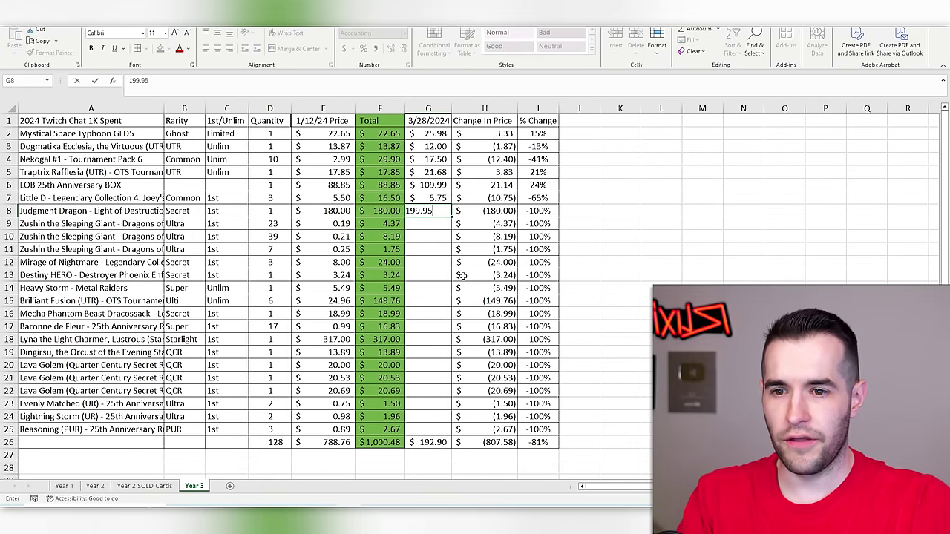
{"action": "key", "text": "Return"}
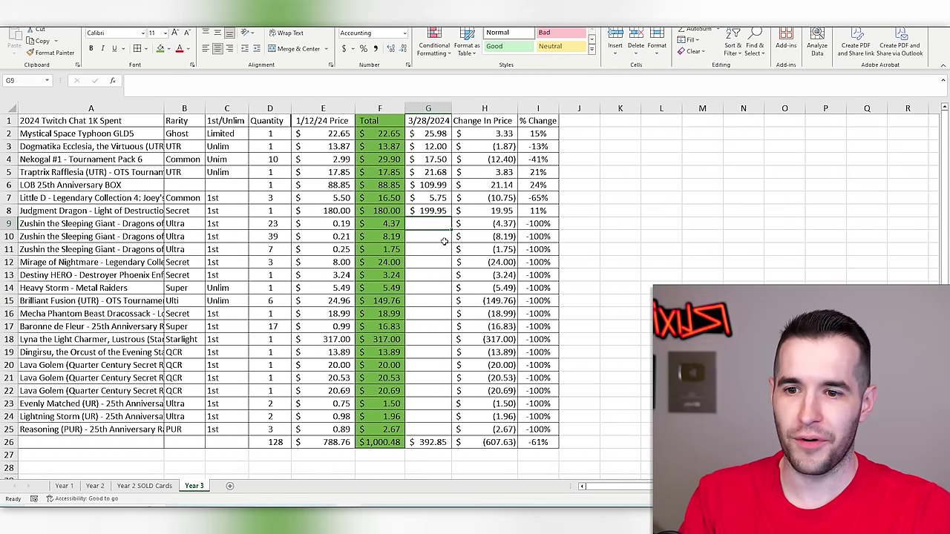
- Search TCGplayer for Zushin the Sleeping Giant and open the Dragons of Legend: Unleashed listing
{"action": "key", "text": "alt+Tab"}
{"action": "scroll", "coordinate": [357, 257], "scroll_direction": "up", "scroll_amount": 5}
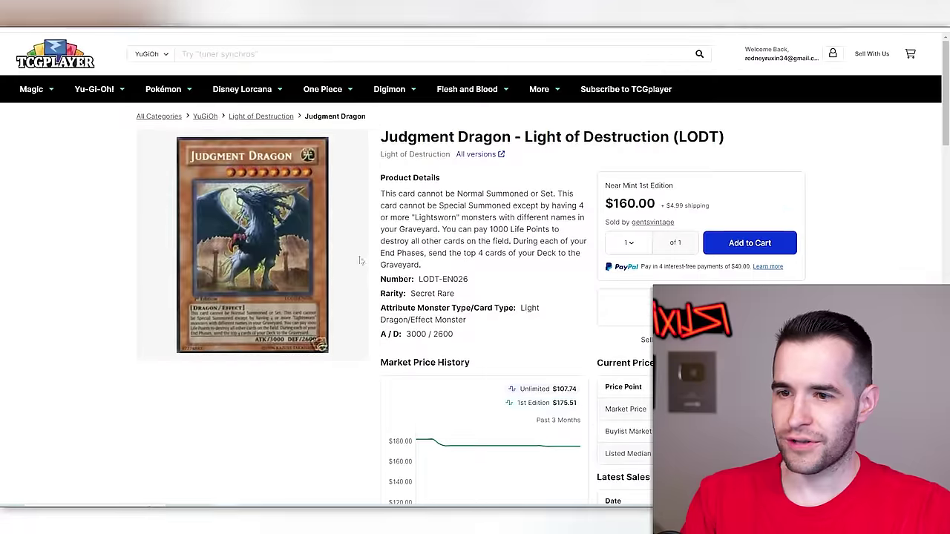
{"action": "left_click", "coordinate": [322, 54]}
{"action": "type", "text": "Zushin the Sleeping Giant"}
{"action": "key", "text": "Return"}
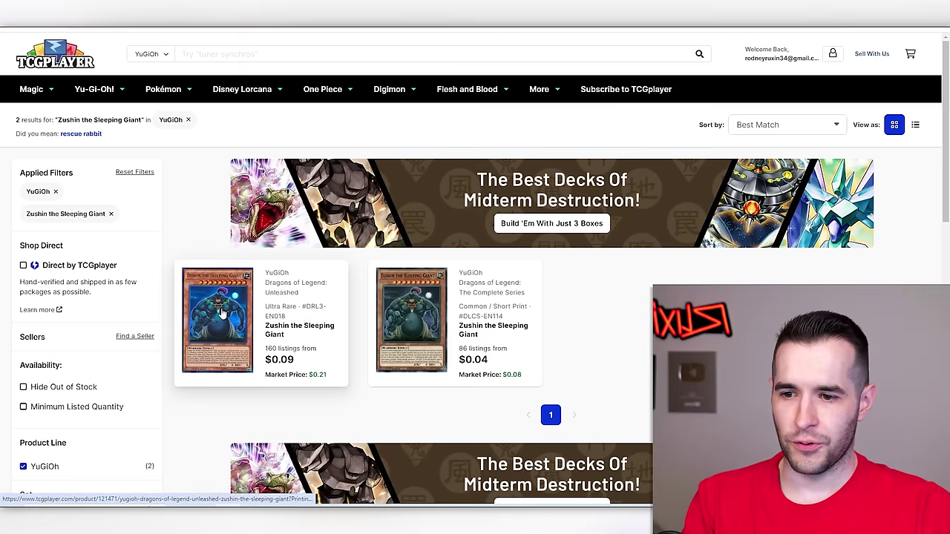
{"action": "left_click", "coordinate": [237, 324]}
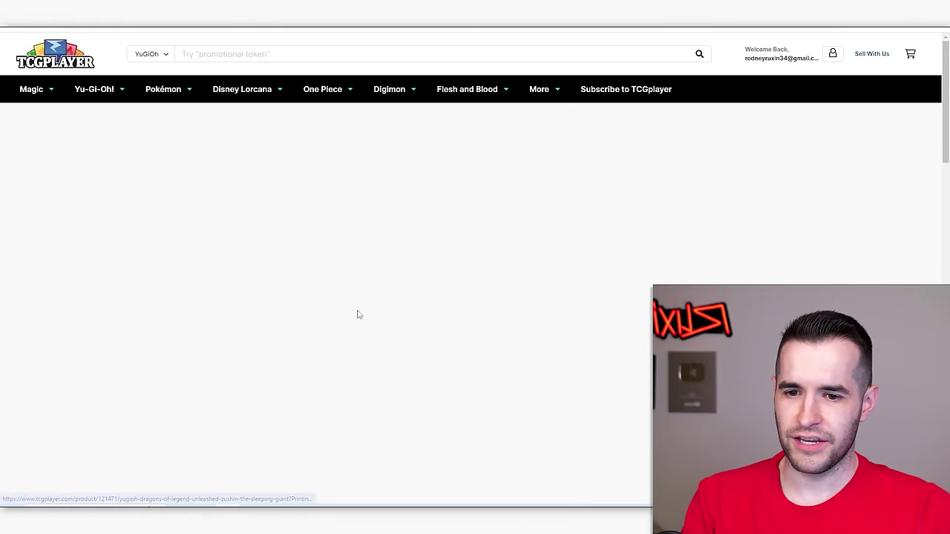
{"action": "scroll", "coordinate": [394, 291], "scroll_direction": "down", "scroll_amount": 10}
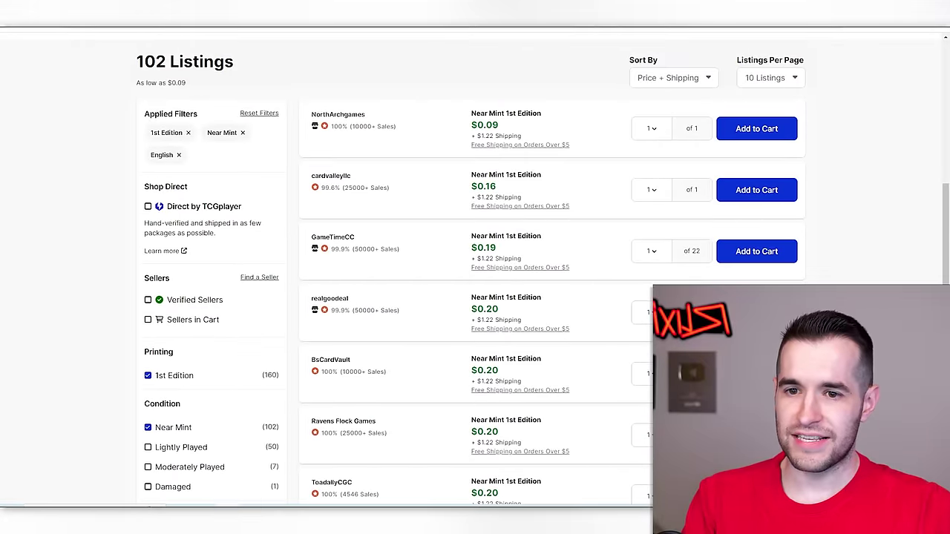
- Copy G9's formula down into G10 (3.51) and enter 0.63 in G11
{"action": "key", "text": "alt+Tab"}
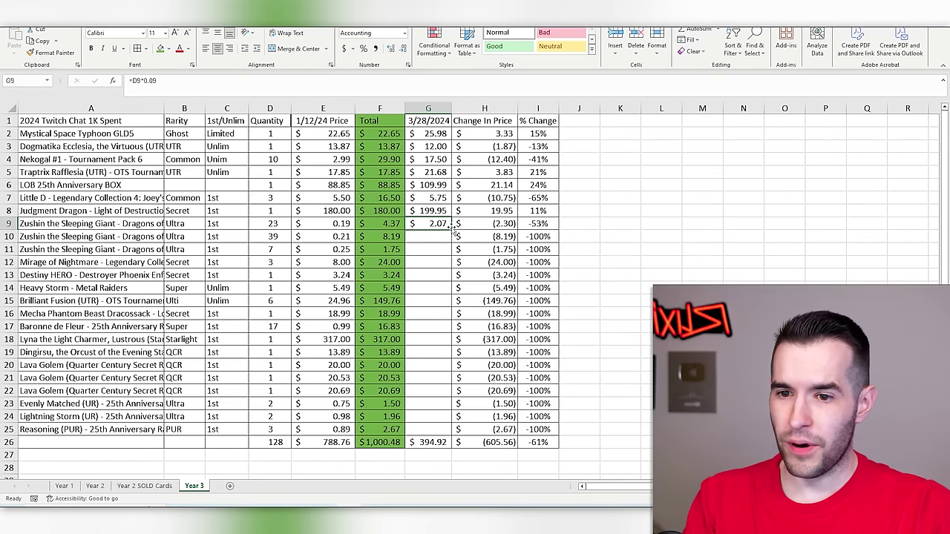
{"action": "left_click_drag", "start_coordinate": [451, 230], "coordinate": [452, 242]}
{"action": "left_click", "coordinate": [619, 215]}
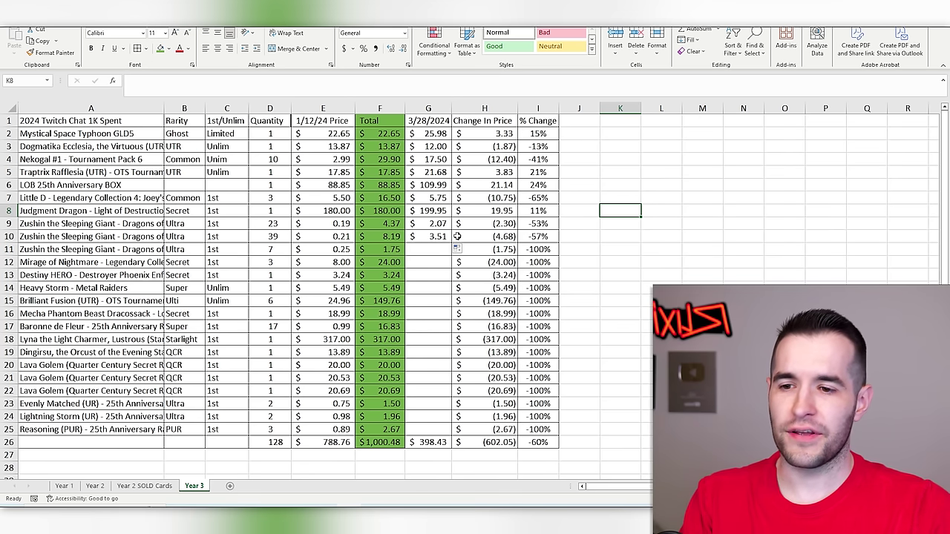
{"action": "left_click", "coordinate": [339, 238]}
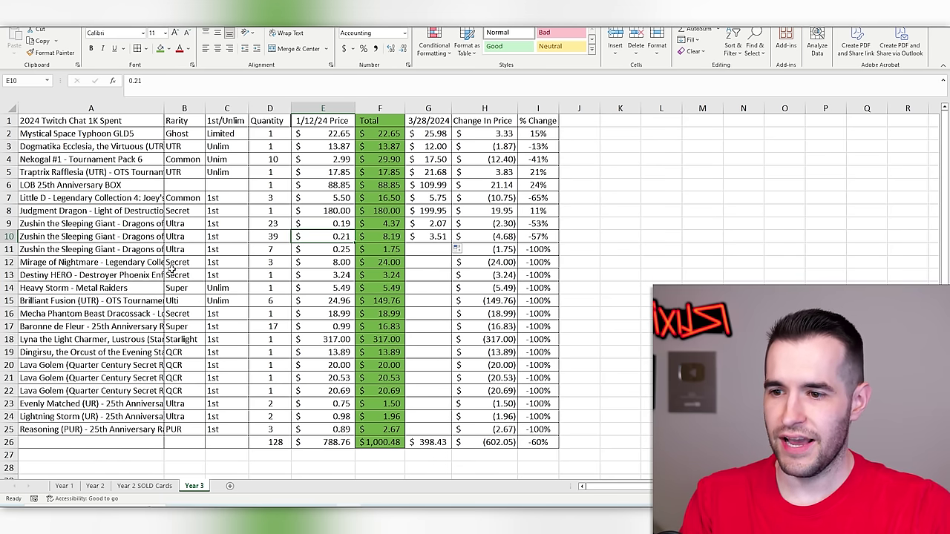
{"action": "left_click", "coordinate": [423, 249]}
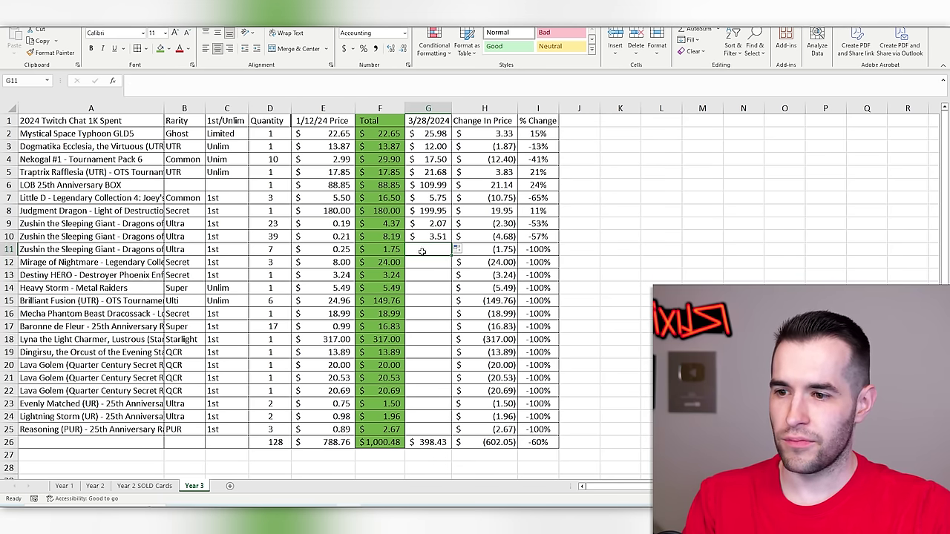
{"action": "type", "text": "0.63"}
{"action": "left_click", "coordinate": [428, 261]}
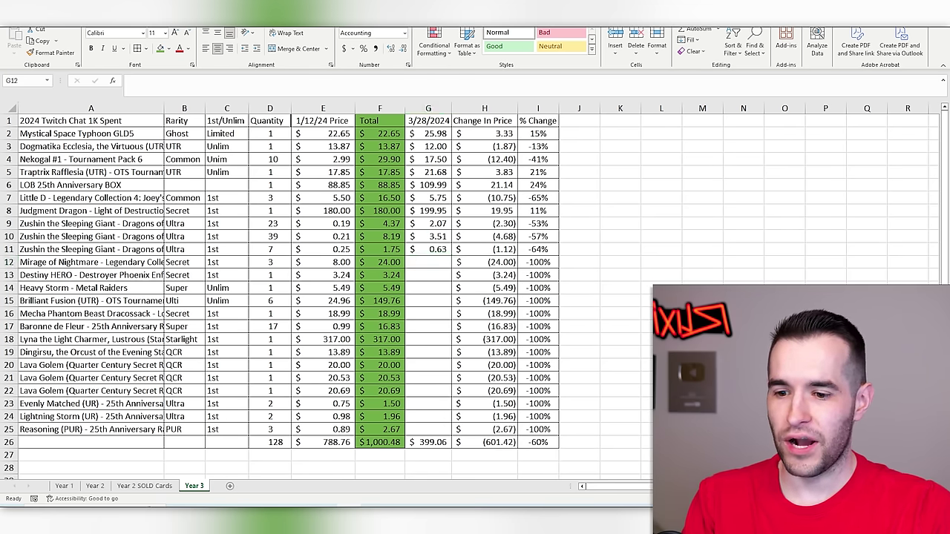
{"action": "key", "text": "alt+Tab"}
{"action": "left_click", "coordinate": [306, 52]}
- Look up the Legendary Collection 3 Mirage of Nightmare listing on TCGplayer
{"action": "type", "text": "mirage of nightmare"}
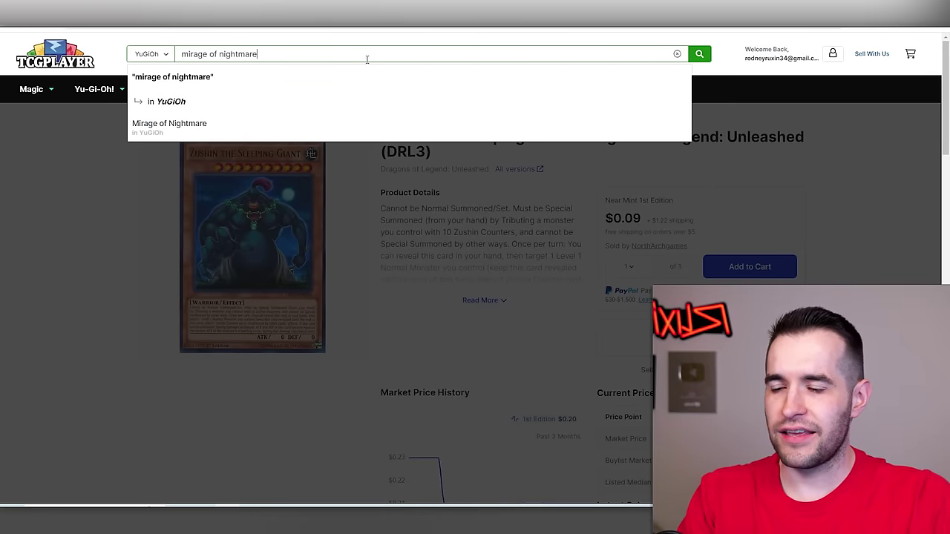
{"action": "left_click", "coordinate": [334, 133]}
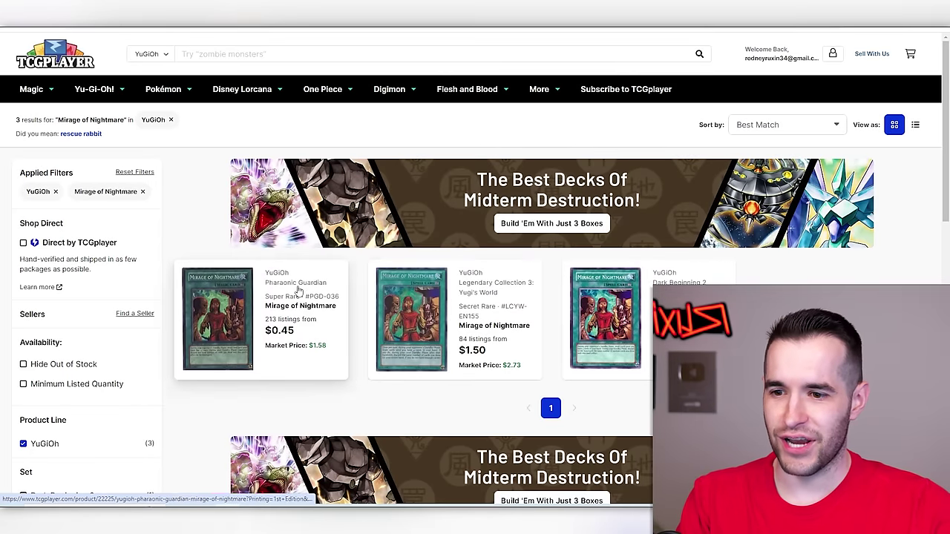
{"action": "left_click", "coordinate": [429, 310]}
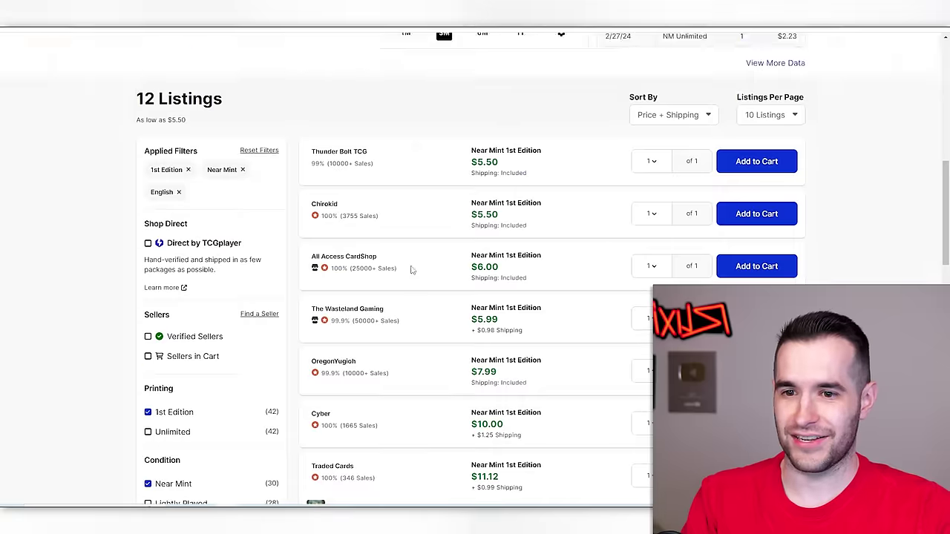
{"action": "scroll", "coordinate": [413, 268], "scroll_direction": "down", "scroll_amount": 1}
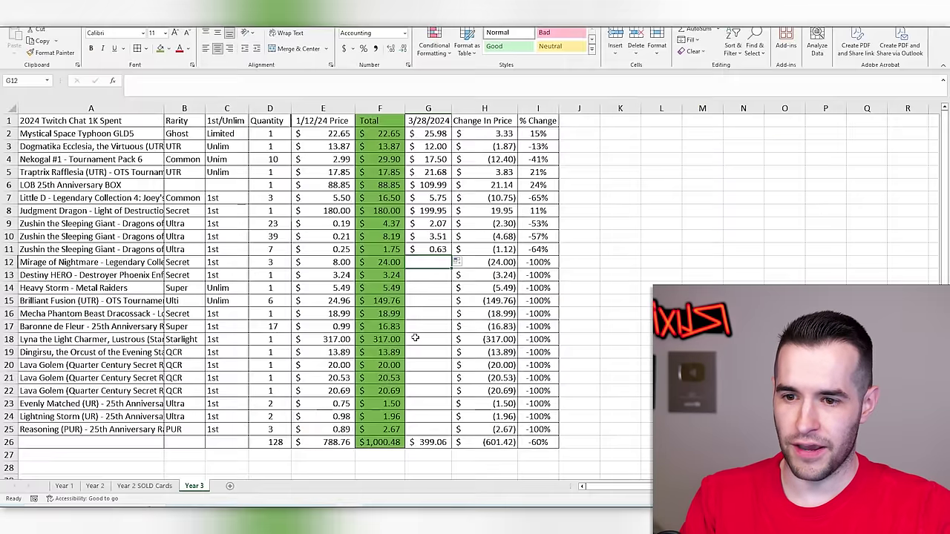
- Enter Mirage of Nightmare's value in G12 as =5.5*3, giving 16.50 for three copies
{"action": "type", "text": "5.50"}
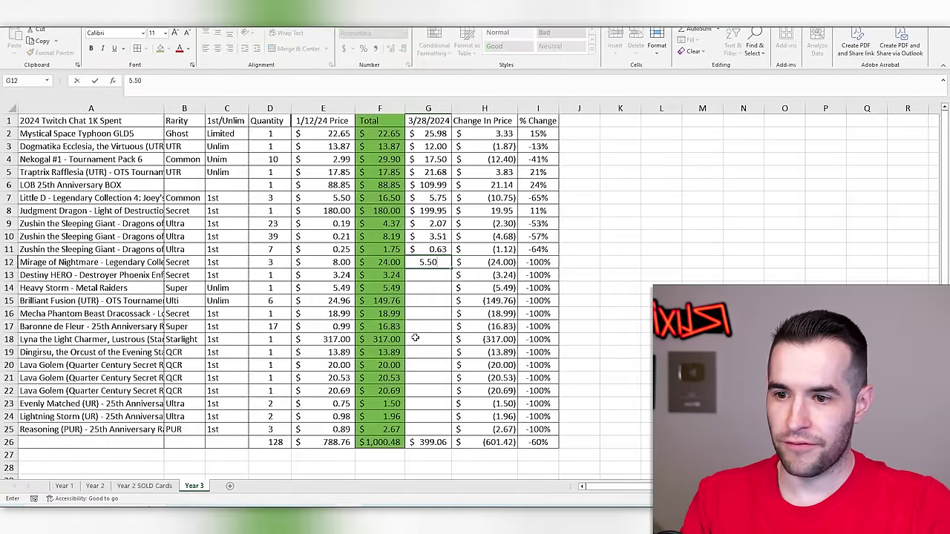
{"action": "key", "text": "Left"}
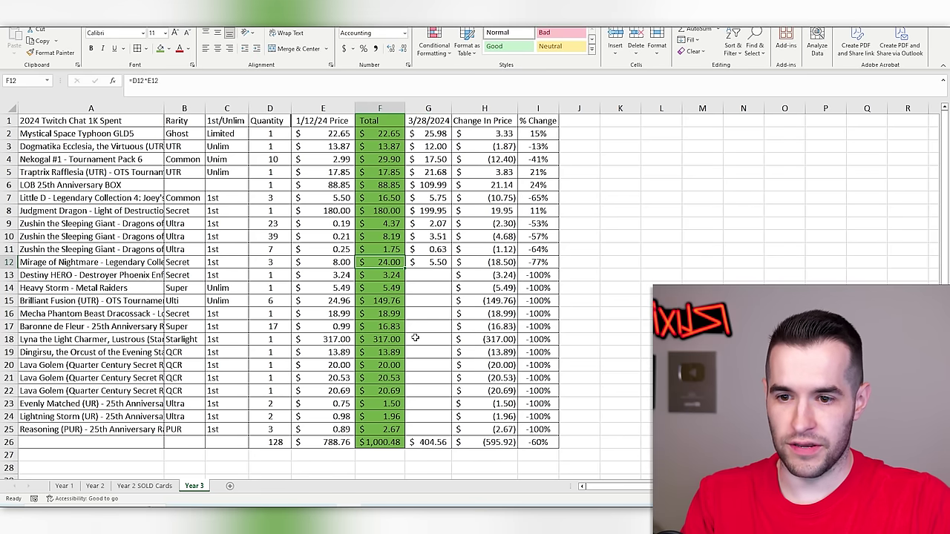
{"action": "left_click", "coordinate": [422, 259]}
{"action": "type", "text": "=5.5"}
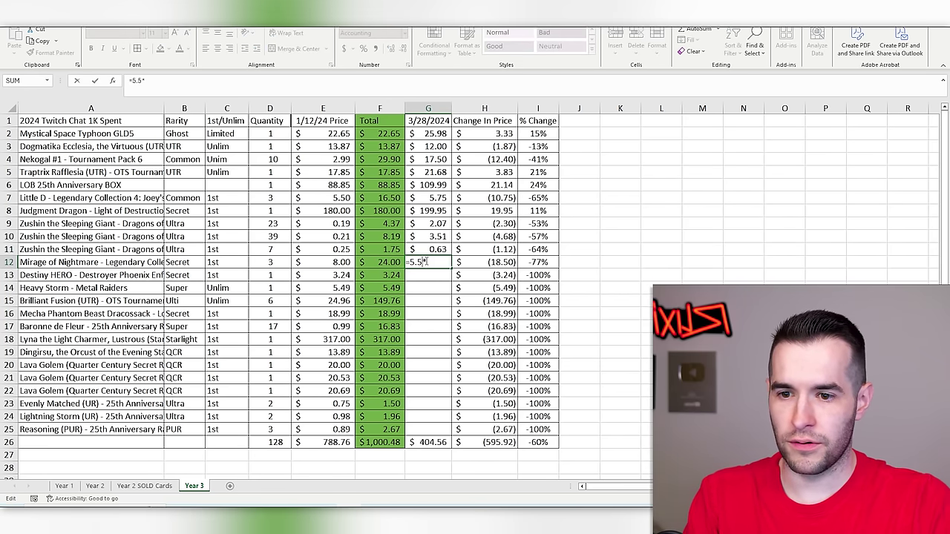
{"action": "type", "text": "*"}
{"action": "left_click", "coordinate": [269, 260]}
{"action": "key", "text": "Return"}
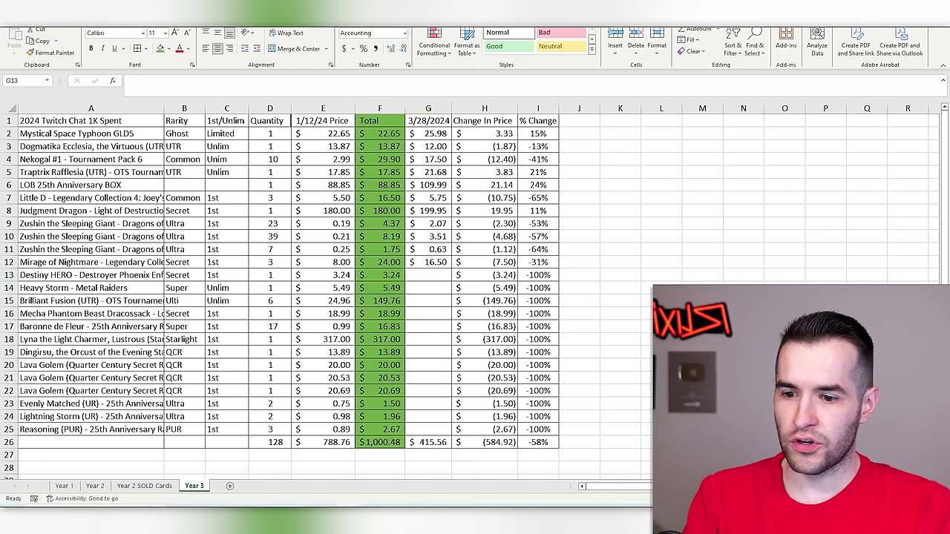
- Start a TCGplayer search for Destiny HERO - Destroyer Phoenix Enforcer
{"action": "key", "text": "alt+Tab"}
{"action": "left_click", "coordinate": [364, 54]}
{"action": "type", "text": "destroyer phjo"}
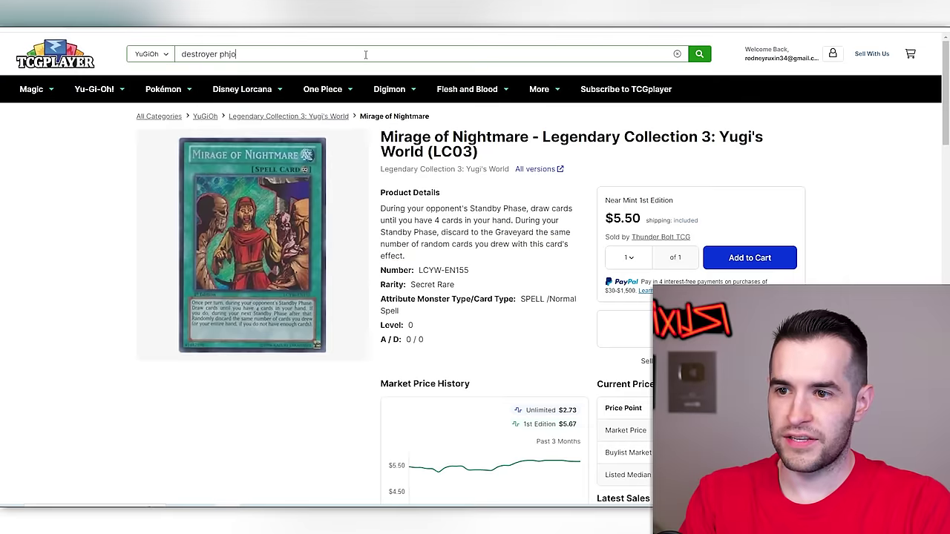
- Find Destiny HERO - Destroyer Phoenix Enforcer and view its Burst of Destiny listings
{"action": "key", "text": "BackSpace"}
{"action": "key", "text": "BackSpace"}
{"action": "type", "text": "oeni"}
{"action": "left_click", "coordinate": [423, 126]}
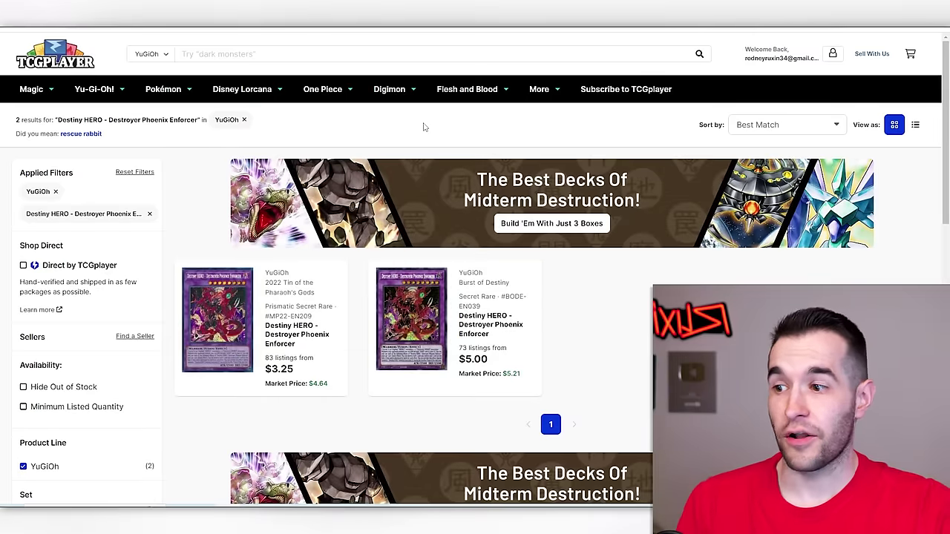
{"action": "key", "text": "alt+Tab"}
{"action": "key", "text": "alt+Tab"}
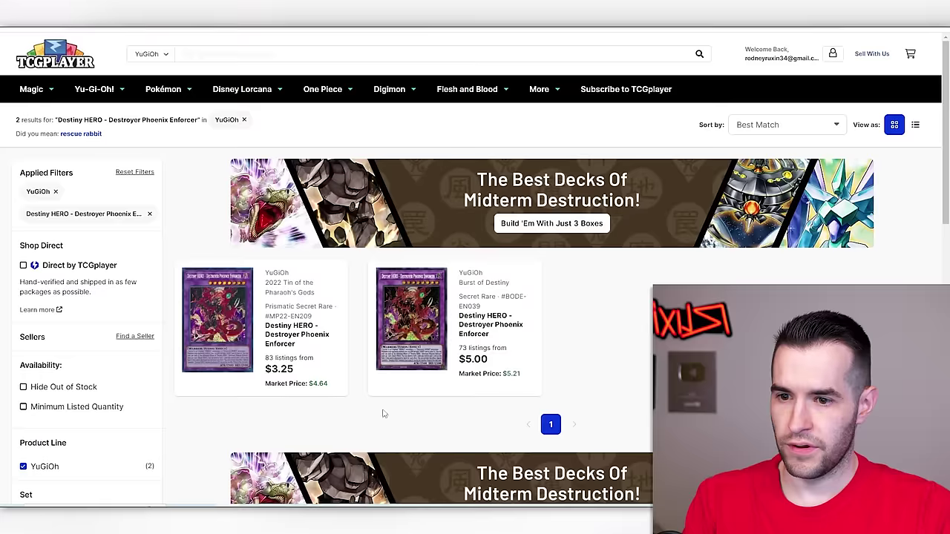
{"action": "left_click", "coordinate": [421, 334]}
{"action": "scroll", "coordinate": [437, 282], "scroll_direction": "down", "scroll_amount": 10}
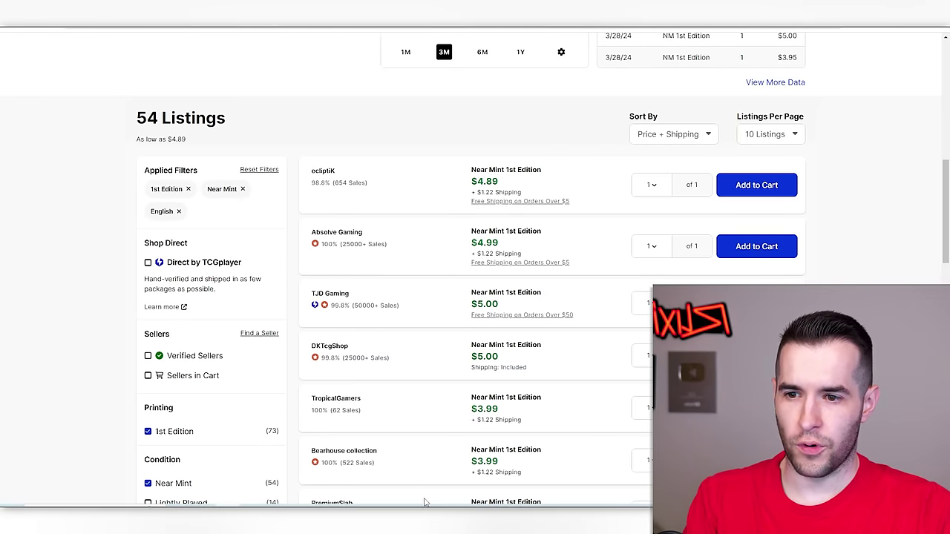
{"action": "key", "text": "alt+Tab"}
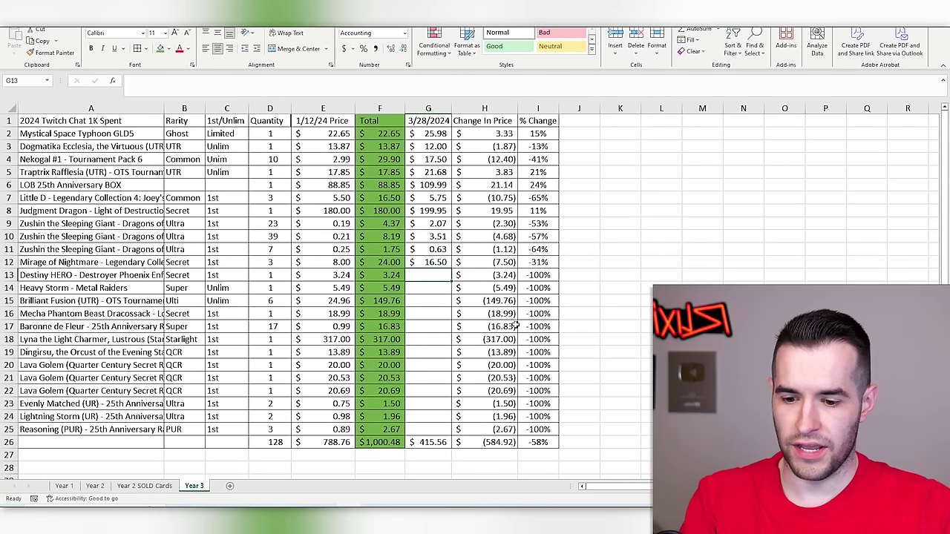
- Record 4.99 in G13 as the Destroyer Phoenix Enforcer price
{"action": "type", "text": "4.99"}
{"action": "key", "text": "Return"}
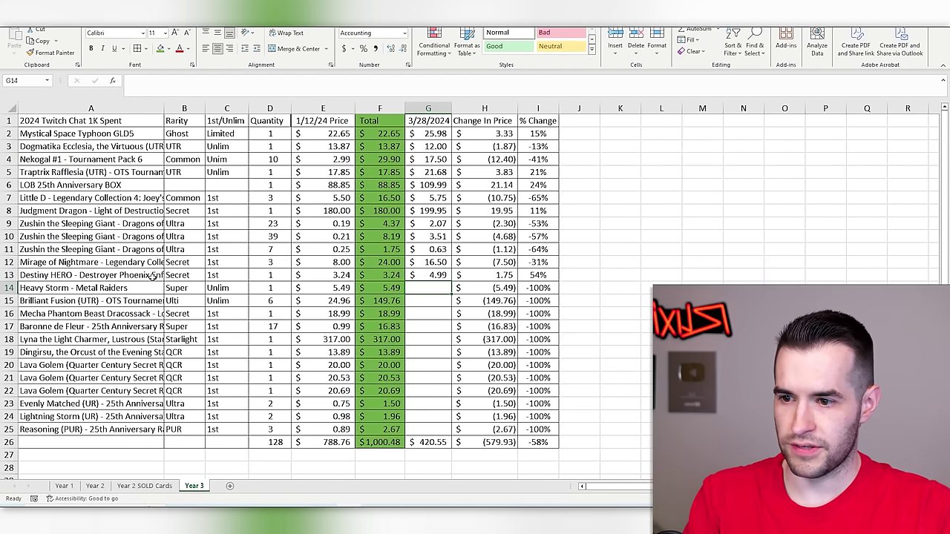
{"action": "left_click", "coordinate": [153, 288]}
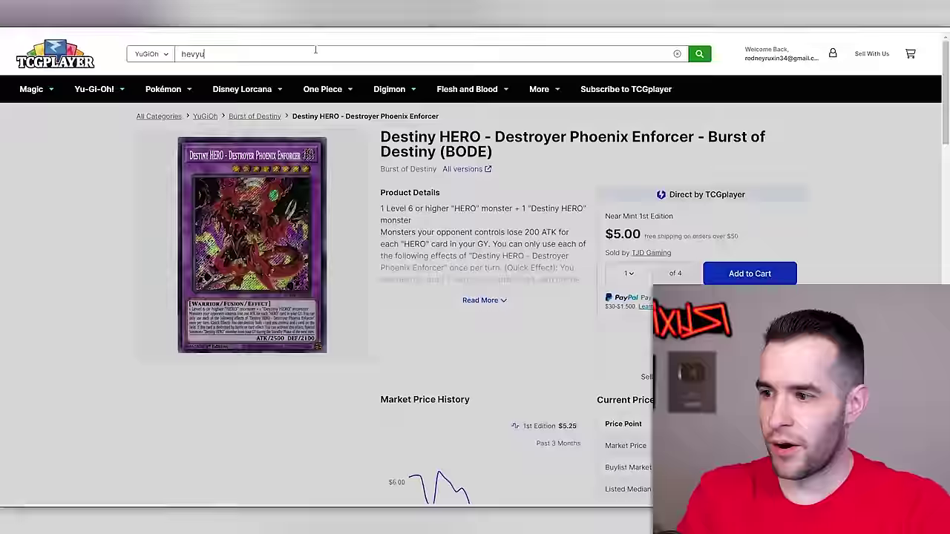
{"action": "scroll", "coordinate": [475, 297], "scroll_direction": "down", "scroll_amount": 5}
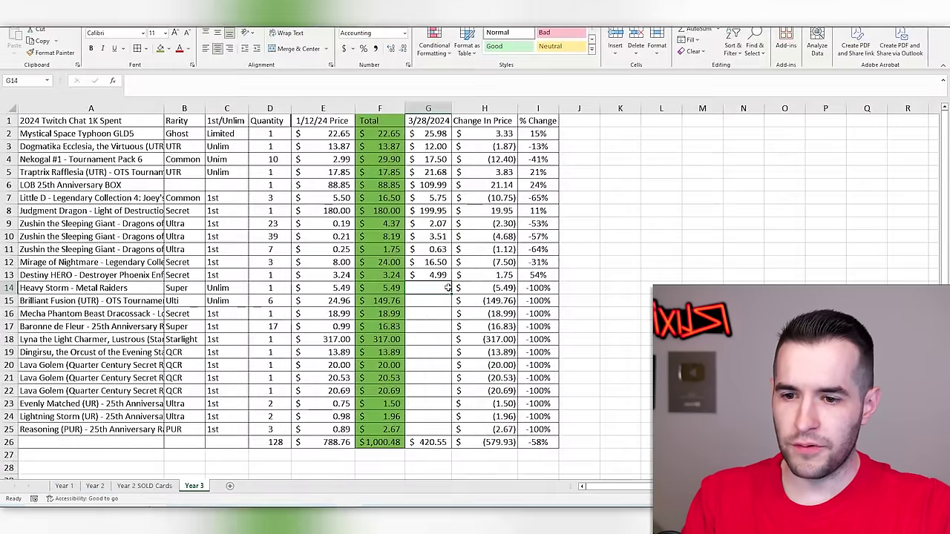
- Record Heavy Storm's 3/28/2024 price in G14
{"action": "type", "text": "5.99"}
{"action": "key", "text": "Return"}
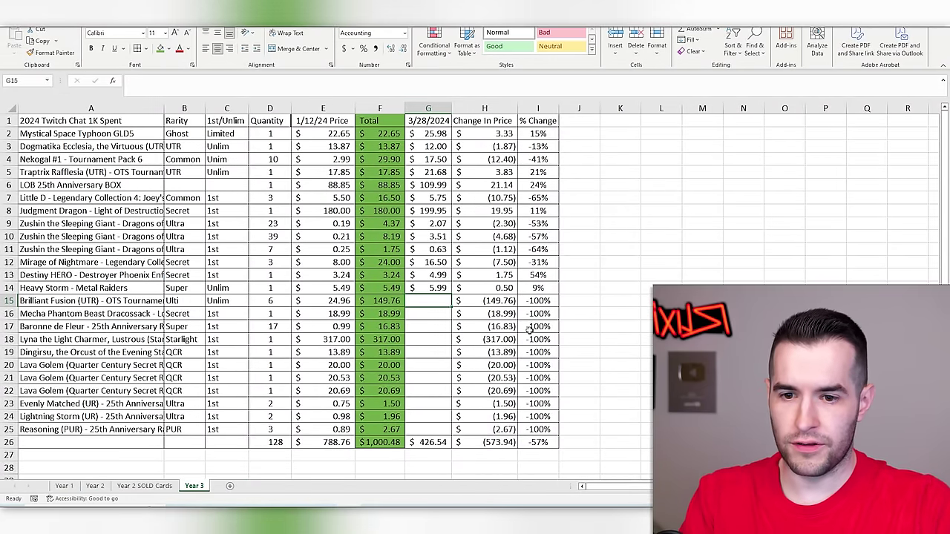
{"action": "key", "text": "alt+Tab"}
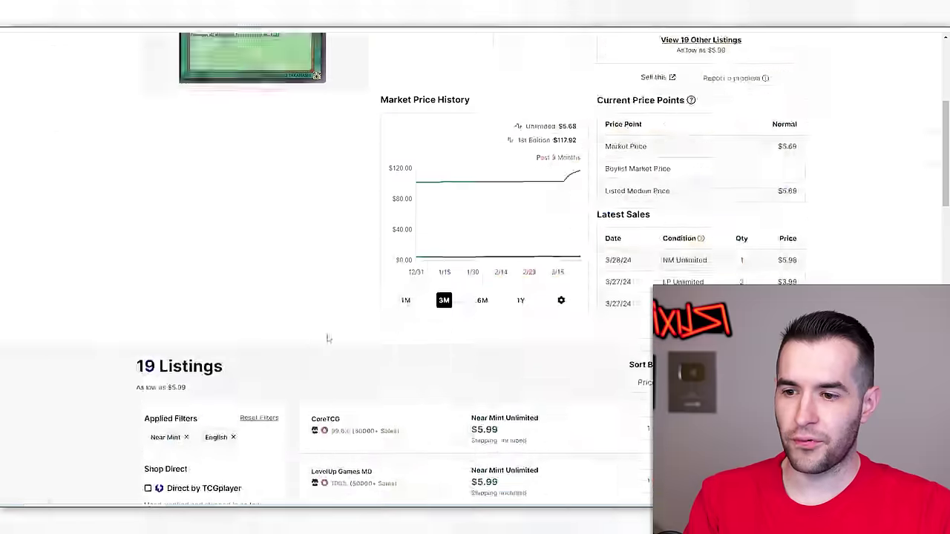
{"action": "scroll", "coordinate": [337, 312], "scroll_direction": "up", "scroll_amount": 5}
- Look up Brilliant Fusion (UTR) on TCGplayer and filter listings by condition
{"action": "left_click", "coordinate": [363, 54]}
{"action": "type", "text": "brillia"}
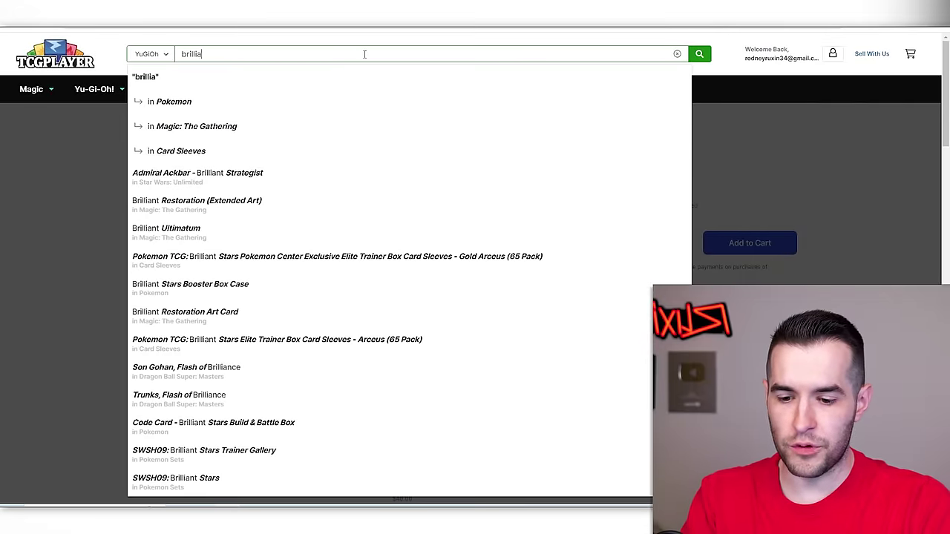
{"action": "type", "text": "nt fusion"}
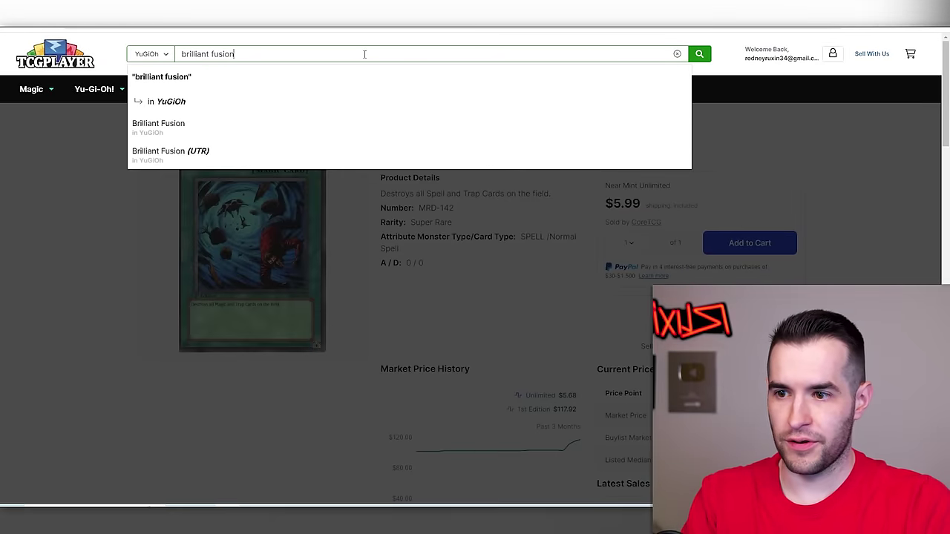
{"action": "left_click", "coordinate": [328, 161]}
{"action": "scroll", "coordinate": [445, 230], "scroll_direction": "down", "scroll_amount": 10}
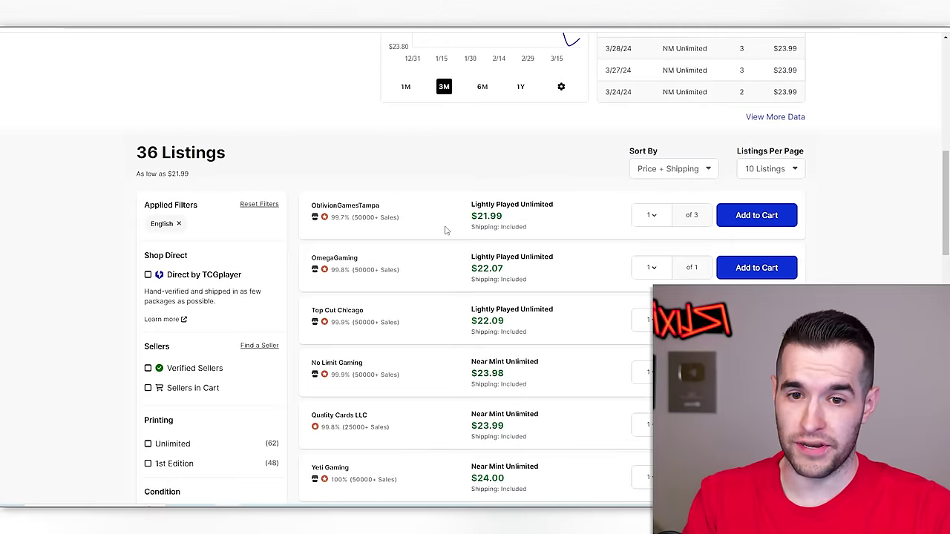
{"action": "left_click", "coordinate": [148, 418]}
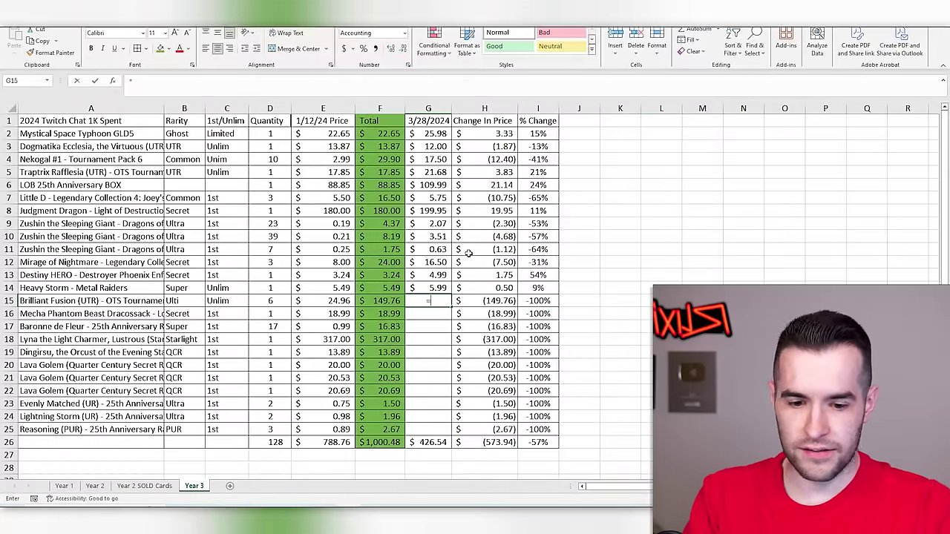
- Enter =D15*23.98 in G15 for the six Brilliant Fusion copies (143.88)
{"action": "type", "text": "=E15"}
{"action": "key", "text": "Left"}
{"action": "type", "text": "*"}
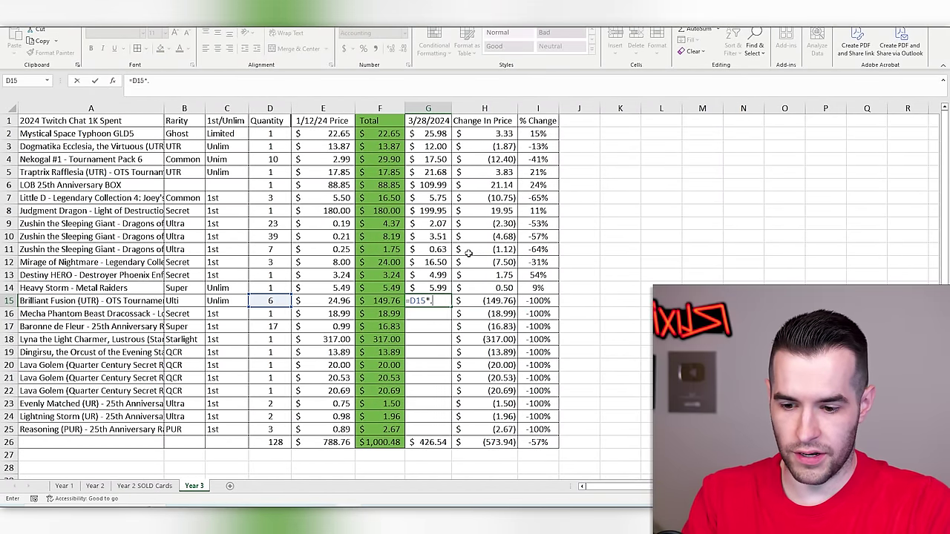
{"action": "type", "text": "23.98"}
{"action": "key", "text": "Return"}
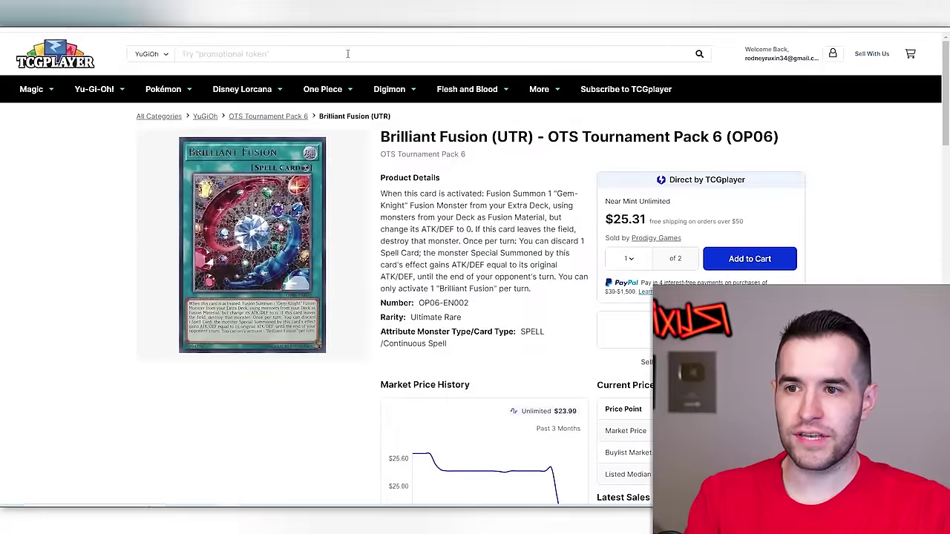
- Search TCGplayer for Mecha Phantom Beast Dracossack, showing only 1st Edition listings
{"action": "left_click", "coordinate": [347, 52]}
{"action": "type", "text": "dracosack"}
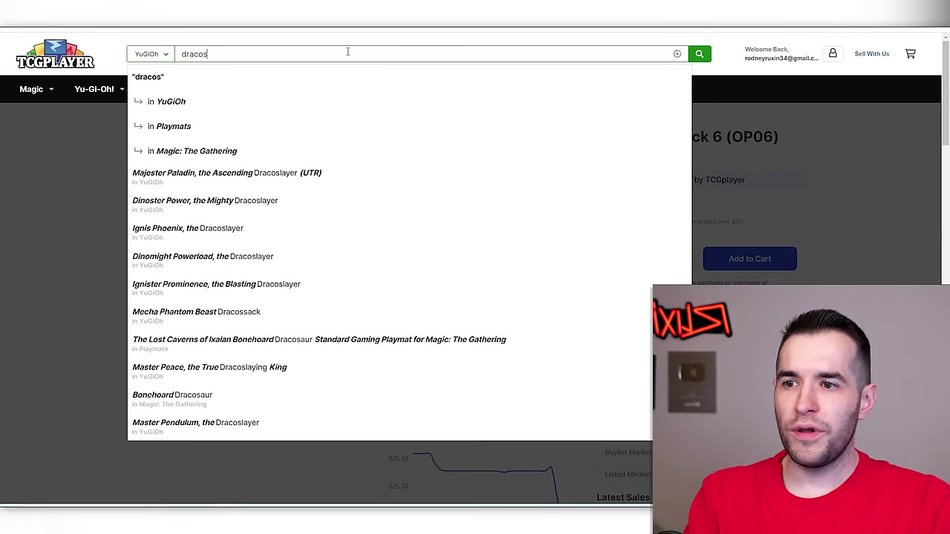
{"action": "key", "text": "BackSpace"}
{"action": "key", "text": "BackSpace"}
{"action": "type", "text": "sac"}
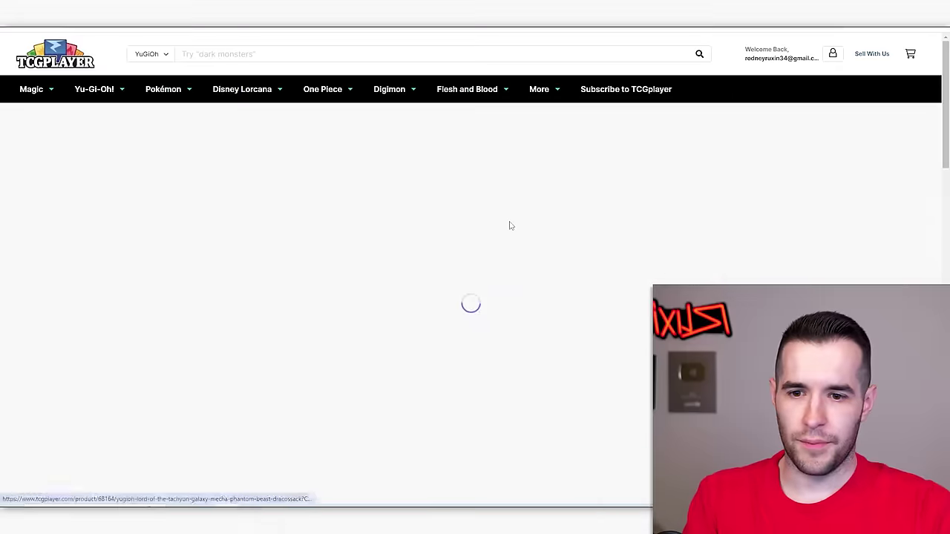
{"action": "scroll", "coordinate": [457, 231], "scroll_direction": "down", "scroll_amount": 10}
{"action": "scroll", "coordinate": [457, 231], "scroll_direction": "down", "scroll_amount": 3}
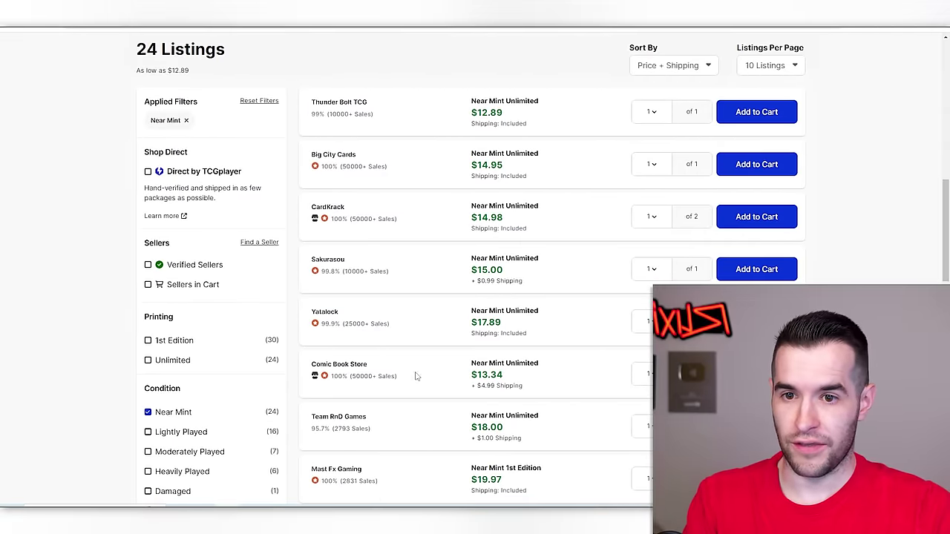
{"action": "left_click", "coordinate": [147, 341]}
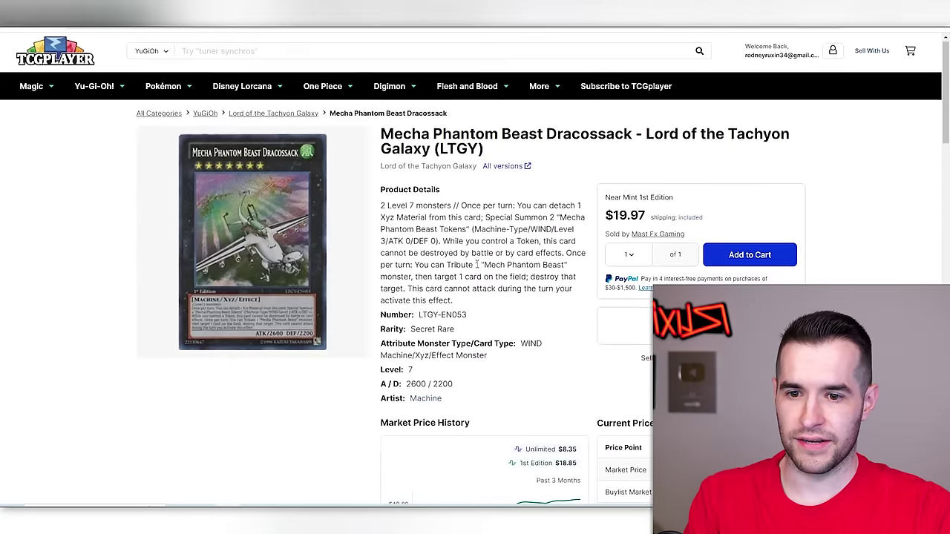
{"action": "scroll", "coordinate": [442, 289], "scroll_direction": "down", "scroll_amount": 10}
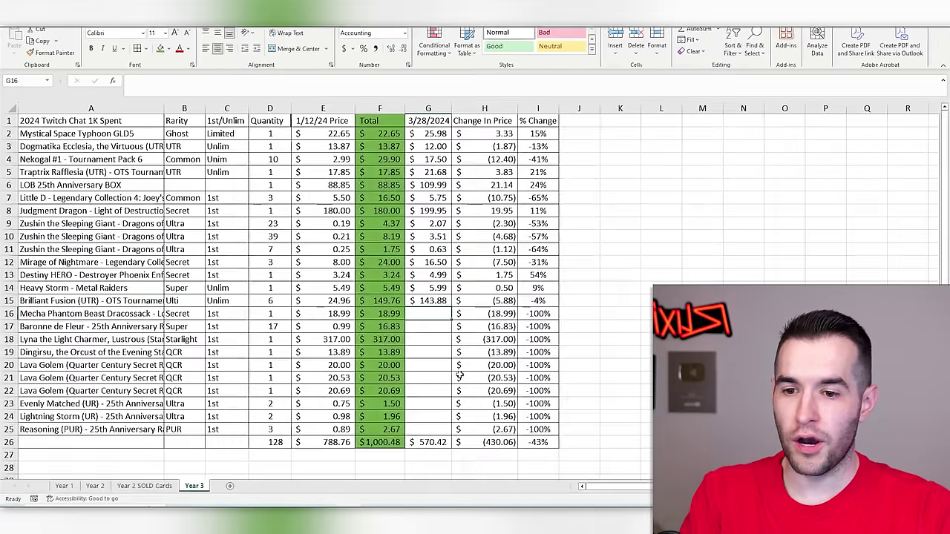
- Record 19.97 in G16 as the Dracossack price
{"action": "type", "text": "1"}
{"action": "key", "text": "Return"}
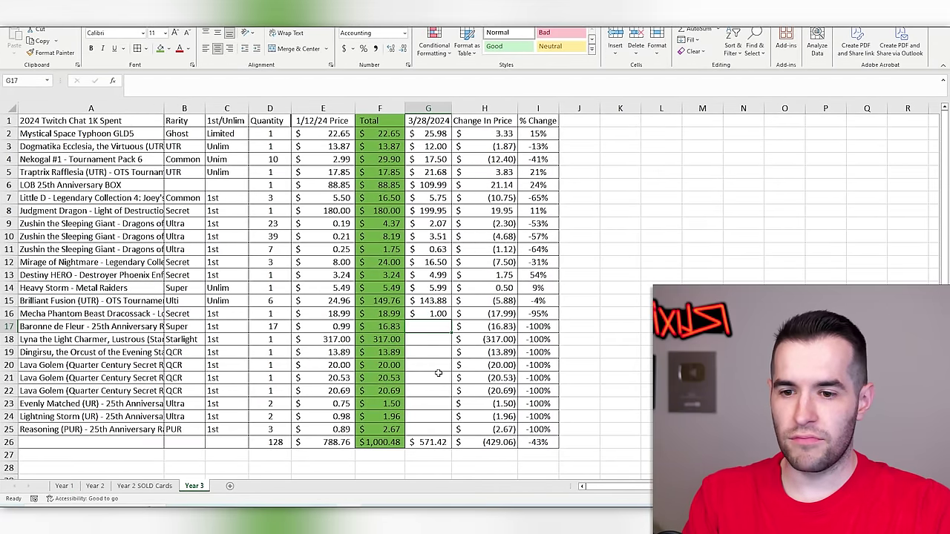
{"action": "key", "text": "Up"}
{"action": "type", "text": "19.97"}
{"action": "key", "text": "Return"}
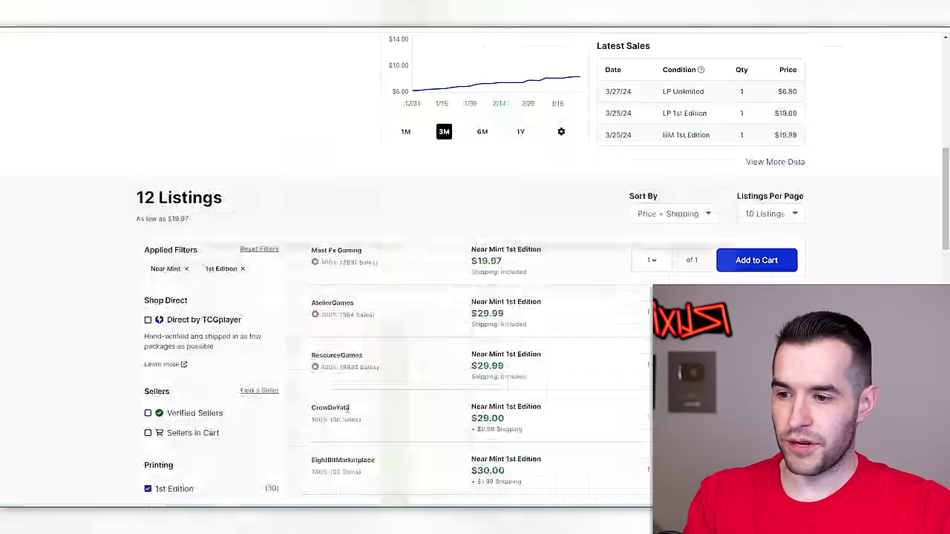
- Search for Baronne de Fleur and open its first product listing
{"action": "scroll", "coordinate": [475, 297], "scroll_direction": "up", "scroll_amount": 10}
{"action": "left_click", "coordinate": [349, 57]}
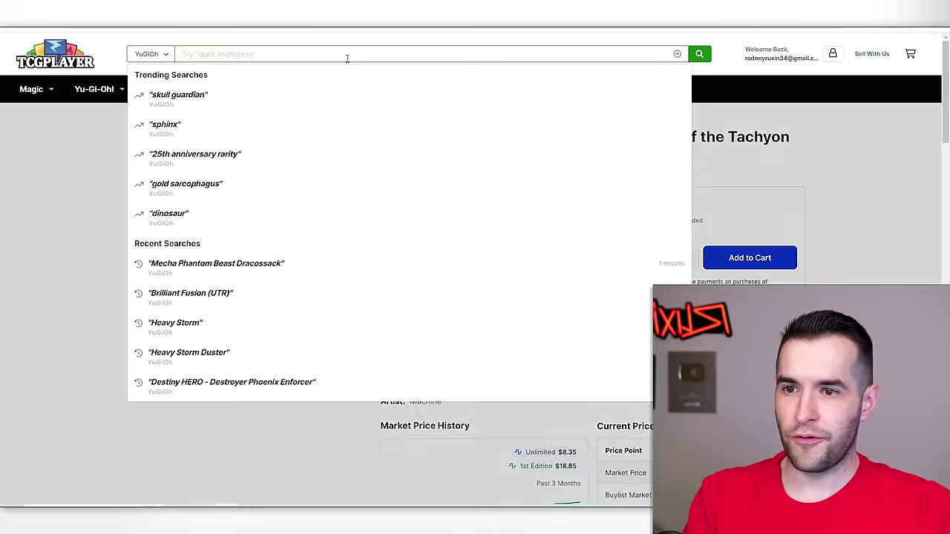
{"action": "type", "text": "baronne"}
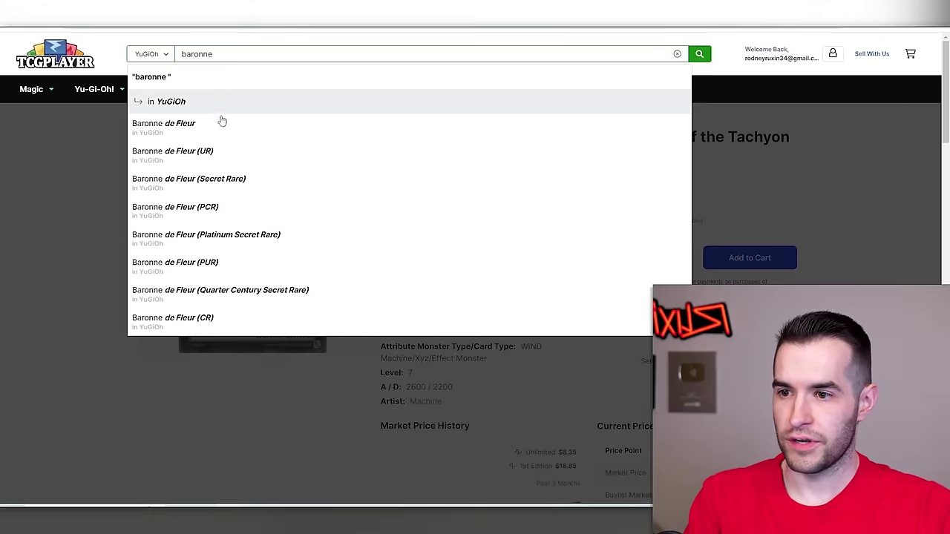
{"action": "left_click", "coordinate": [221, 124]}
{"action": "left_click", "coordinate": [229, 315]}
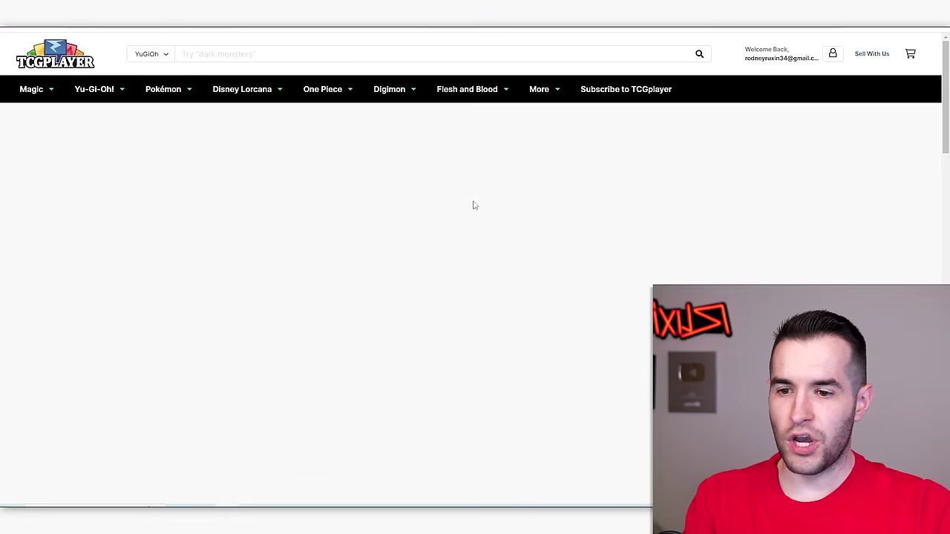
{"action": "scroll", "coordinate": [471, 210], "scroll_direction": "down", "scroll_amount": 6}
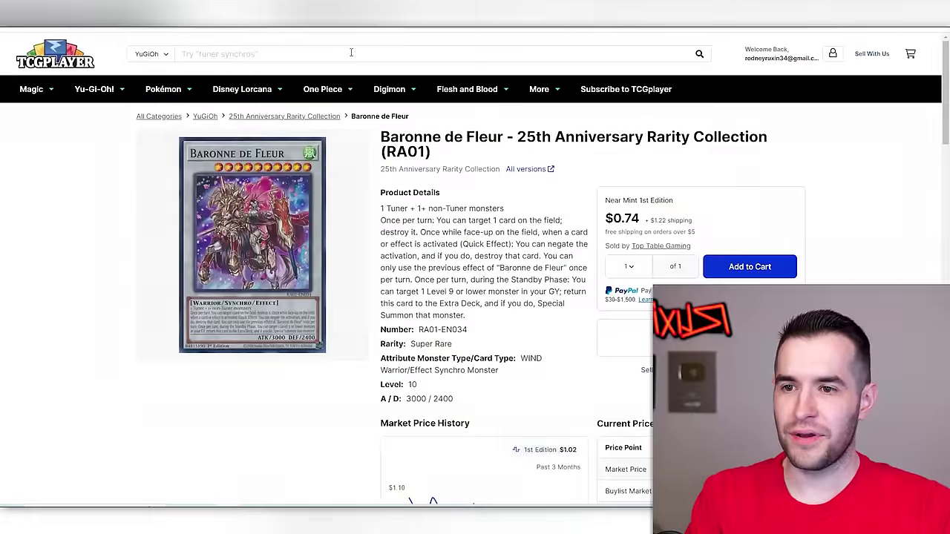
- Look up Lyna the Light Charmer and record 288 in G18
{"action": "left_click", "coordinate": [351, 52]}
{"action": "type", "text": "lyna"}
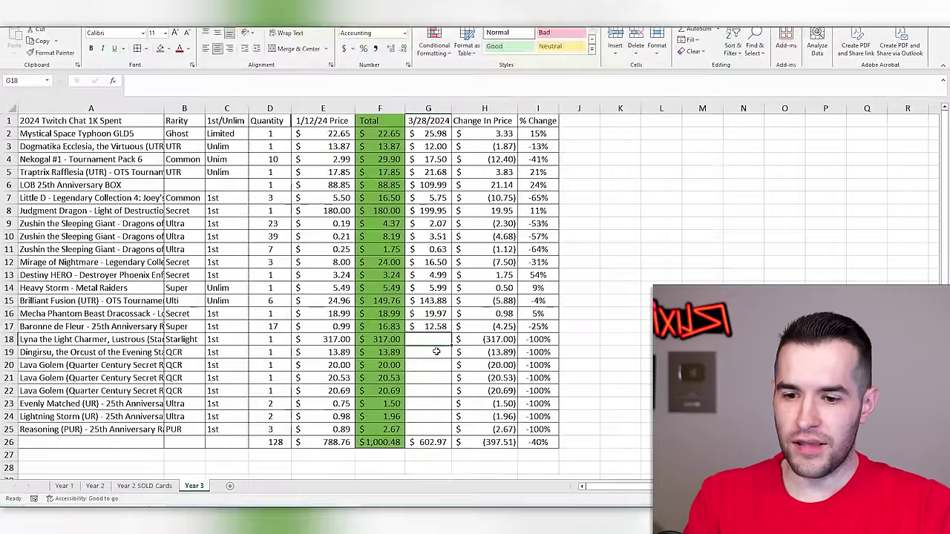
{"action": "type", "text": "288"}
{"action": "key", "text": "Return"}
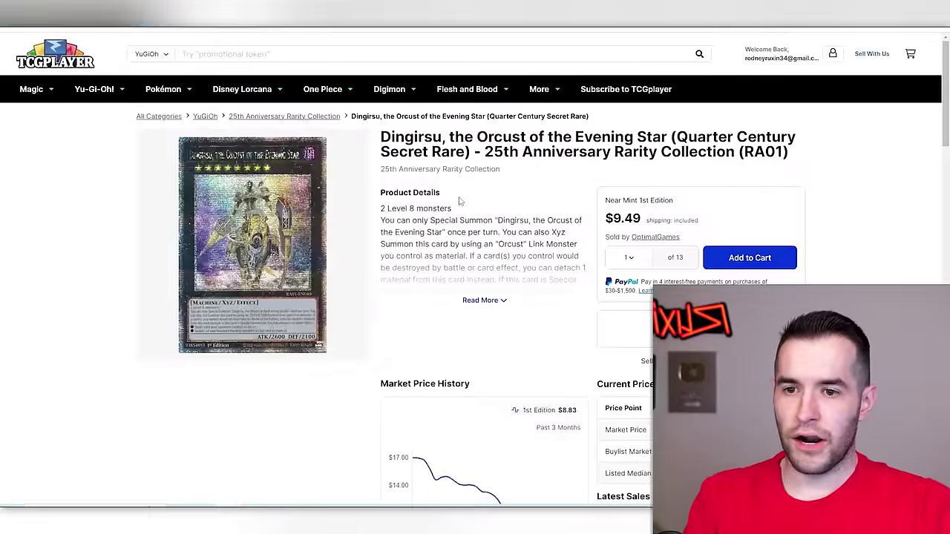
- Search TCGplayer for Lava Golem
{"action": "scroll", "coordinate": [456, 202], "scroll_direction": "down", "scroll_amount": 5}
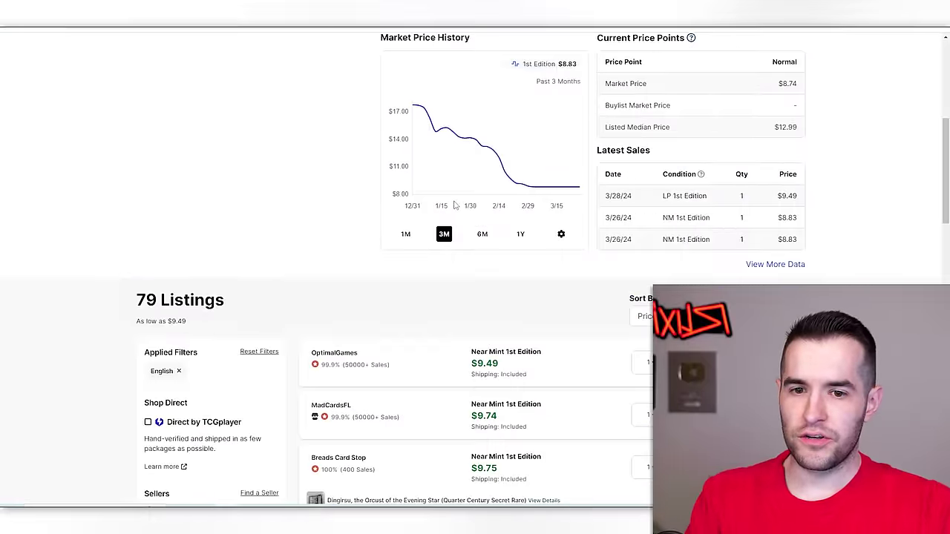
{"action": "scroll", "coordinate": [455, 205], "scroll_direction": "down", "scroll_amount": 3}
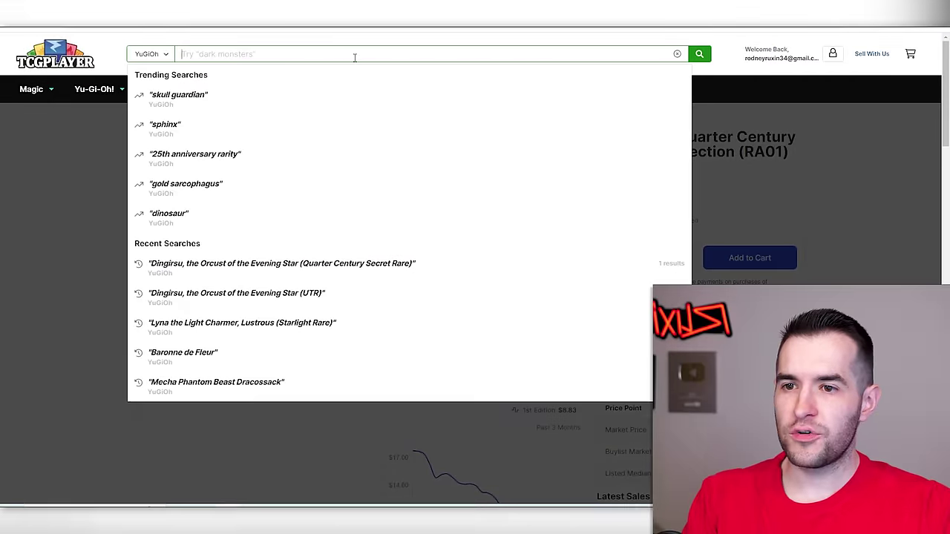
{"action": "type", "text": "lava golem"}
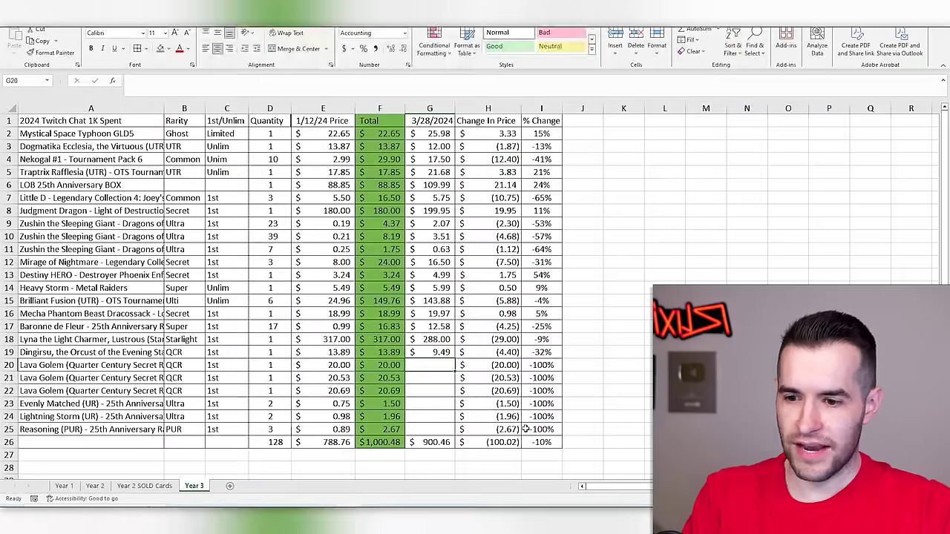
- Enter 15.10 in G20 and fill it down to G22 for the three Lava Golem rows
{"action": "type", "text": "15"}
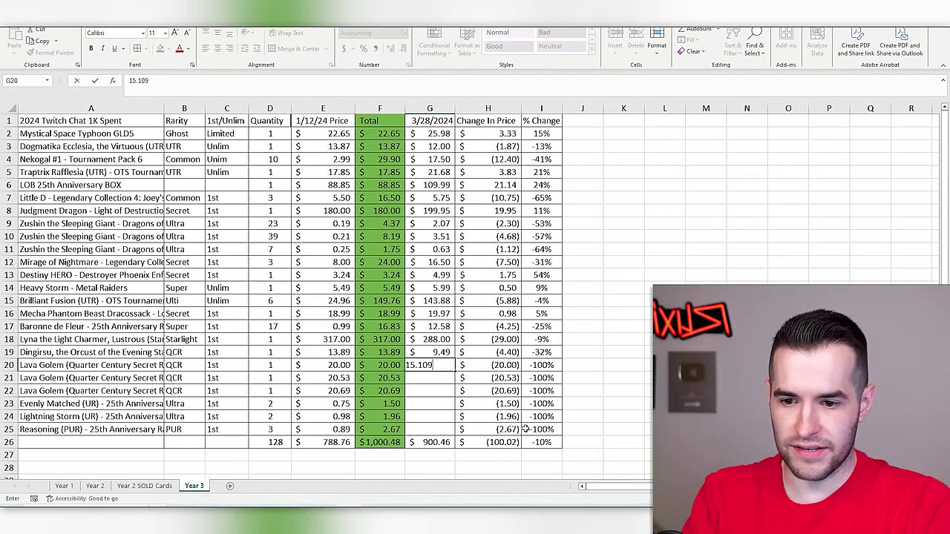
{"action": "type", "text": ".109"}
{"action": "key", "text": "ctrl+Return"}
{"action": "left_click_drag", "start_coordinate": [455, 371], "coordinate": [451, 394]}
{"action": "scroll", "coordinate": [450, 378], "scroll_direction": "down", "scroll_amount": 1}
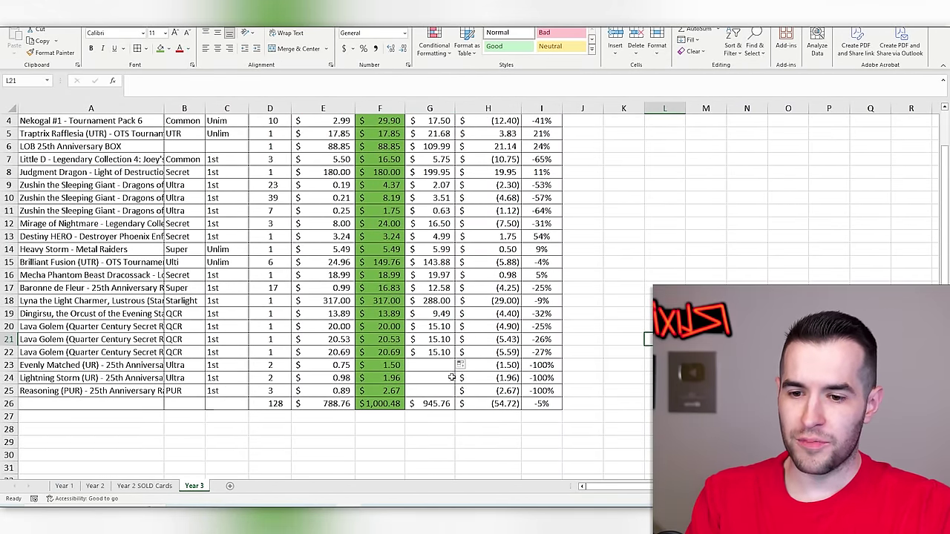
{"action": "left_click", "coordinate": [447, 365]}
{"action": "scroll", "coordinate": [446, 367], "scroll_direction": "down", "scroll_amount": 1}
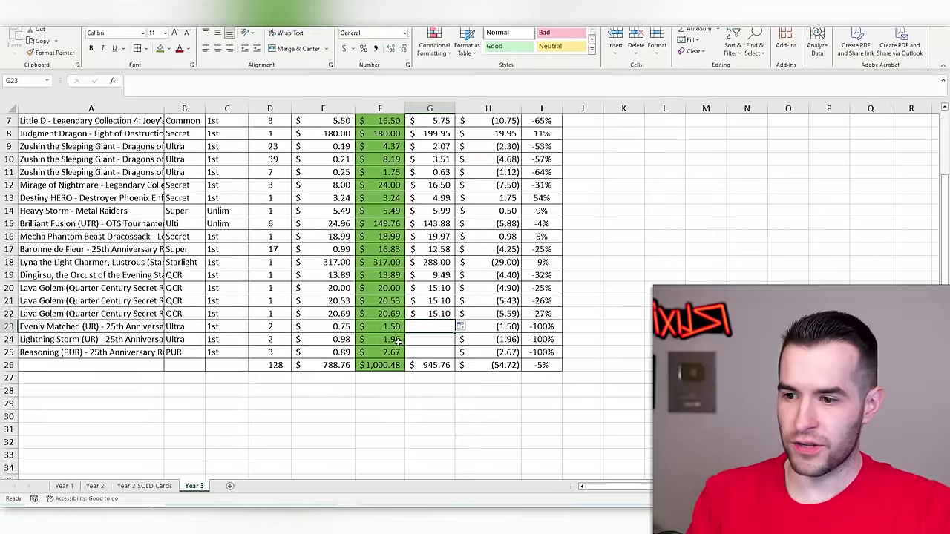
{"action": "scroll", "coordinate": [401, 342], "scroll_direction": "up", "scroll_amount": 2}
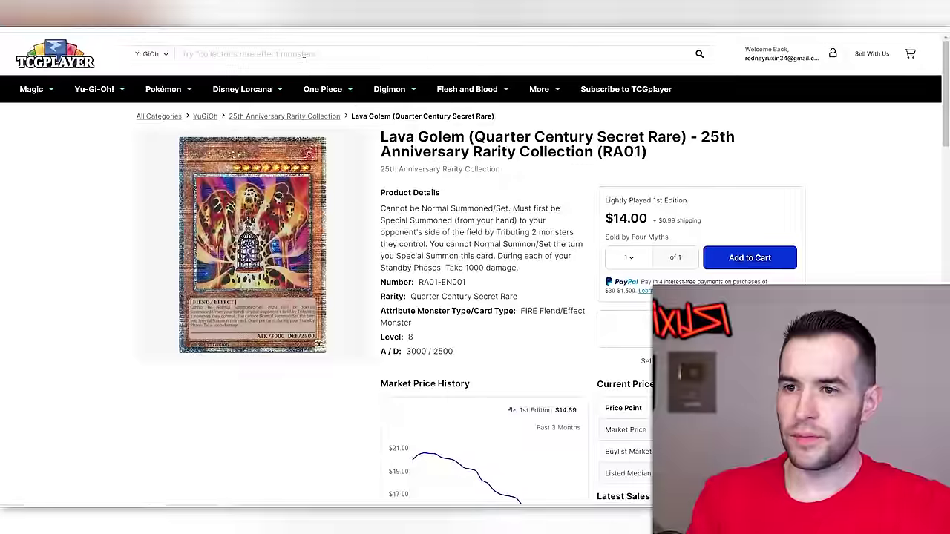
- Look up Evenly Matched and the Lightning Storm (UR) product on TCGplayer
{"action": "left_click", "coordinate": [306, 55]}
{"action": "type", "text": "even"}
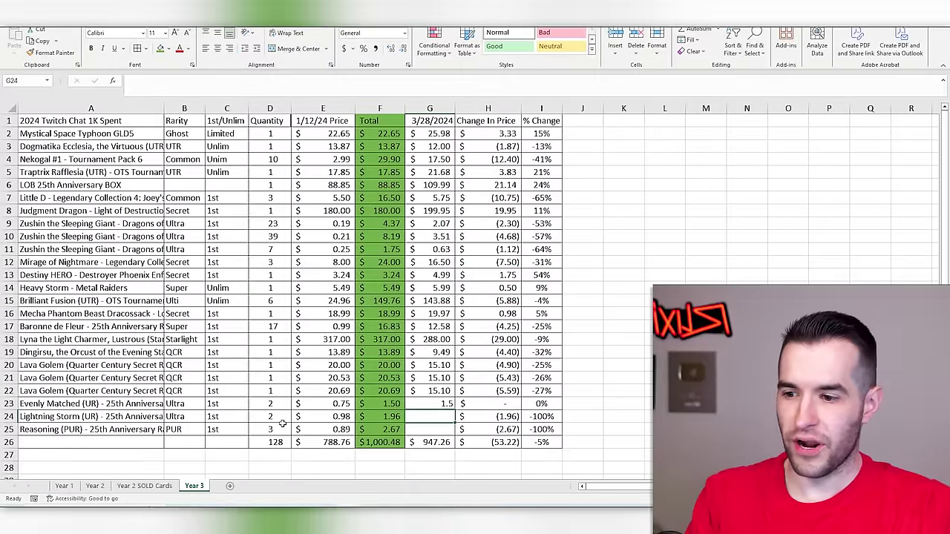
{"action": "type", "text": "="}
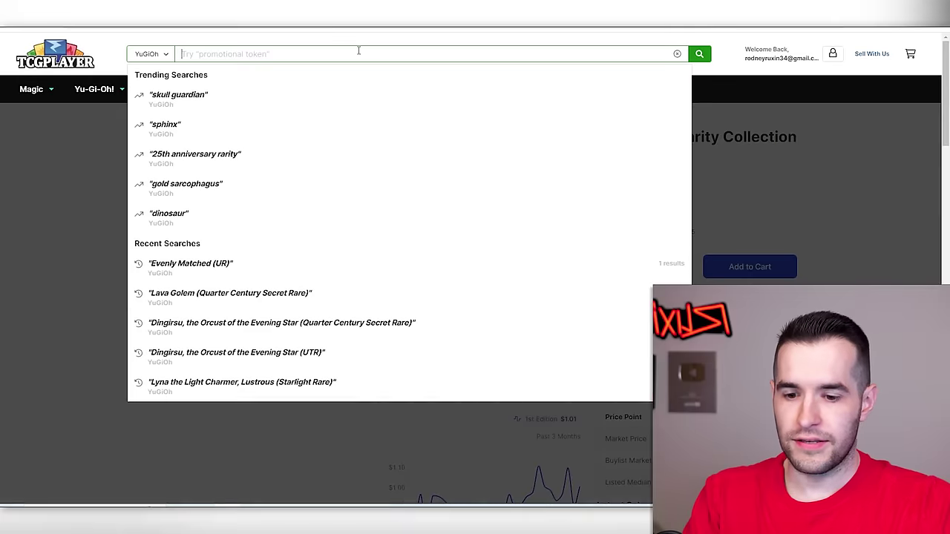
{"action": "type", "text": "lightti"}
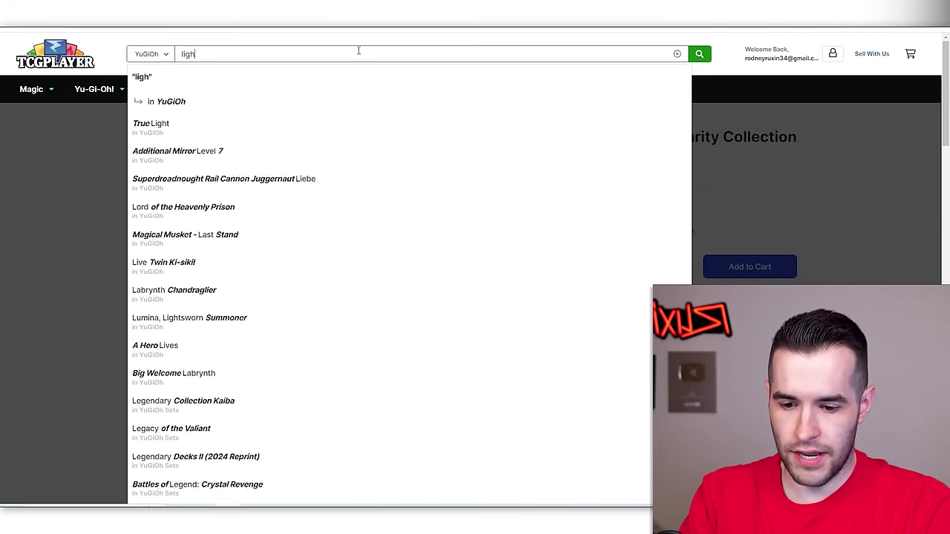
{"action": "key", "text": "BackSpace"}
{"action": "key", "text": "BackSpace"}
{"action": "type", "text": "ing stor"}
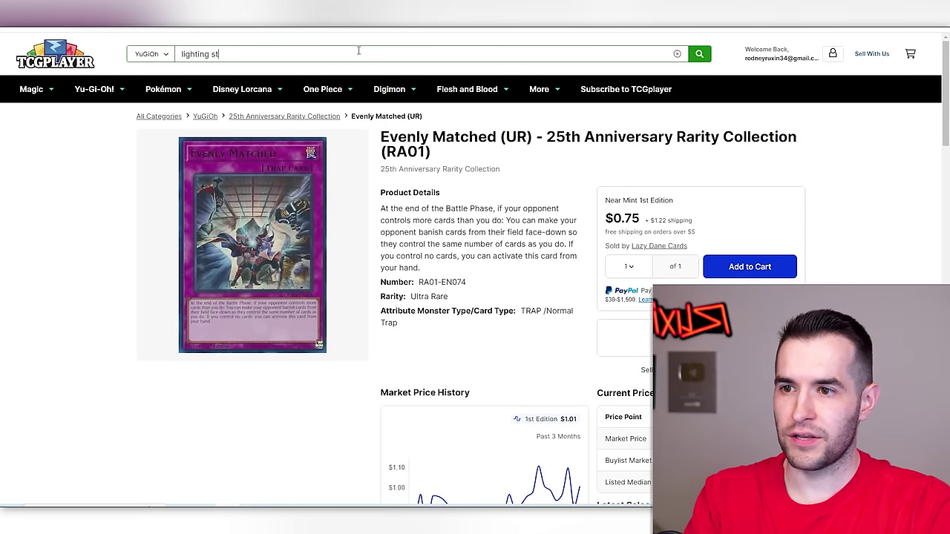
{"action": "key", "text": "BackSpace"}
{"action": "key", "text": "BackSpace"}
{"action": "type", "text": "ning storm"}
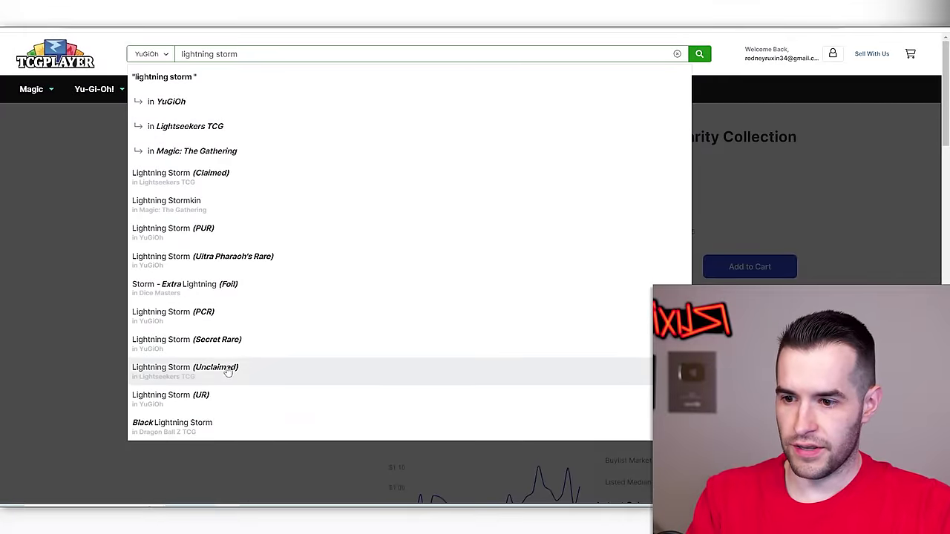
{"action": "left_click", "coordinate": [228, 396]}
- Finish the row 24 Lightning Storm formula and open the Reasoning (PUR) listings
{"action": "key", "text": "alt+Tab"}
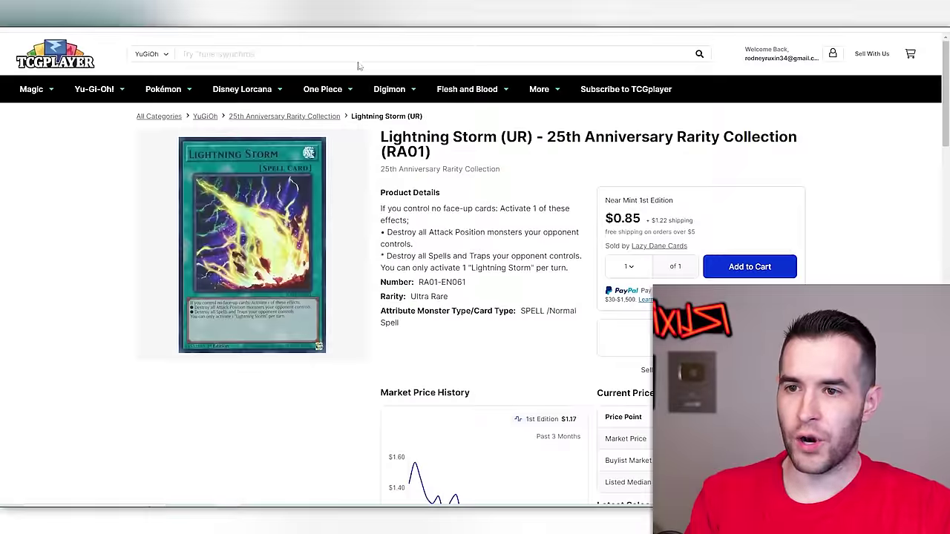
{"action": "left_click", "coordinate": [363, 51]}
{"action": "type", "text": "reasoning"}
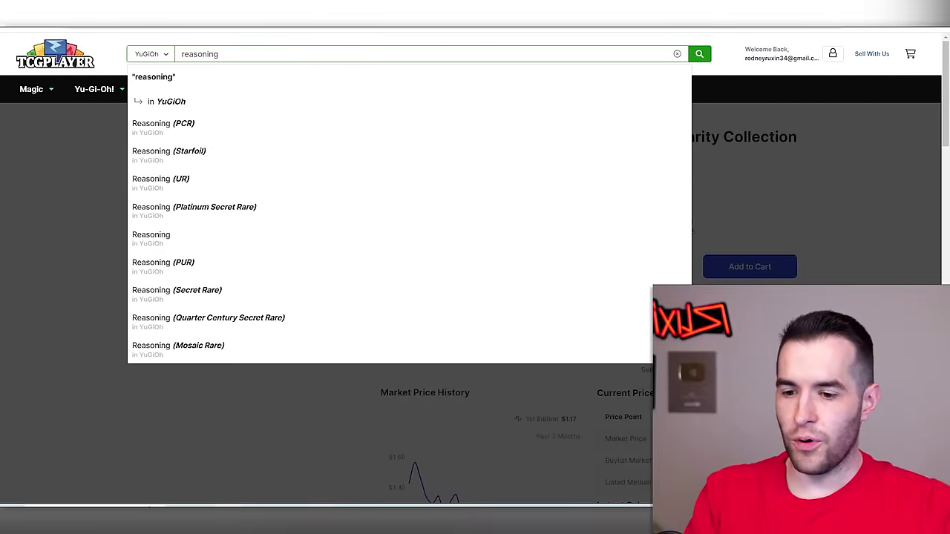
{"action": "key", "text": "alt+Tab"}
{"action": "key", "text": "alt+Tab"}
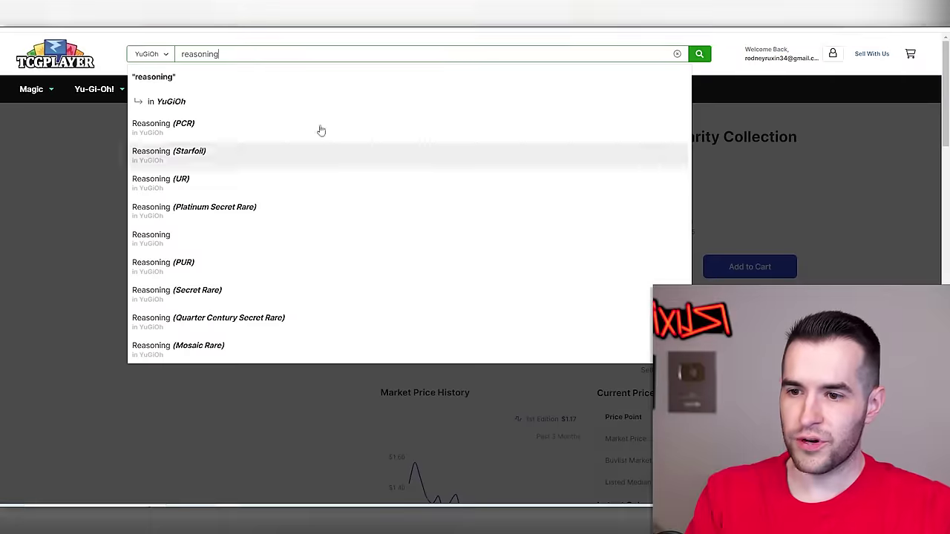
{"action": "left_click", "coordinate": [260, 265]}
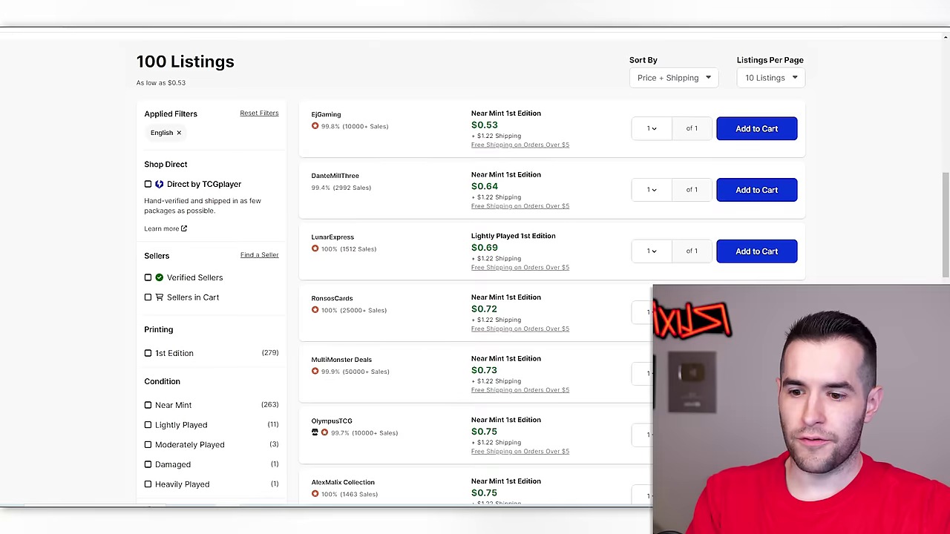
{"action": "key", "text": "alt+Tab"}
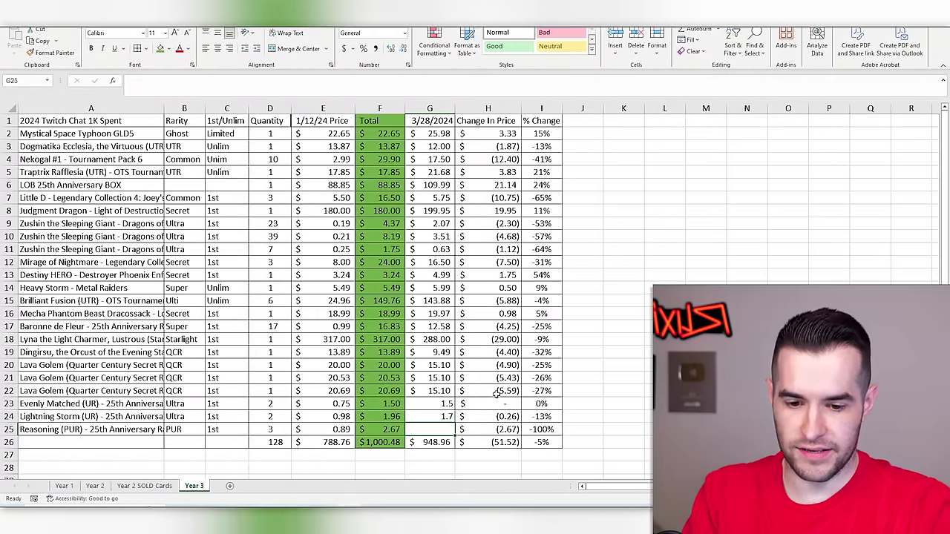